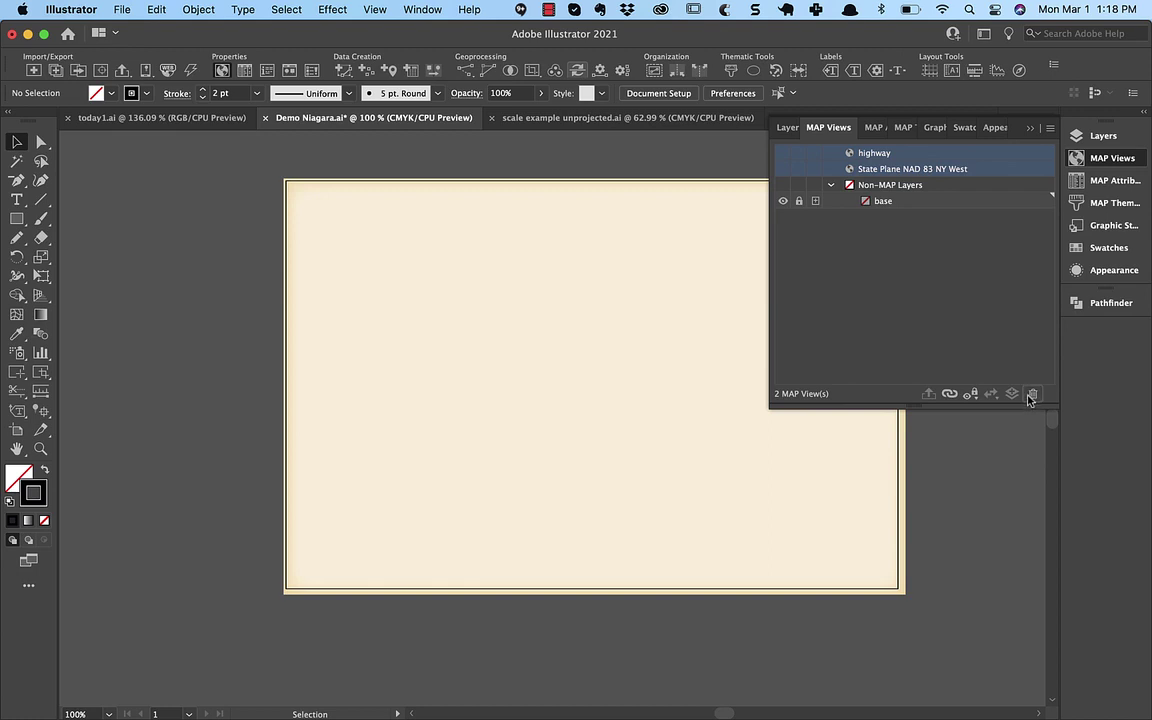
- Delete the highway and State Plane NAD 83 NY West map views from the MAP Views panel
click(1033, 393)
scroll(586, 252, right, 5)
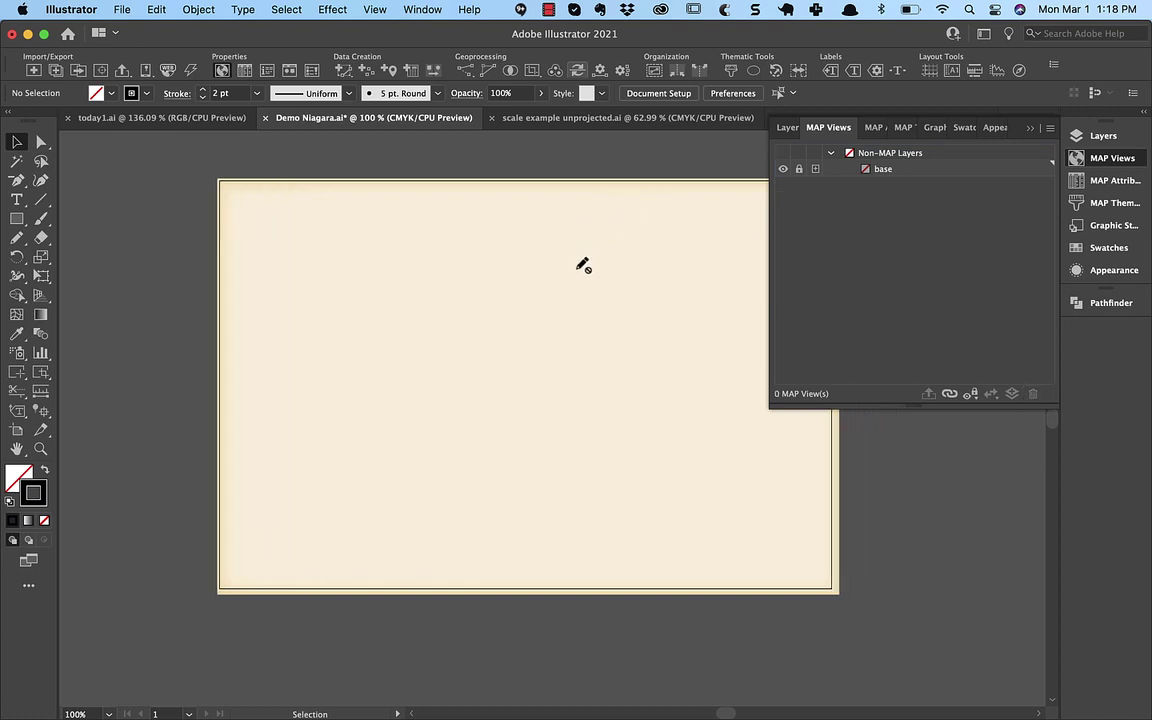
scroll(322, 170, left, 2)
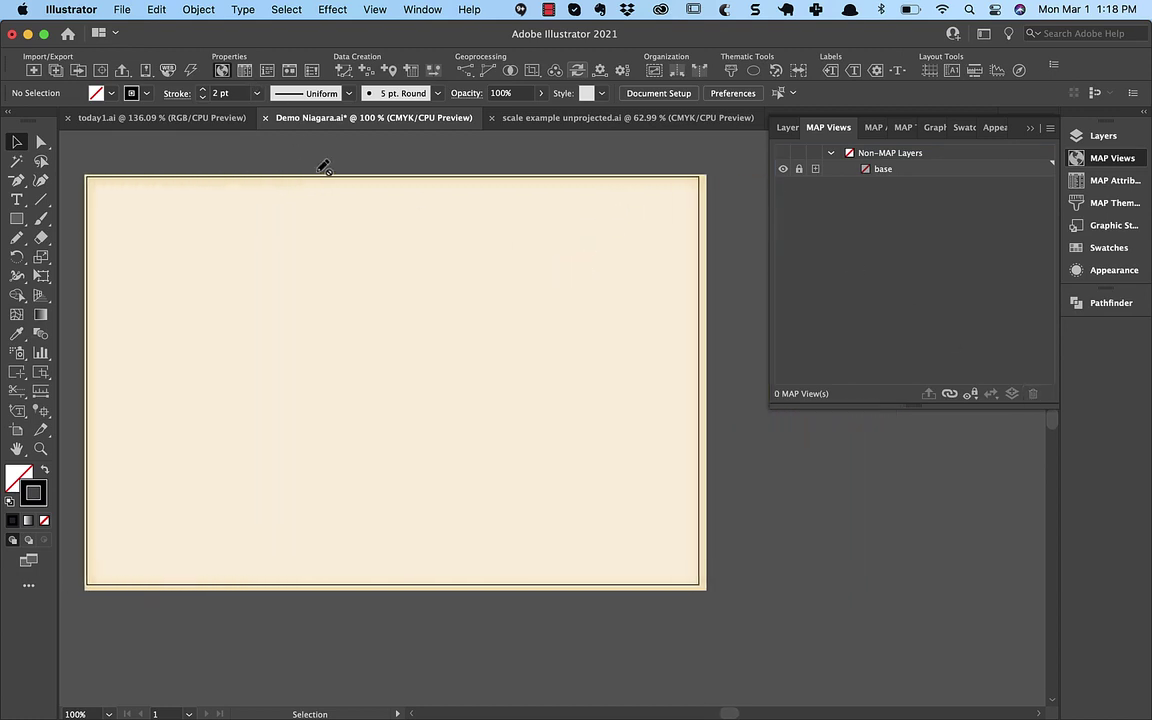
mouse_move(212, 705)
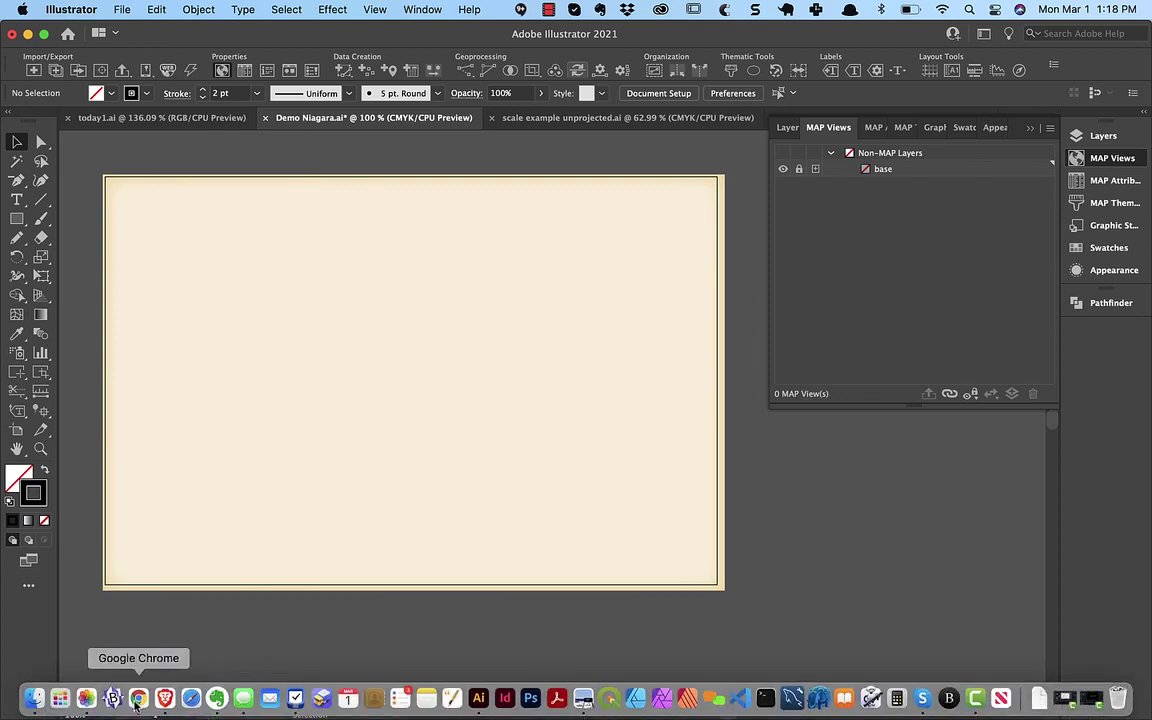
- In Overpass Turbo, build and run a Wizard query for water
click(164, 698)
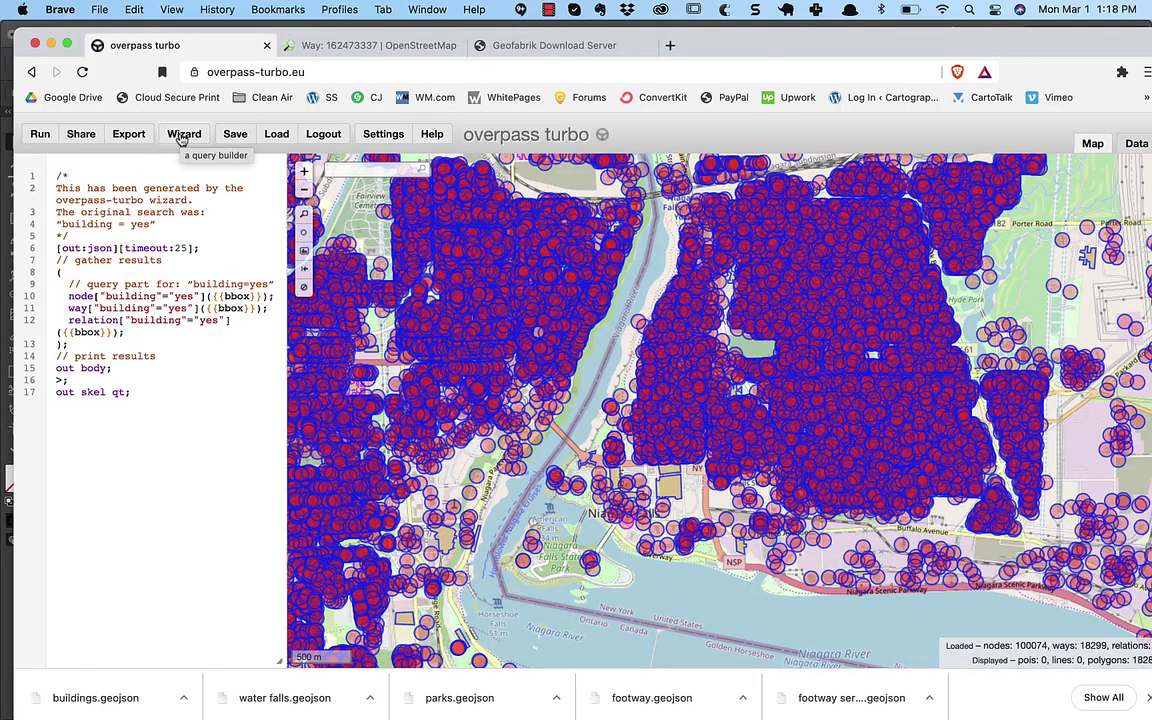
click(180, 139)
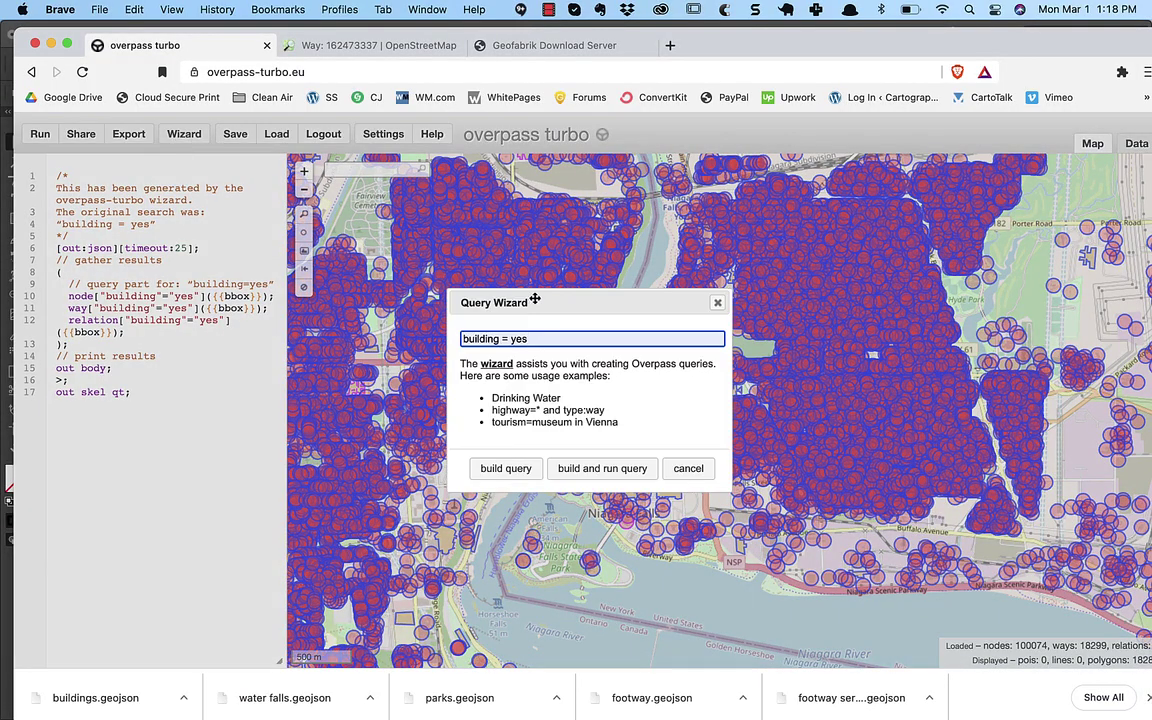
text(water)
key(Left)
key(Left)
key(Left)
key(Left)
key(Left)
key(super+BackSpace)
click(624, 472)
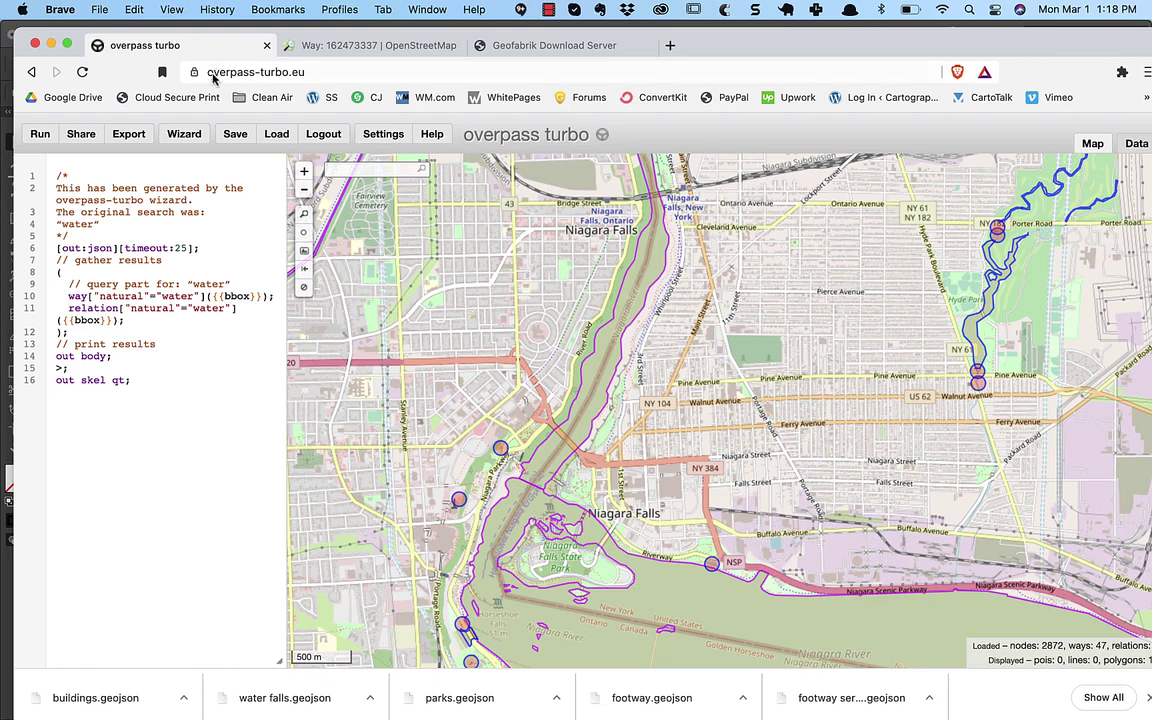
- Export the results as GeoJSON named water, replacing the existing water.geojson
click(130, 136)
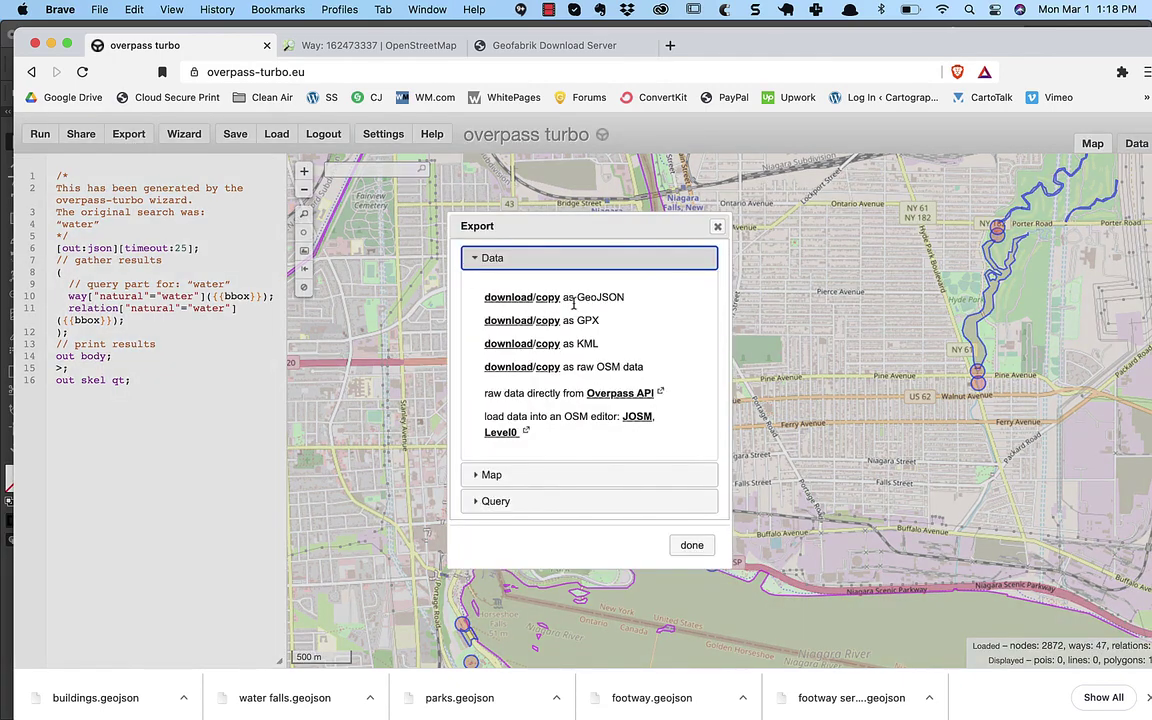
click(502, 300)
text(wate)
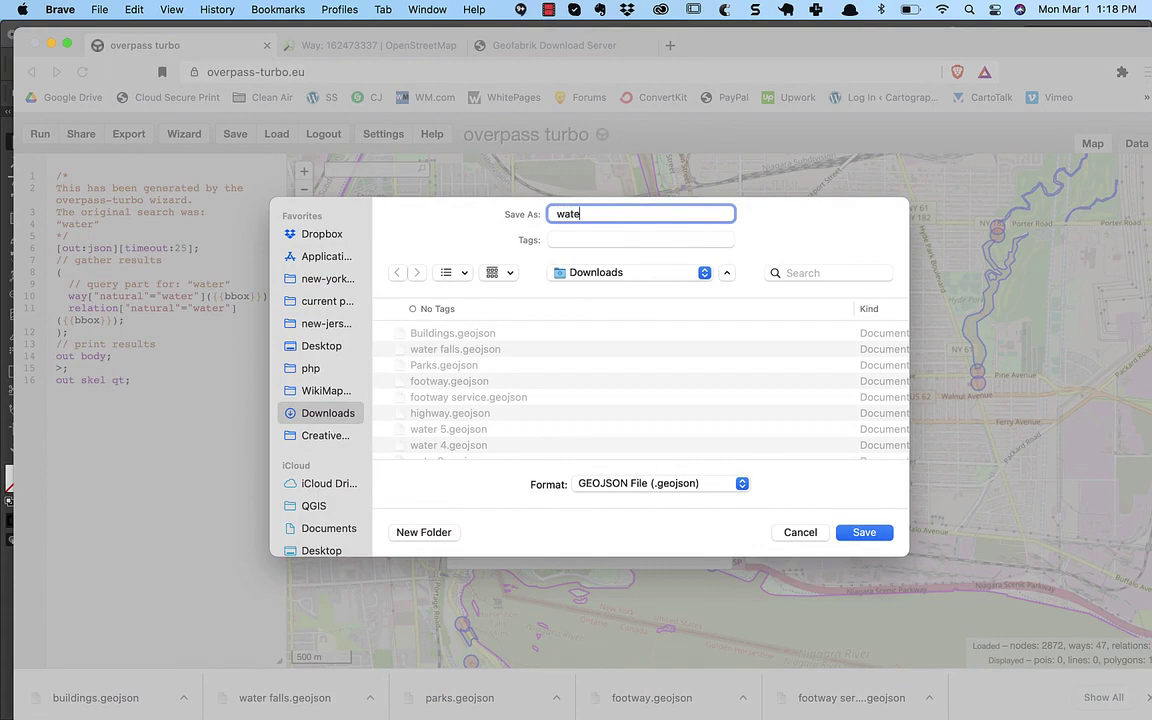
text(r)
click(866, 533)
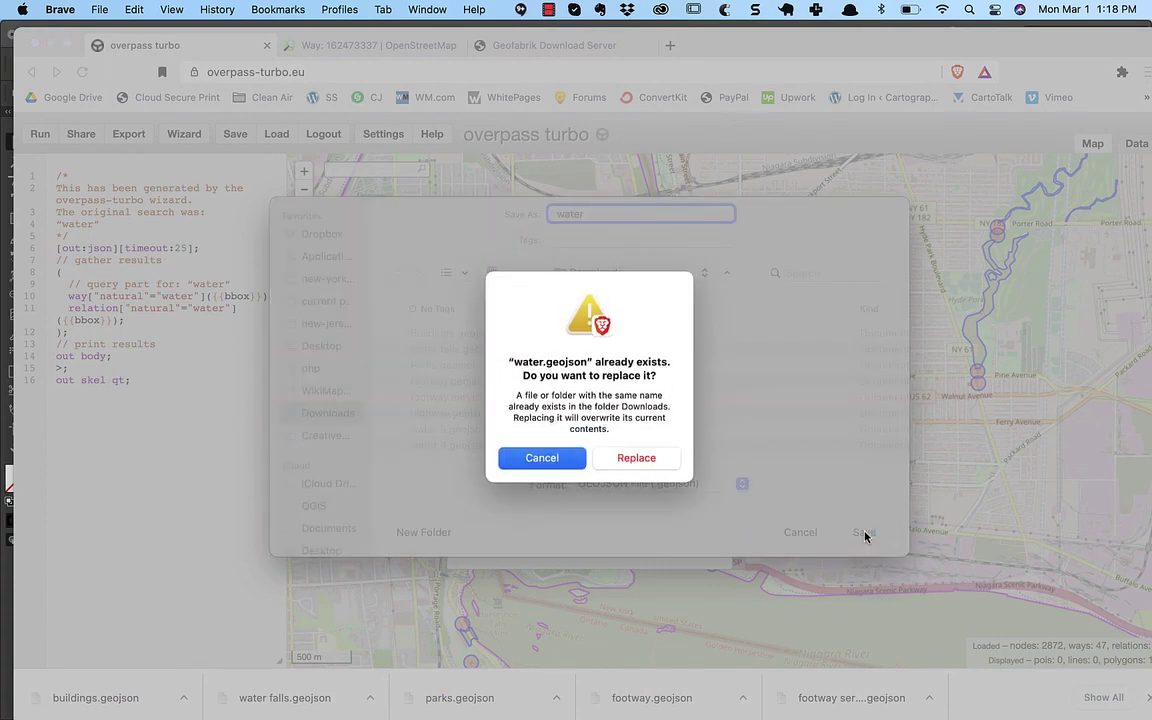
click(670, 458)
- Import water.geojson from Downloads into Illustrator via Import Map Data
click(478, 703)
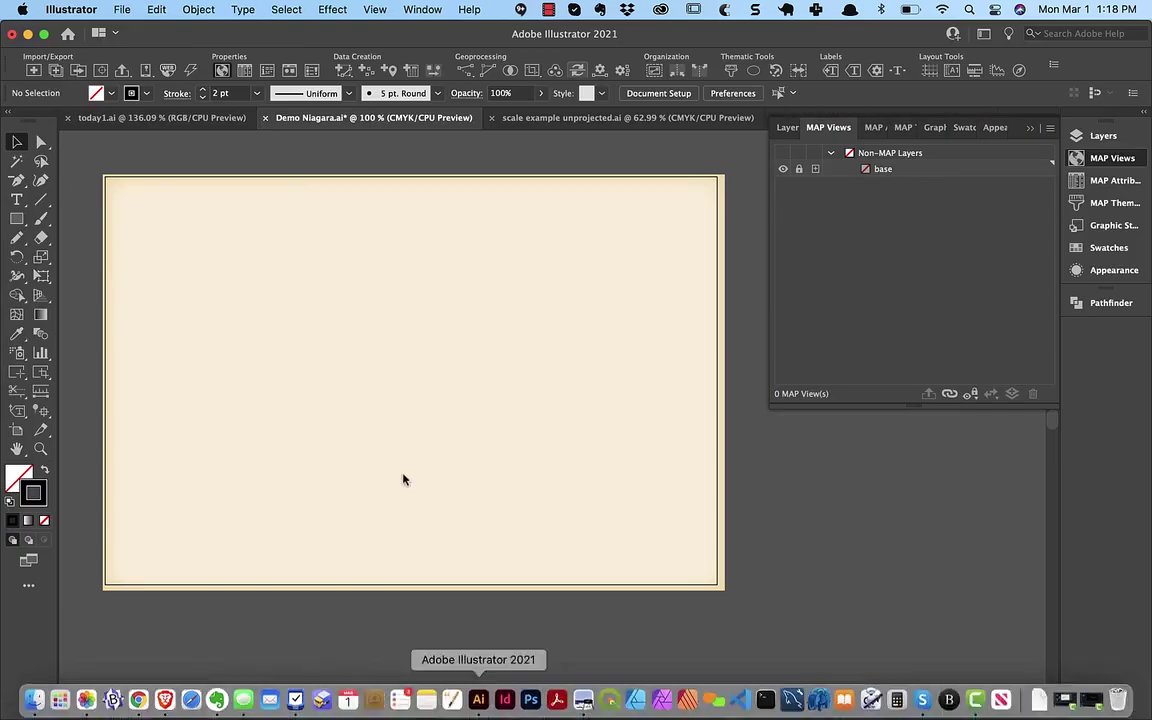
click(121, 9)
mouse_move(240, 121)
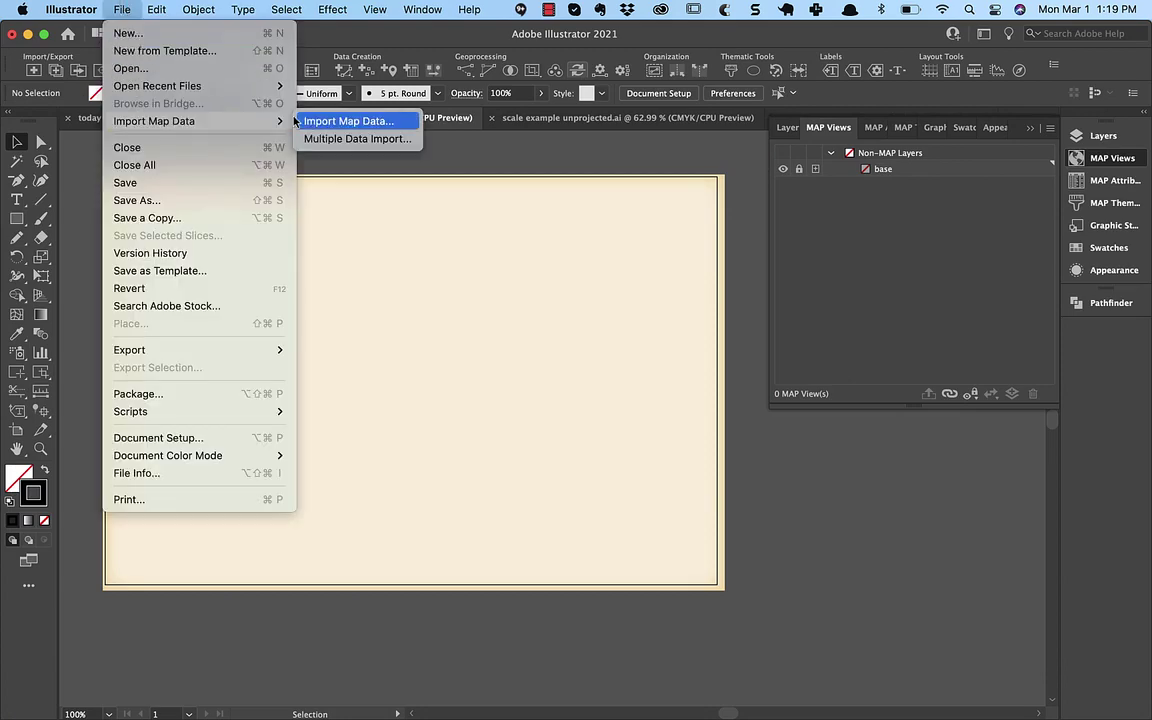
click(307, 121)
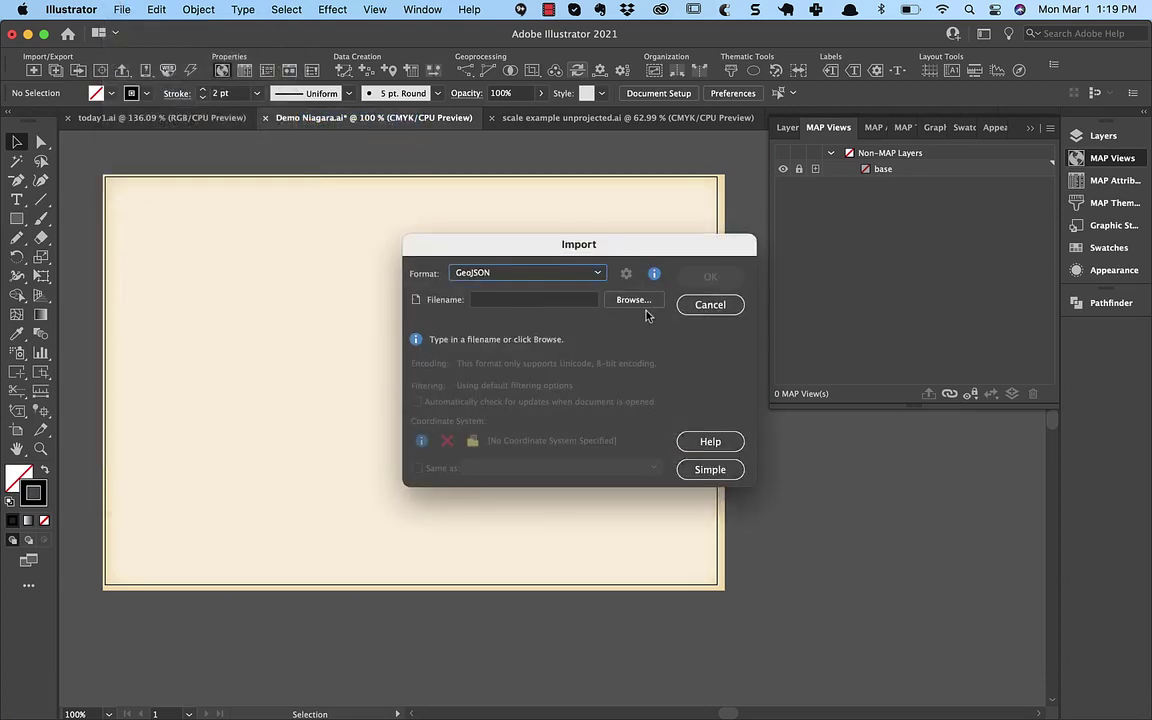
click(643, 301)
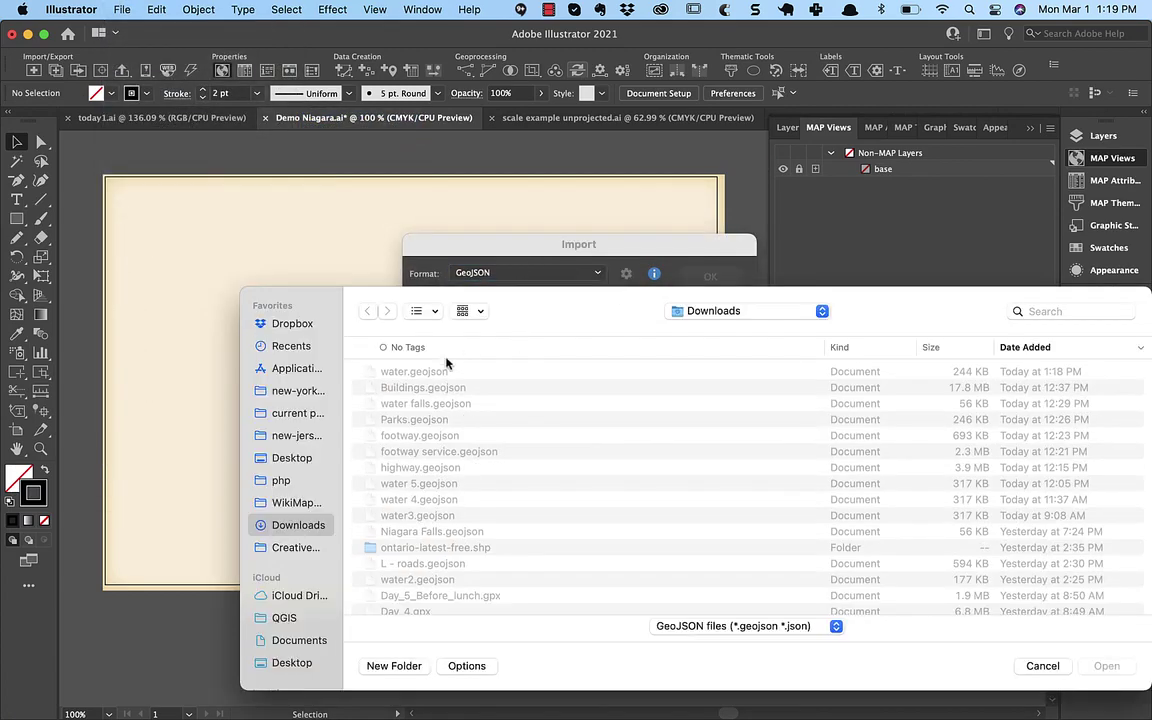
click(440, 372)
key(Return)
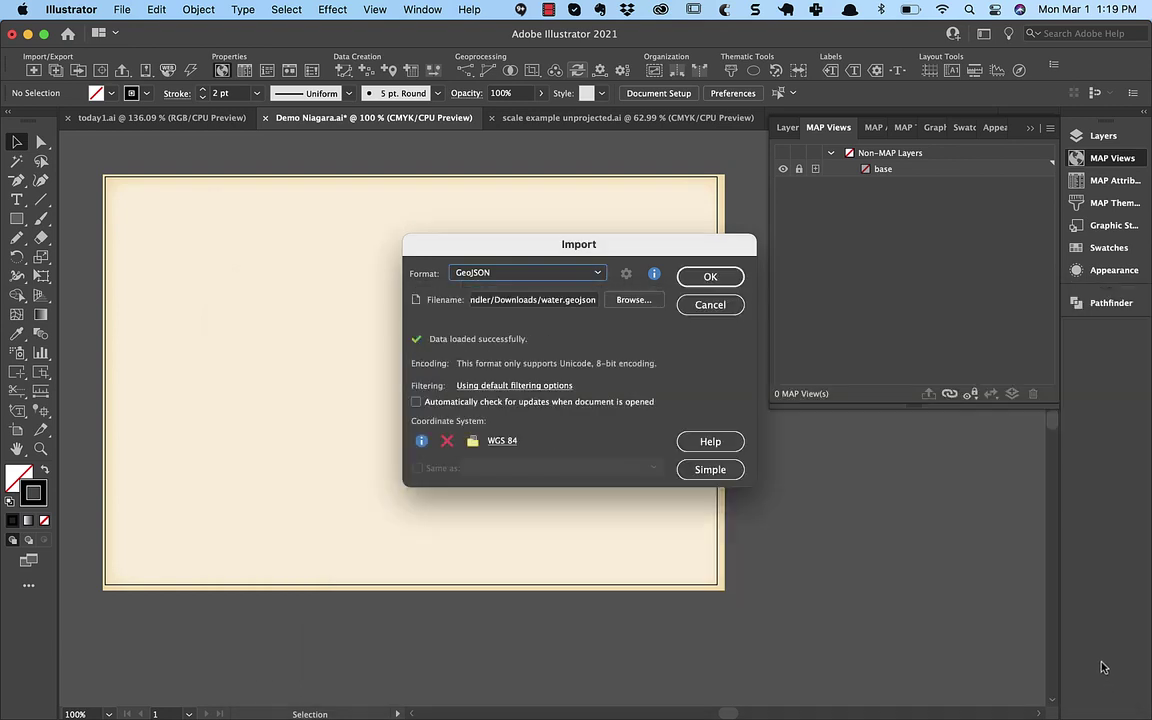
click(710, 277)
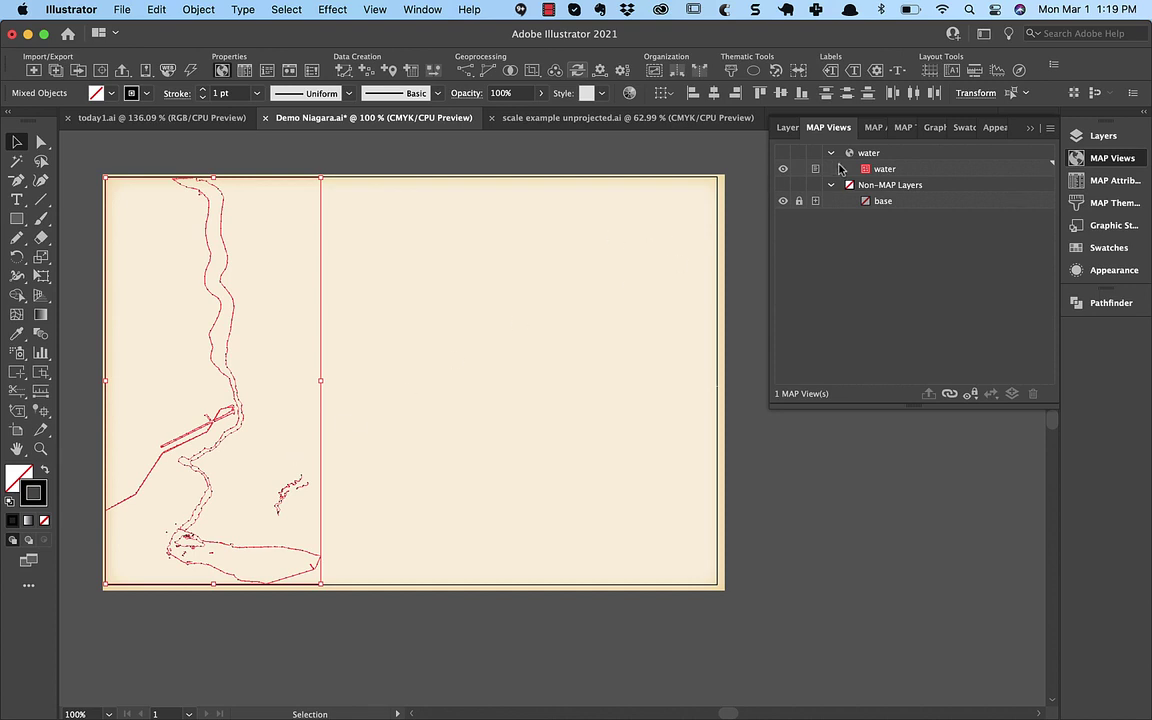
- Crop the water vectors to the lower-left area with MAP Vector Crop (Rectangle)
click(41, 371)
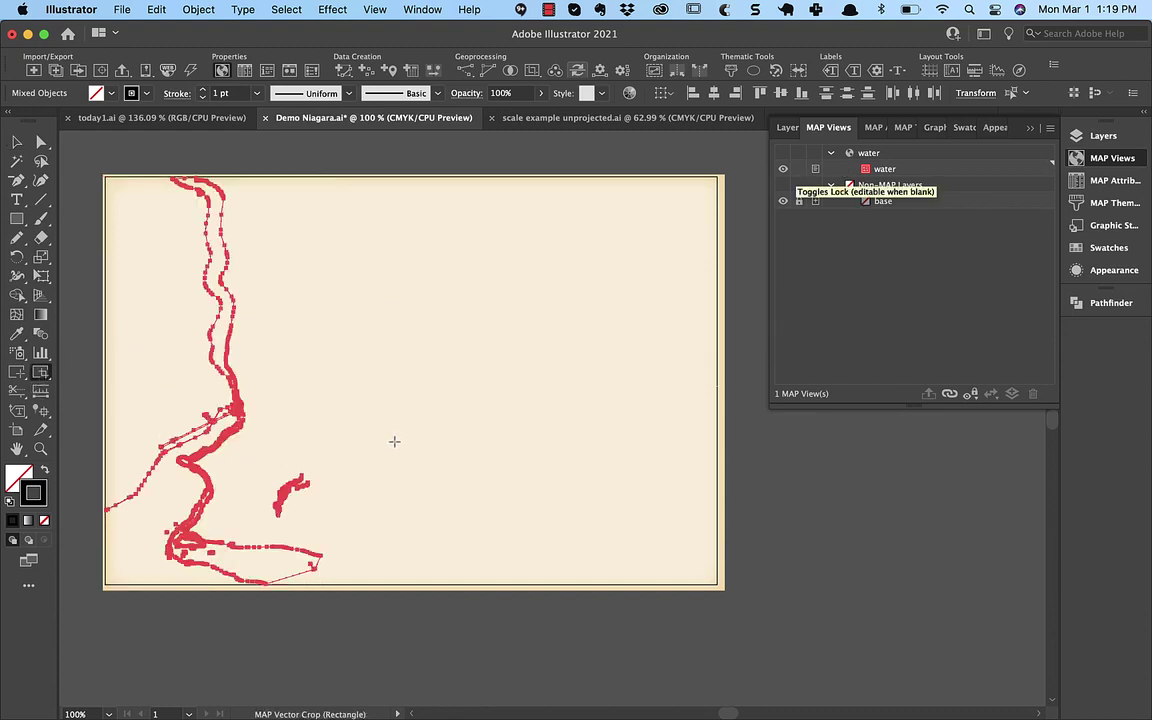
drag(394, 445, 135, 585)
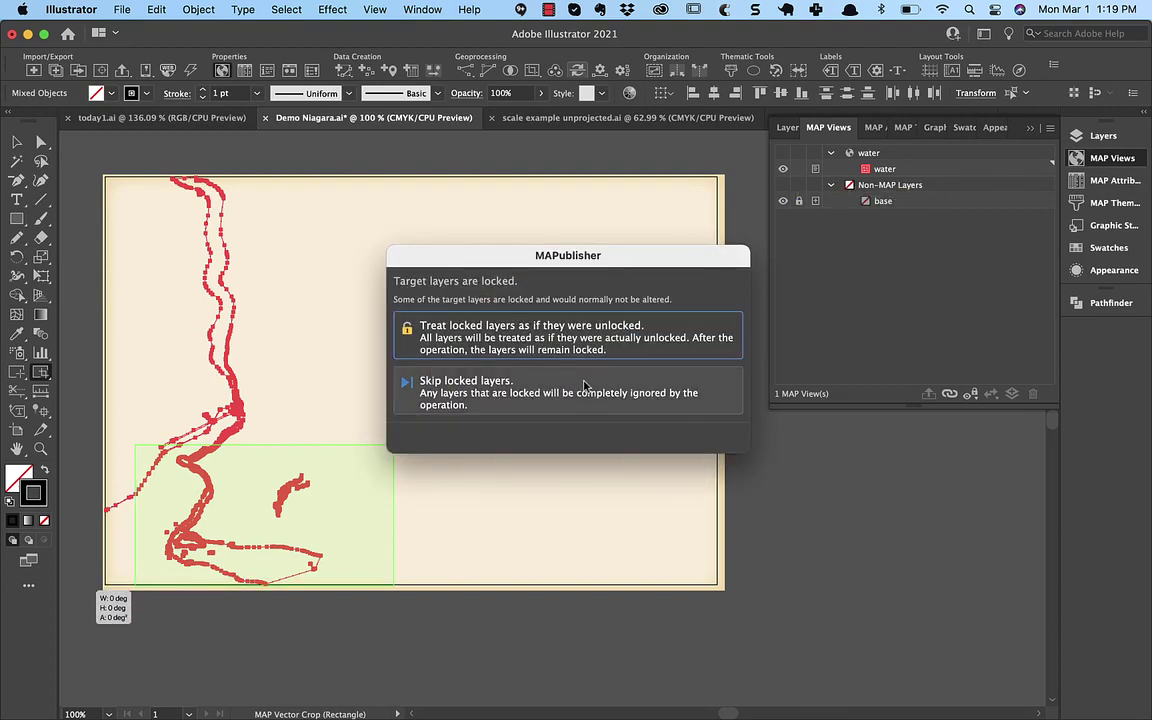
click(521, 350)
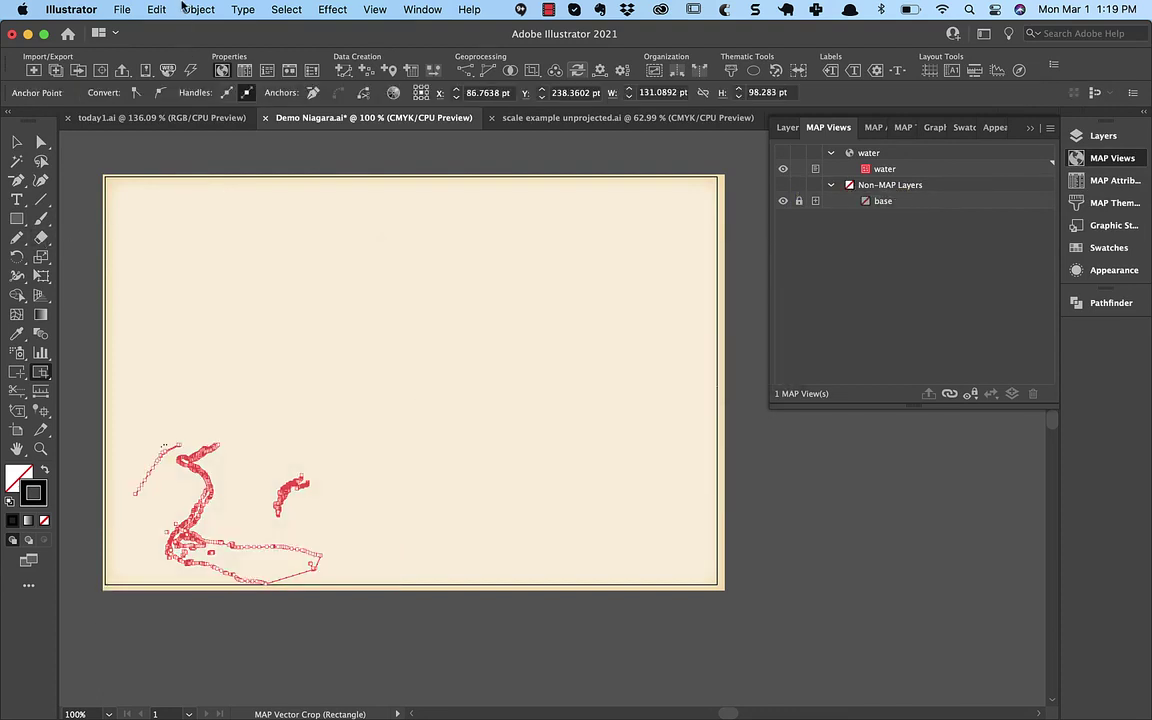
- Select all water paths and auto-simplify them from 2380 to 701 anchor points
click(186, 8)
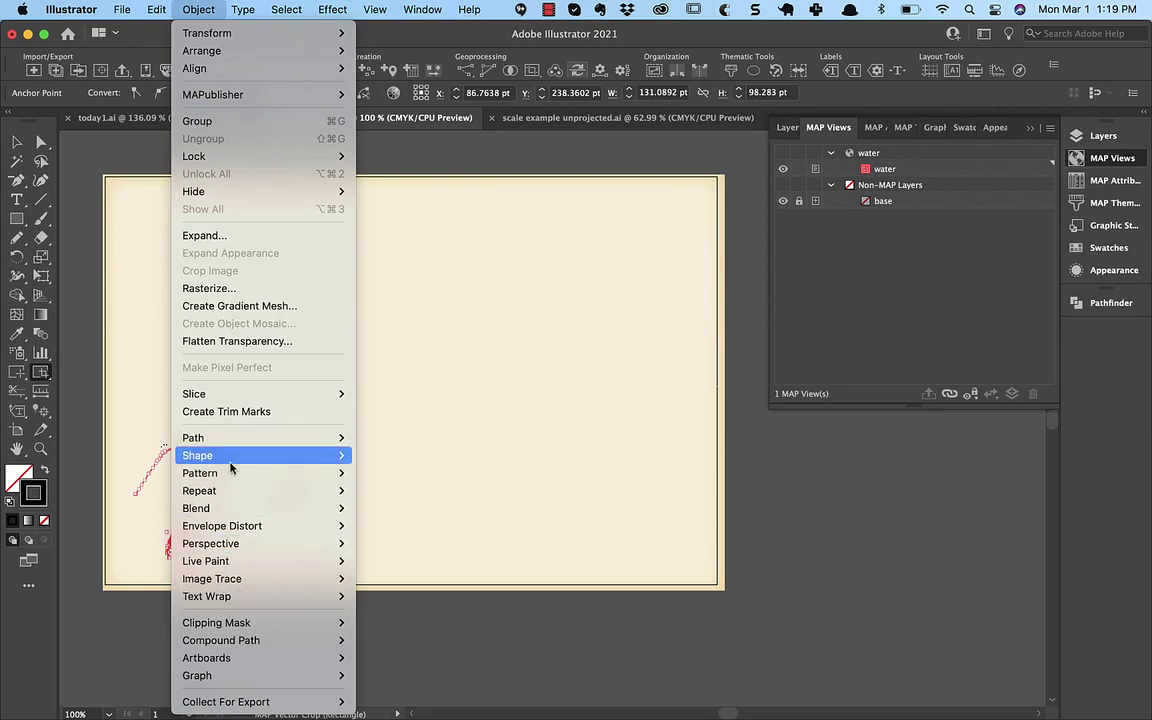
click(380, 553)
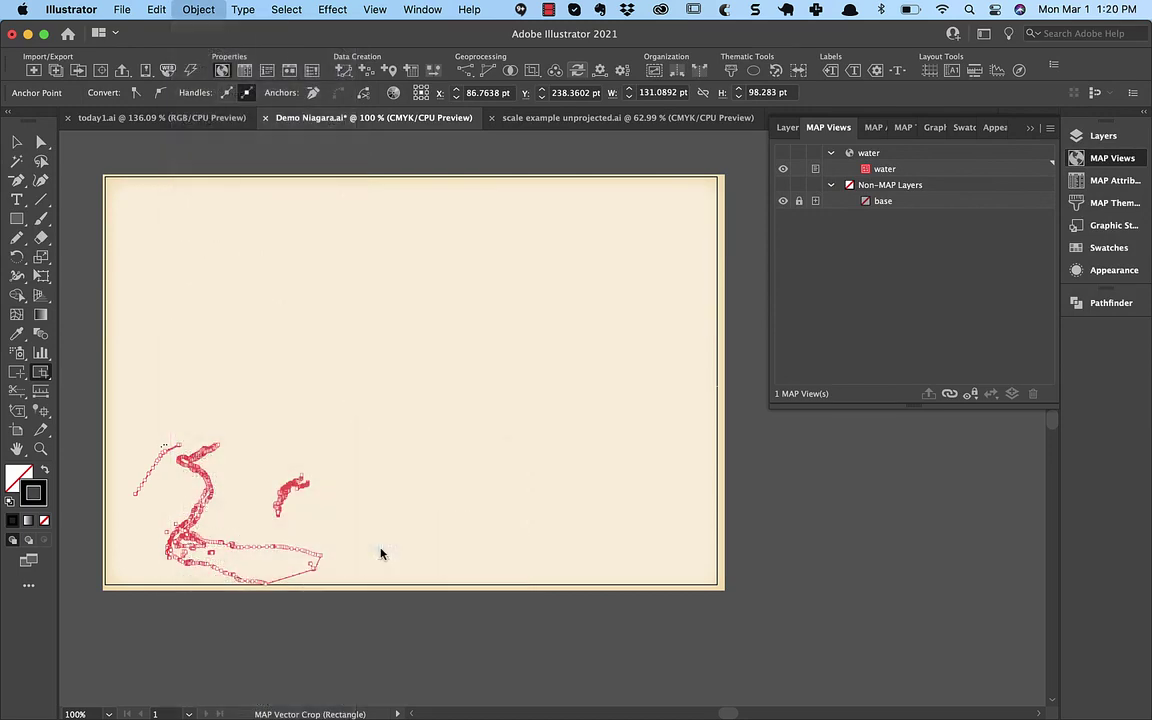
click(774, 588)
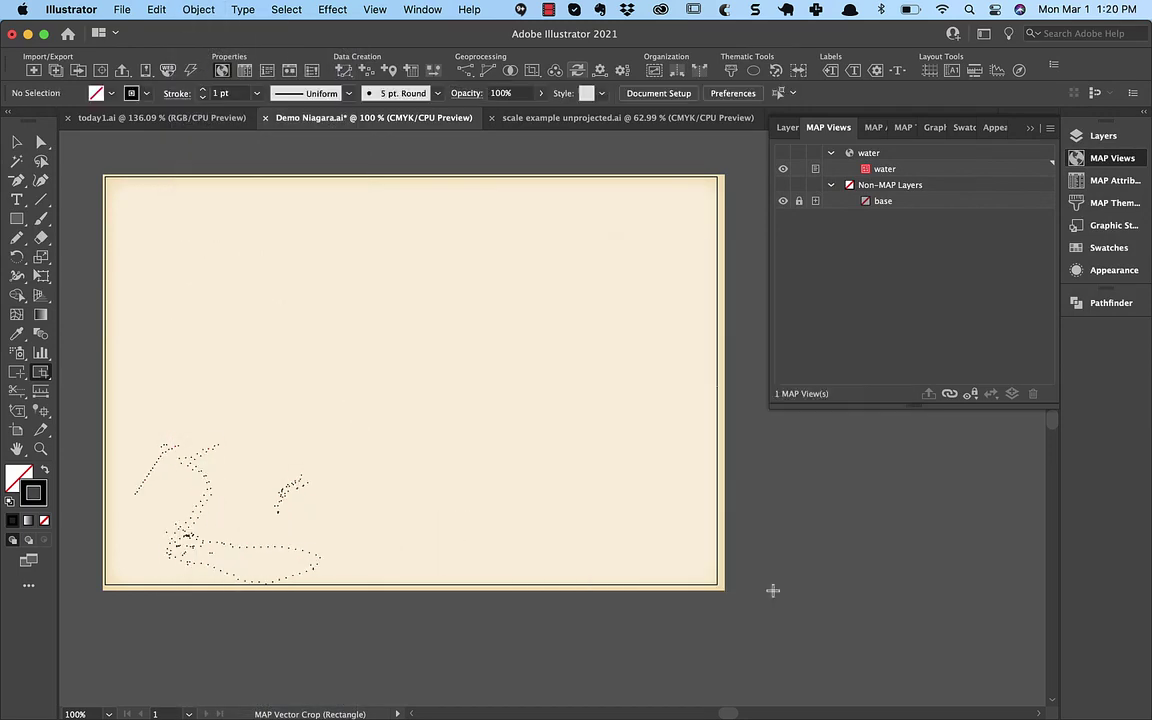
key(super+a)
click(203, 8)
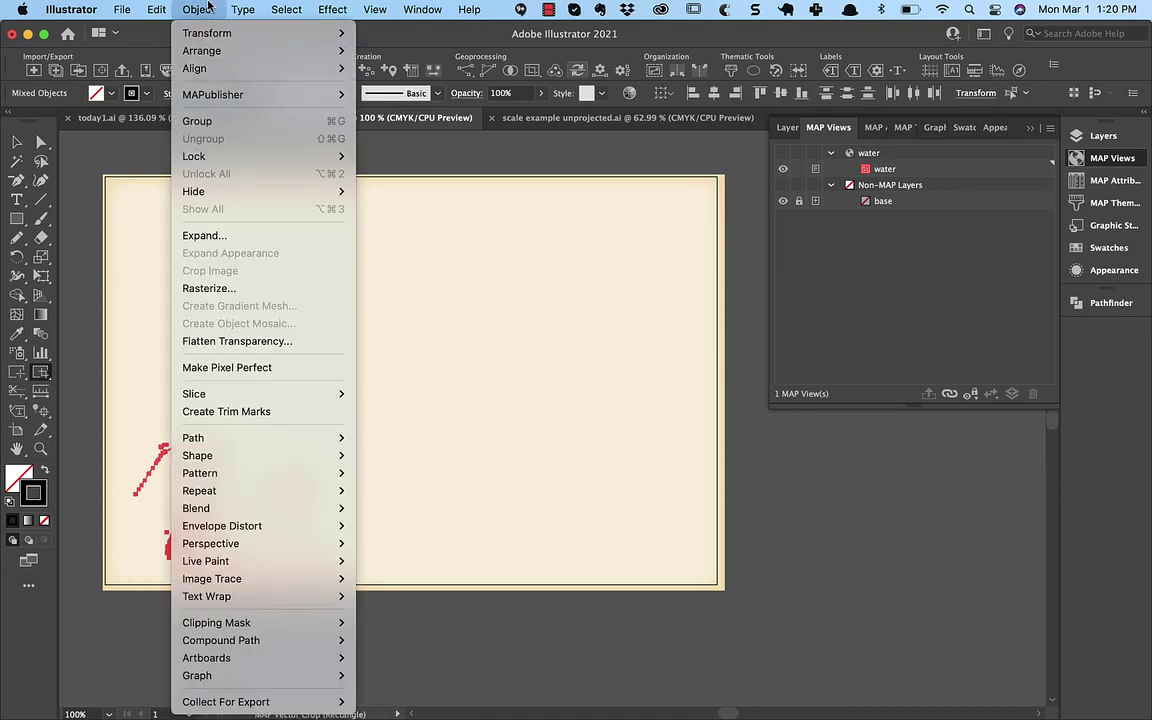
mouse_move(303, 440)
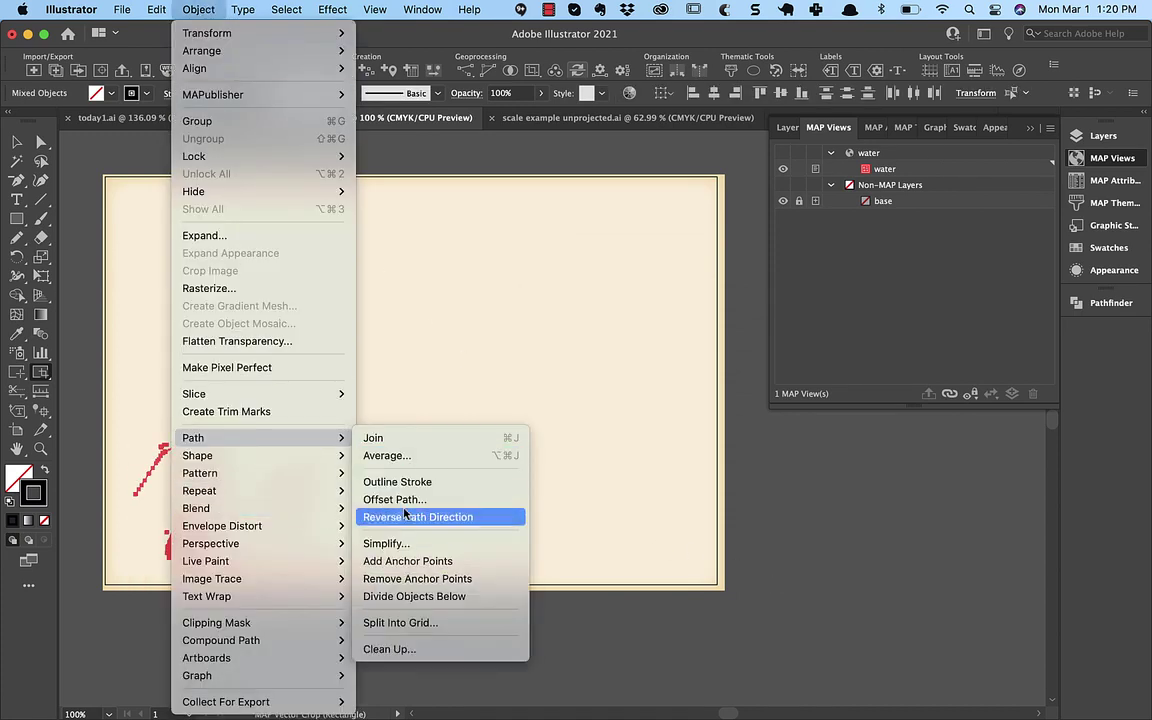
click(392, 543)
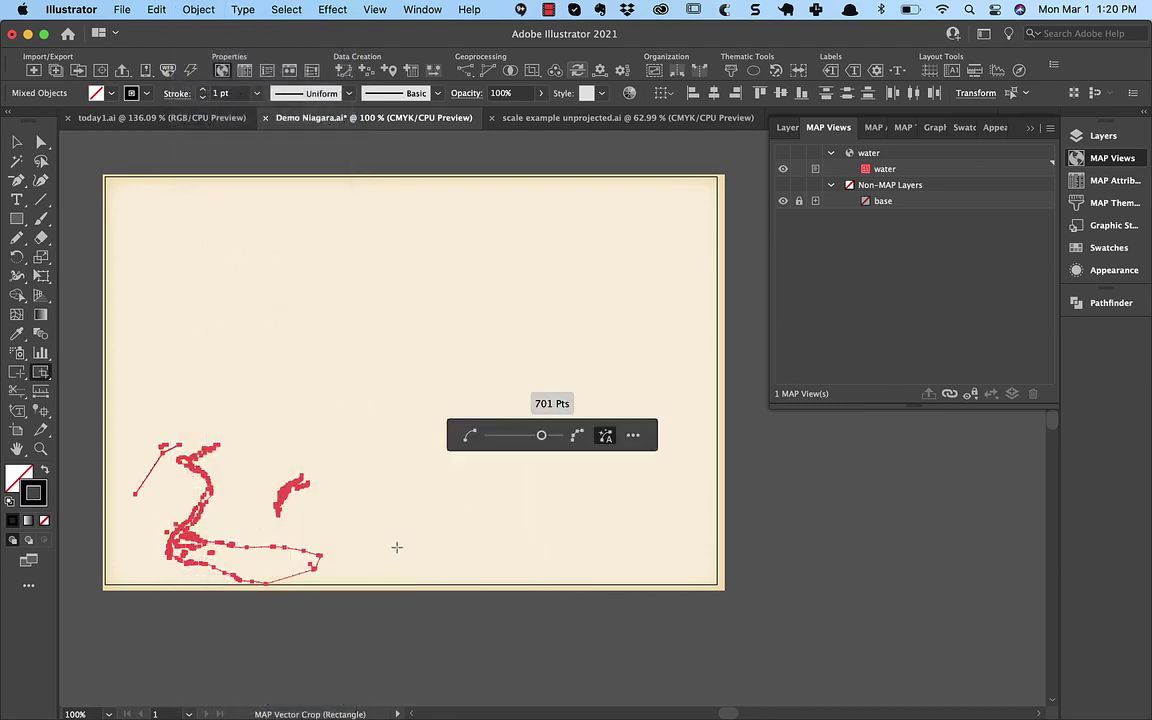
click(633, 435)
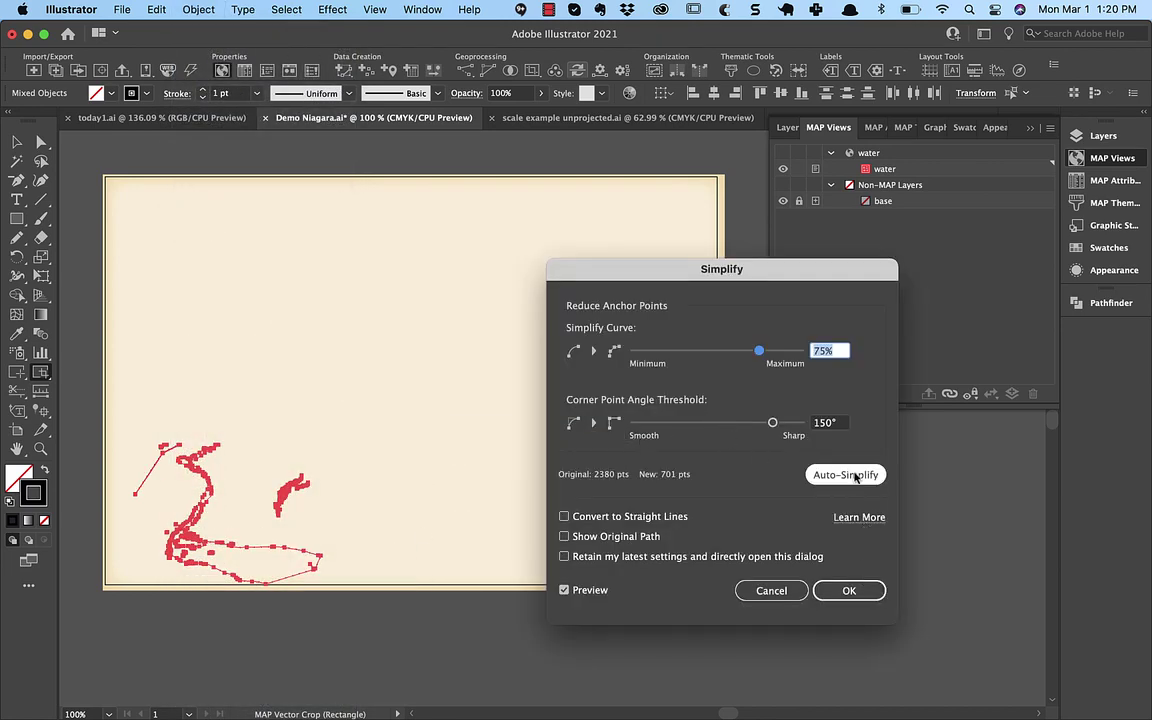
click(855, 477)
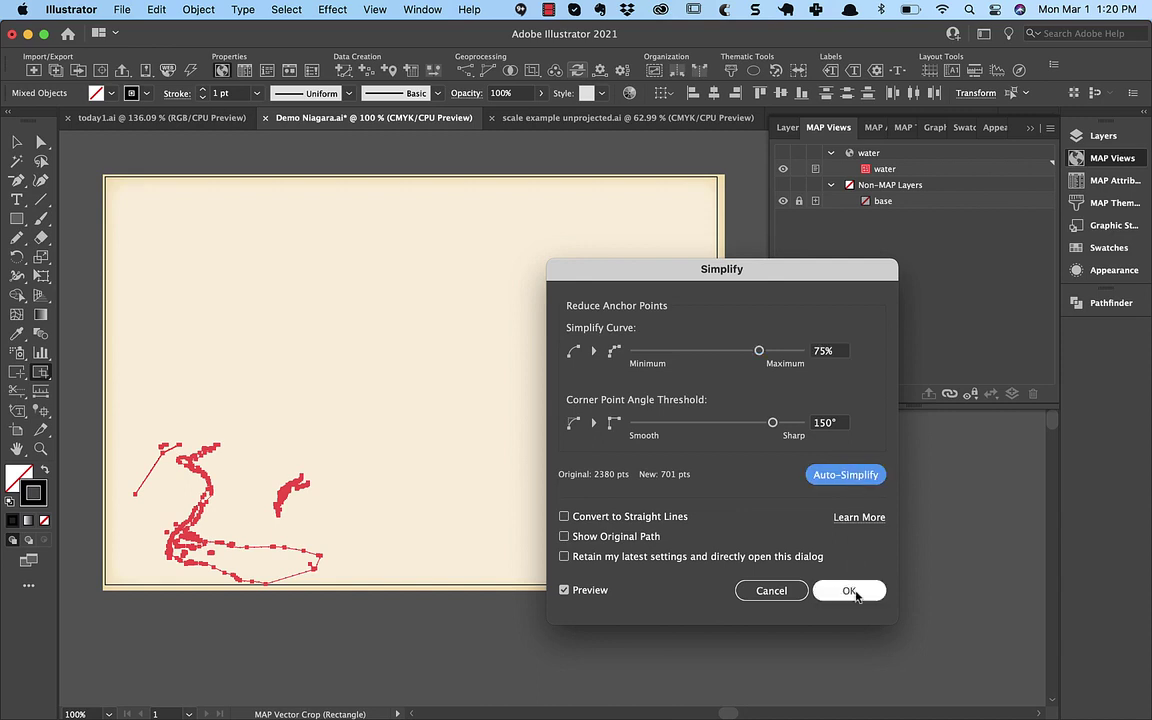
click(849, 590)
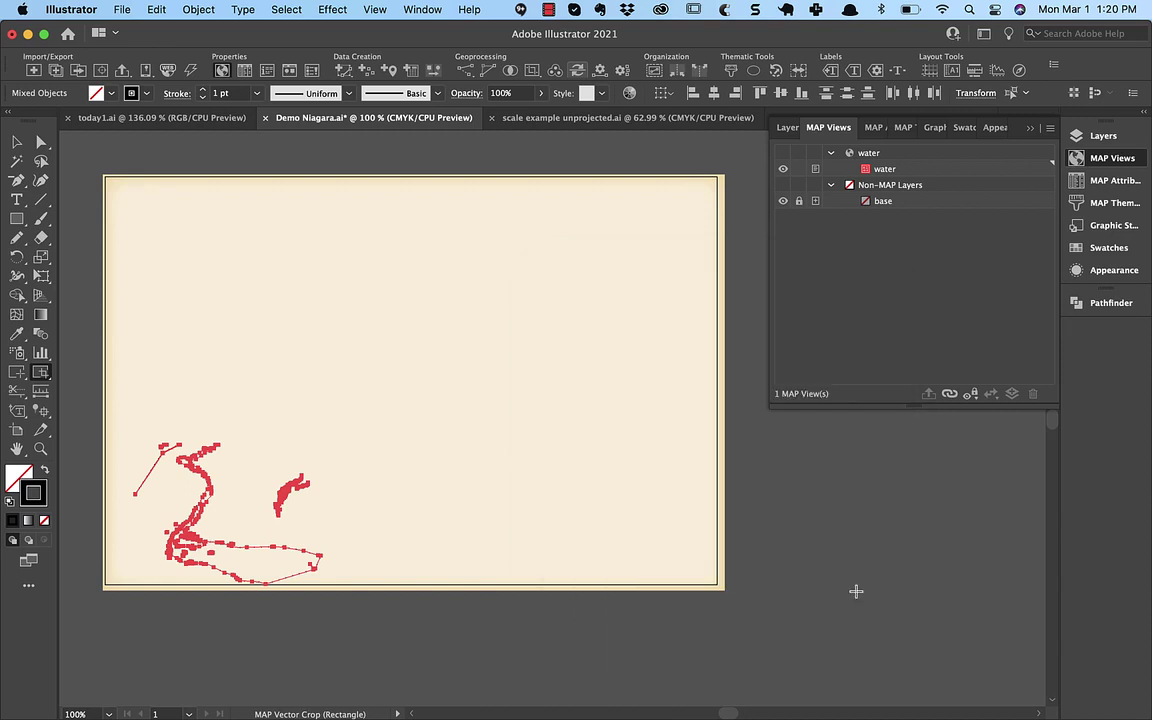
- Enable coordinate transformation on the water map view to NAD83(NSRS2007) / New York West
click(878, 155)
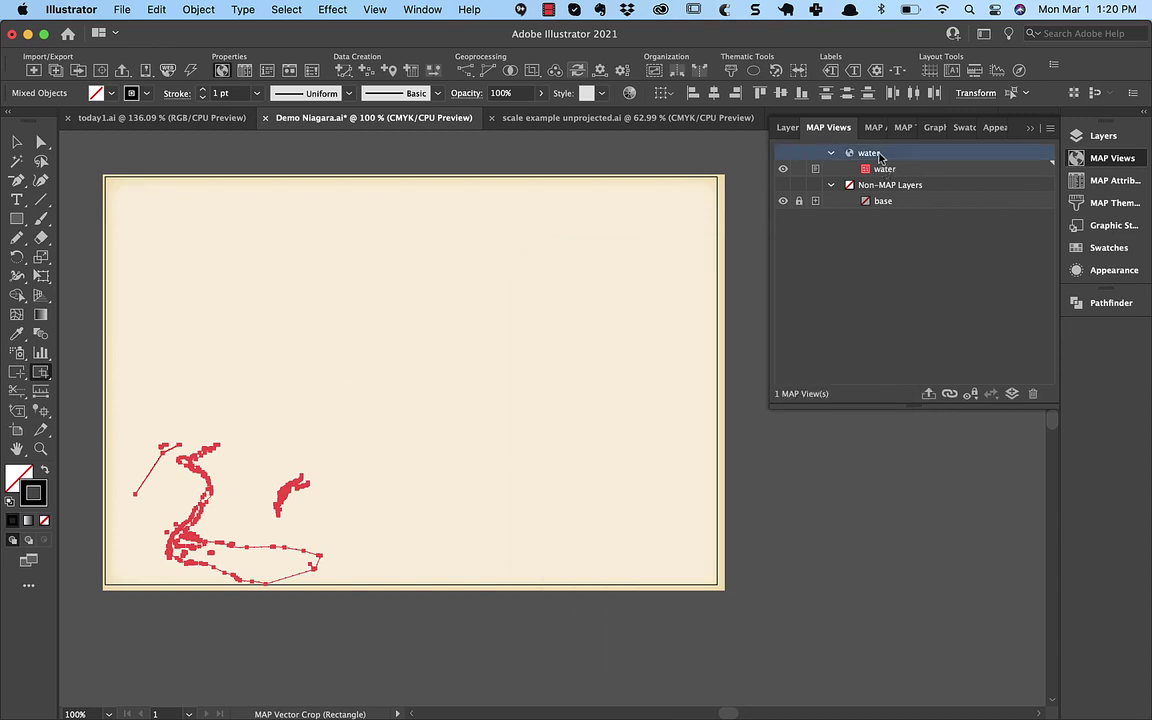
double_click(864, 155)
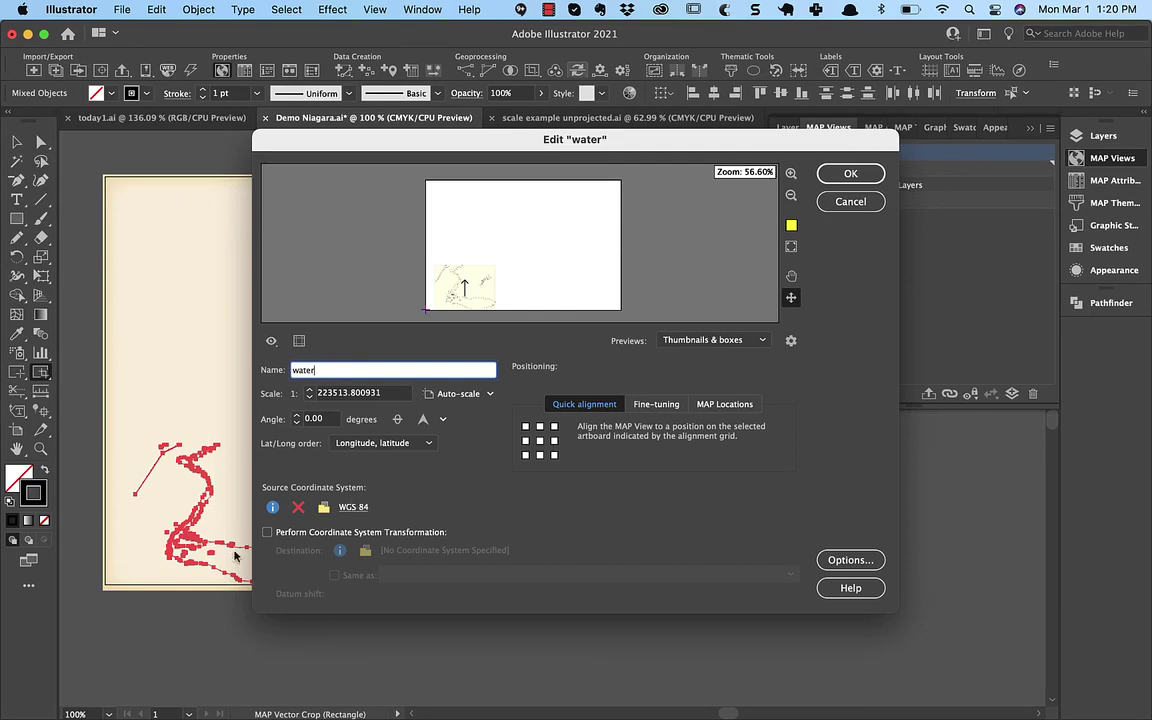
click(267, 532)
click(422, 550)
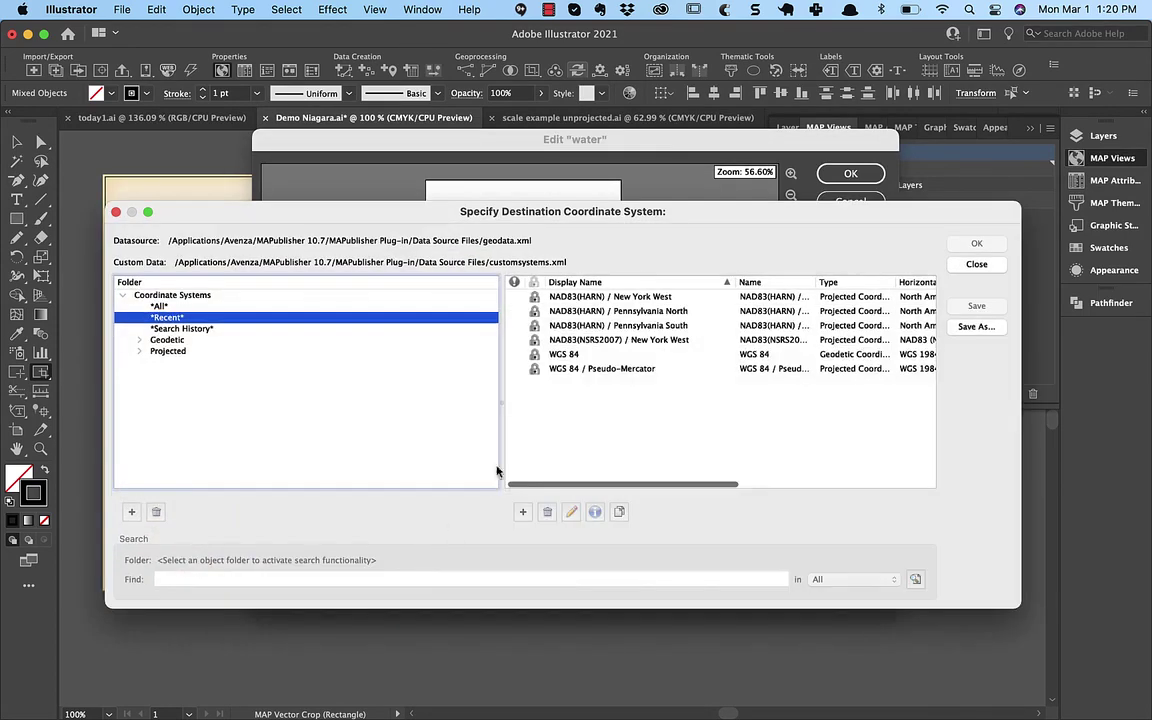
click(672, 340)
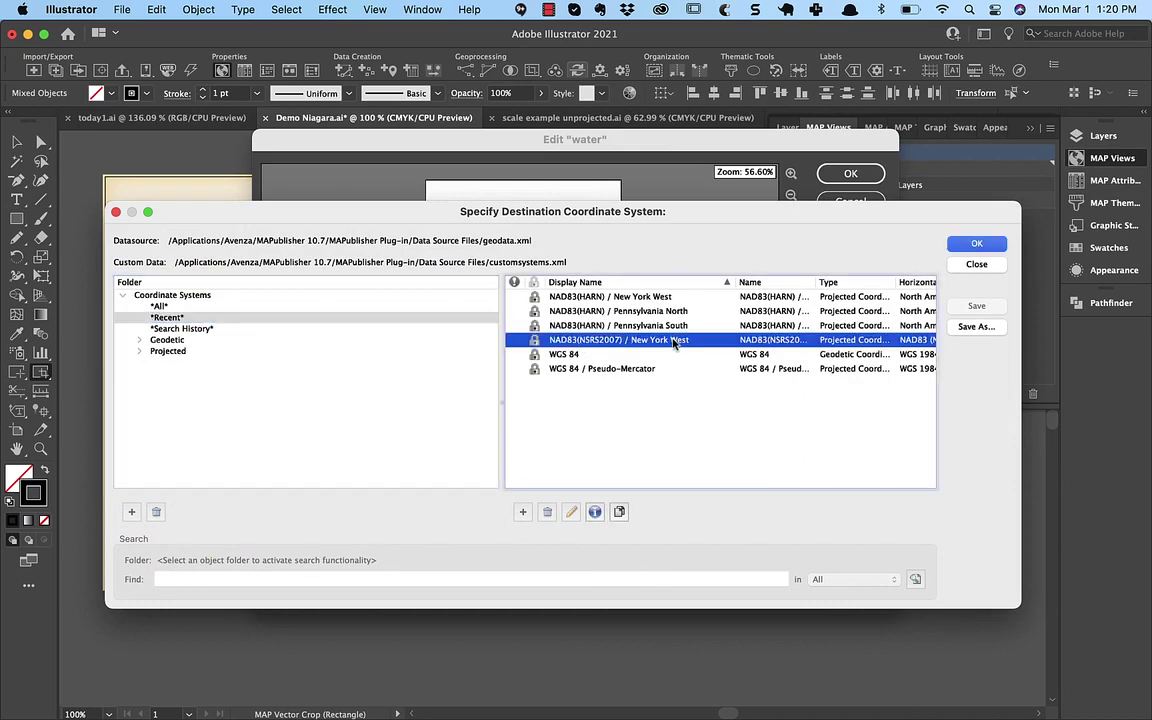
scroll(675, 342, right, 2)
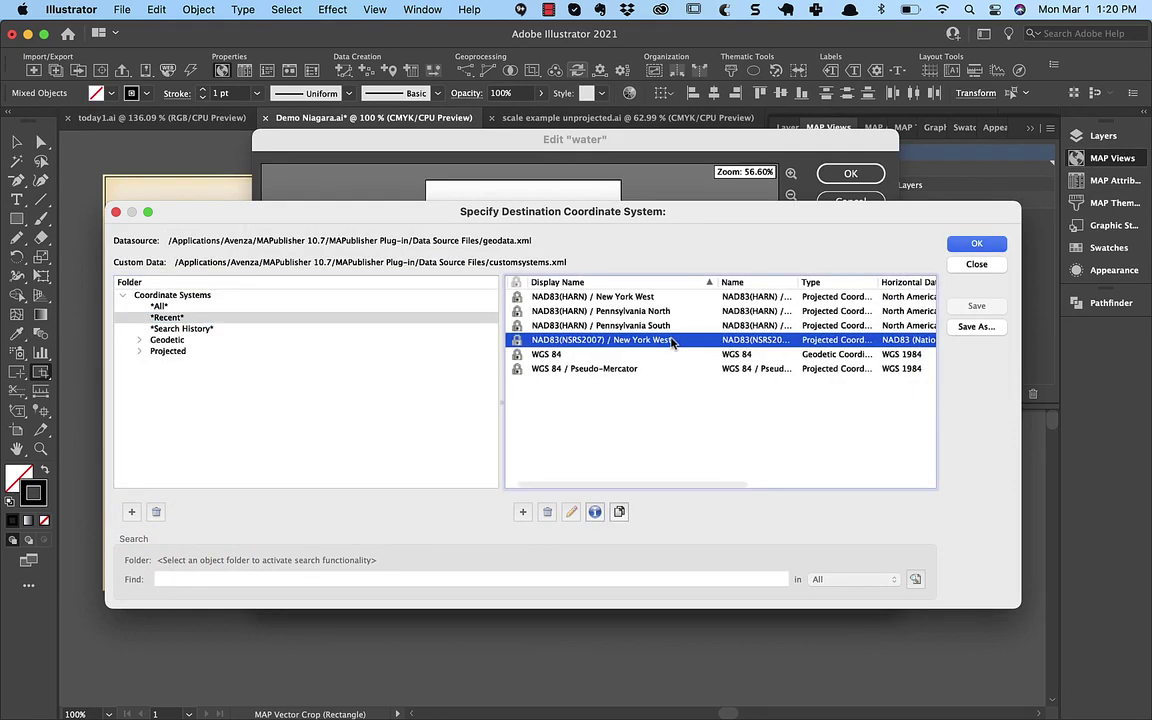
click(977, 246)
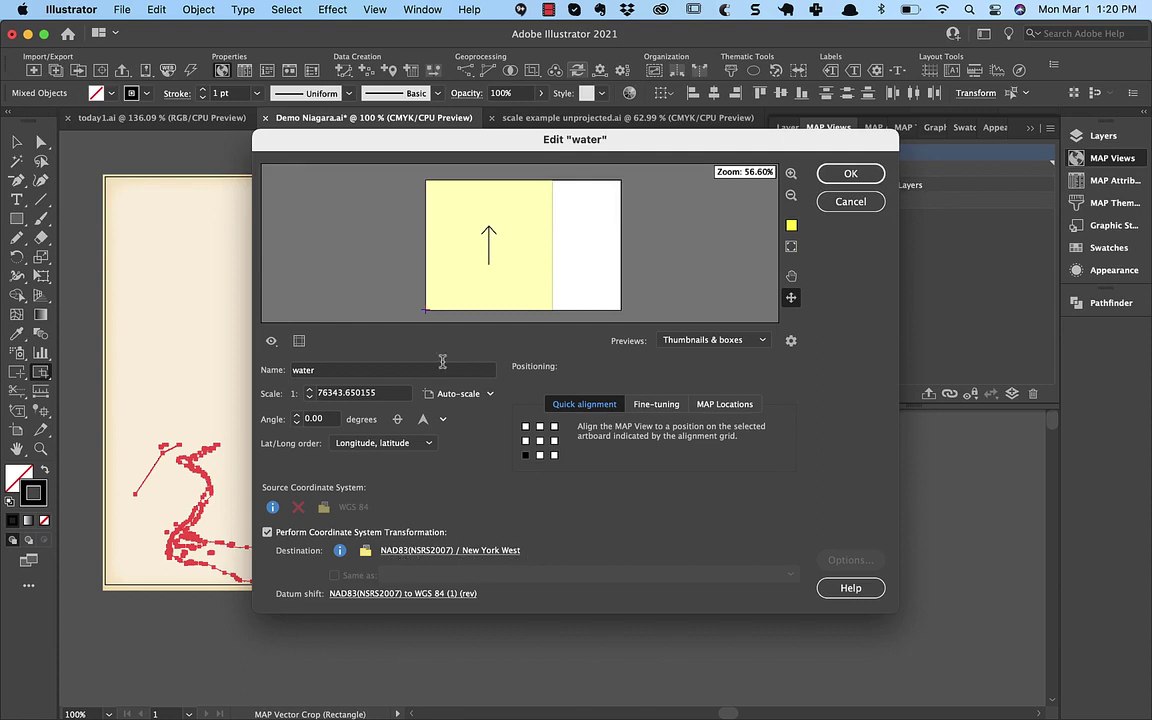
- Set the map scale to 1:25000, reposition the preview, and apply the view settings
drag(386, 394, 272, 395)
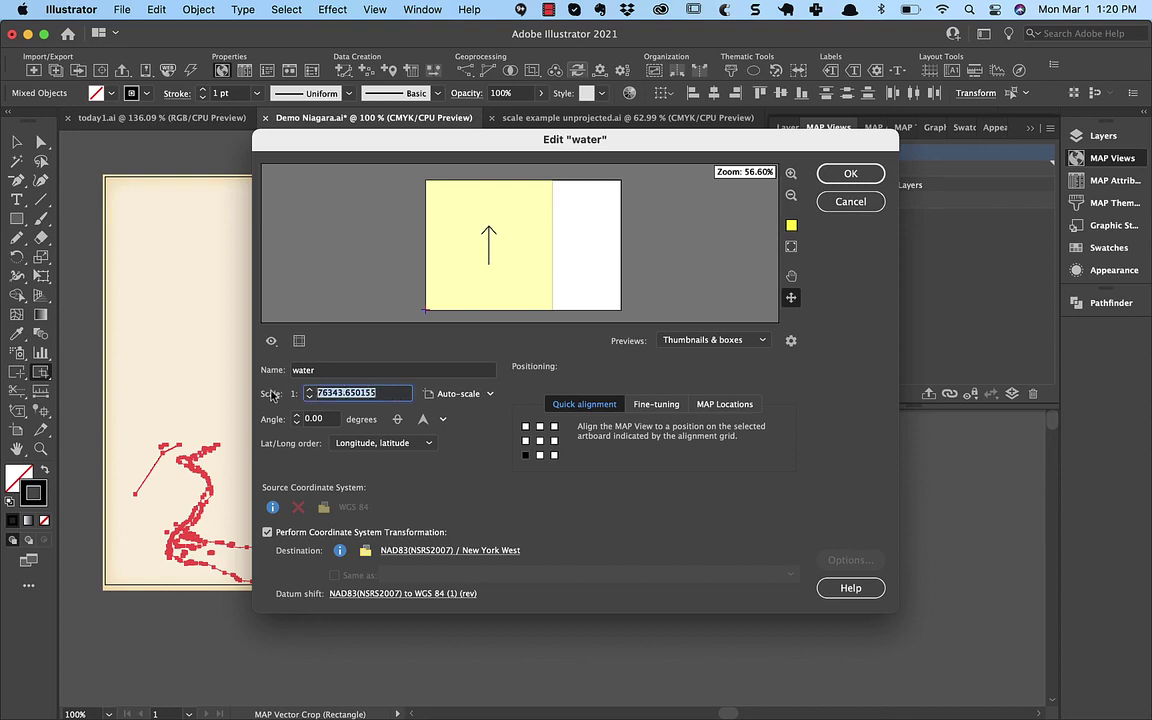
text(25000)
key(Tab)
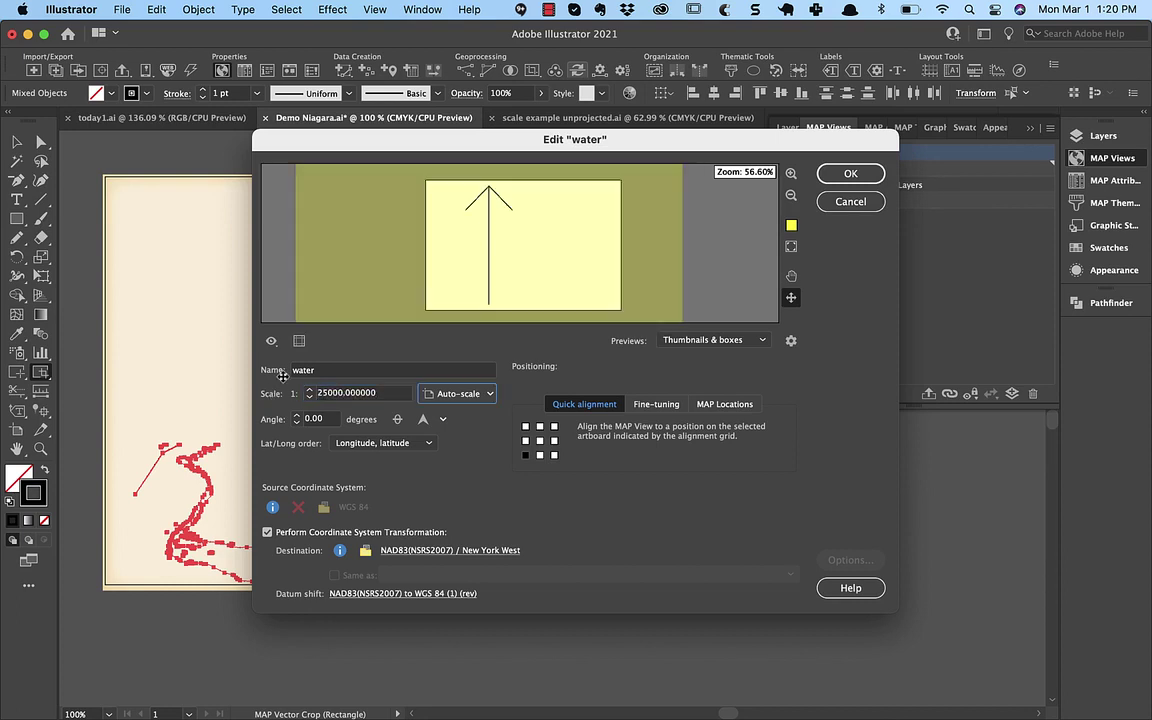
drag(421, 289, 499, 226)
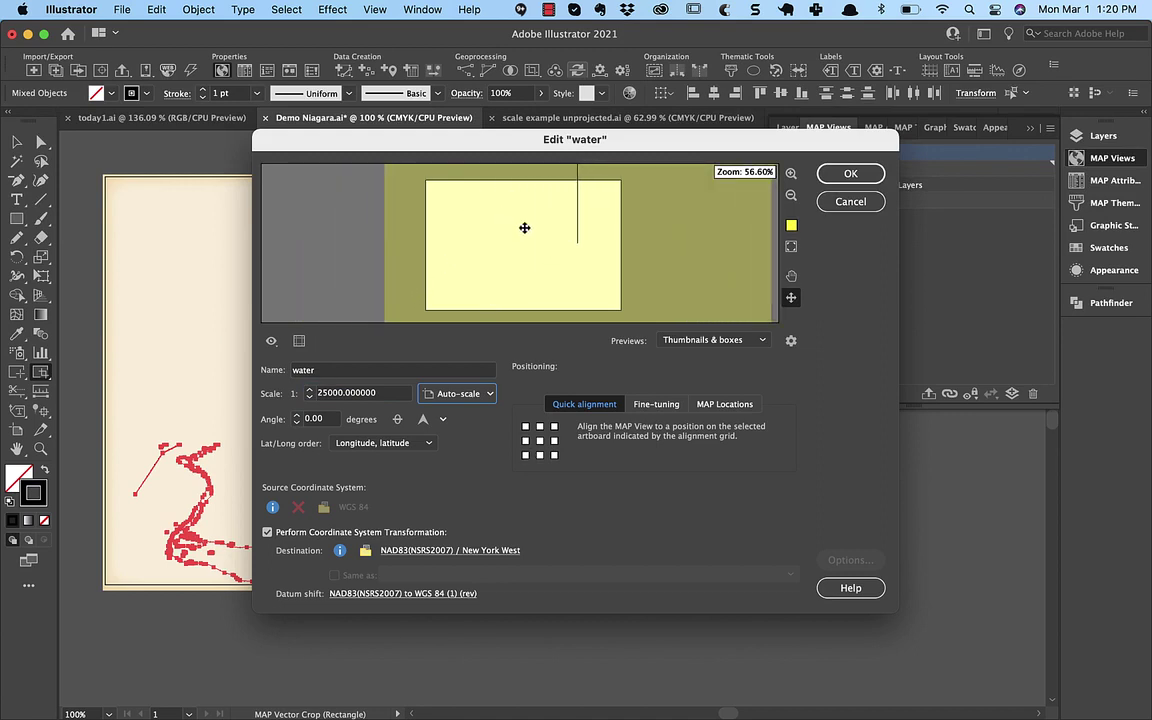
click(765, 340)
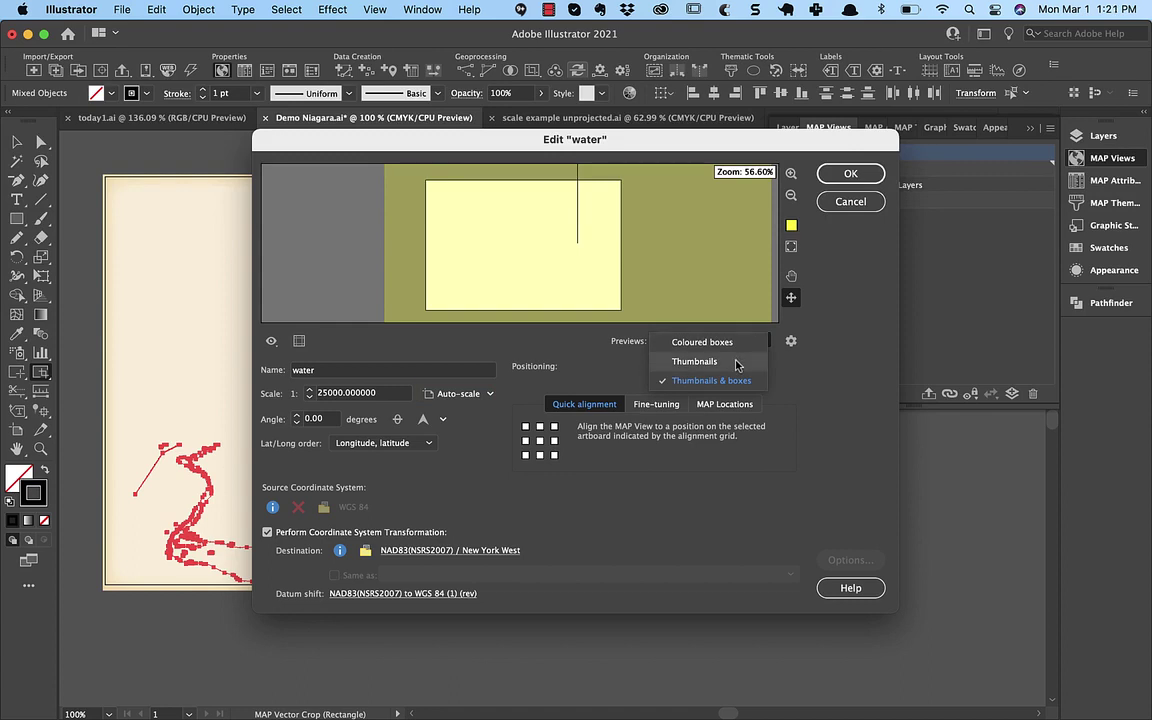
click(740, 361)
click(752, 355)
click(711, 380)
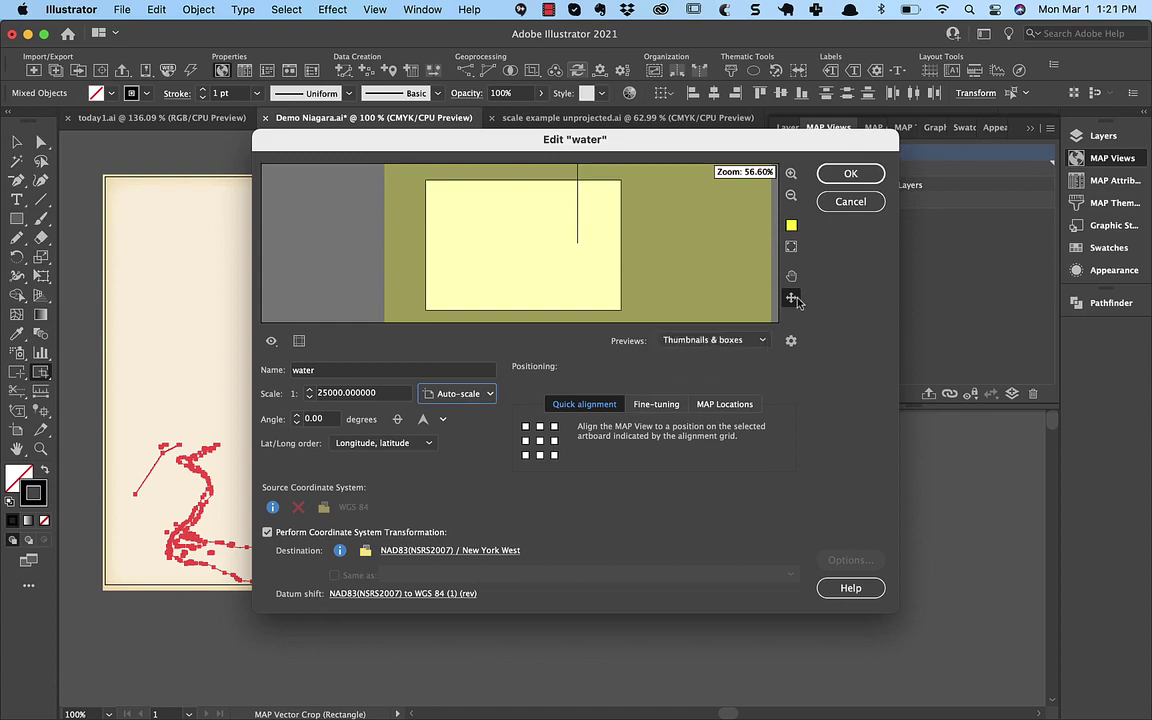
click(849, 175)
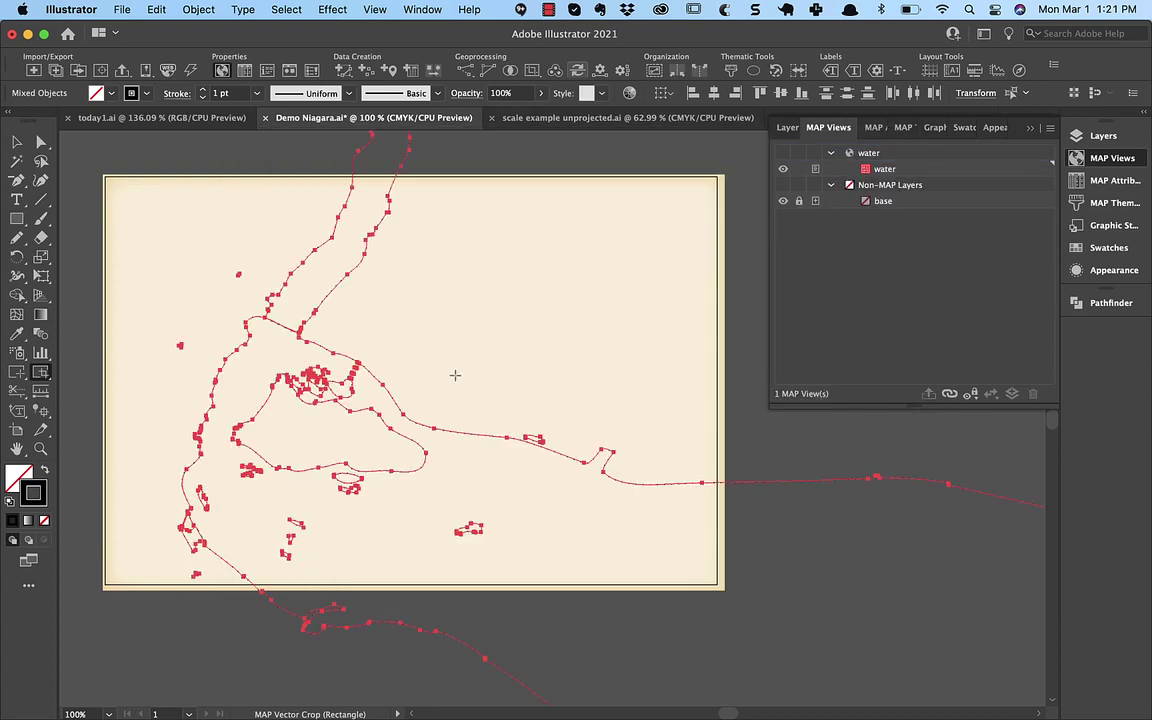
- Rename the water map view to 'State Plane NY West' and shift the map slightly in its frame
double_click(779, 150)
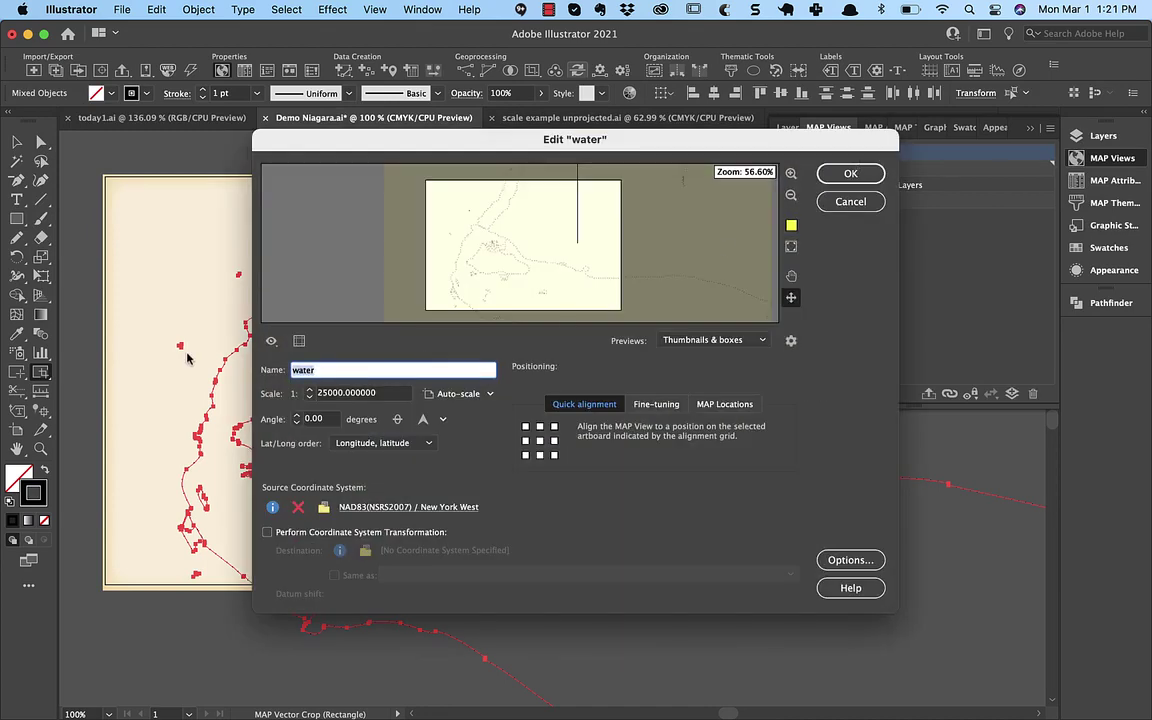
text(State Plan)
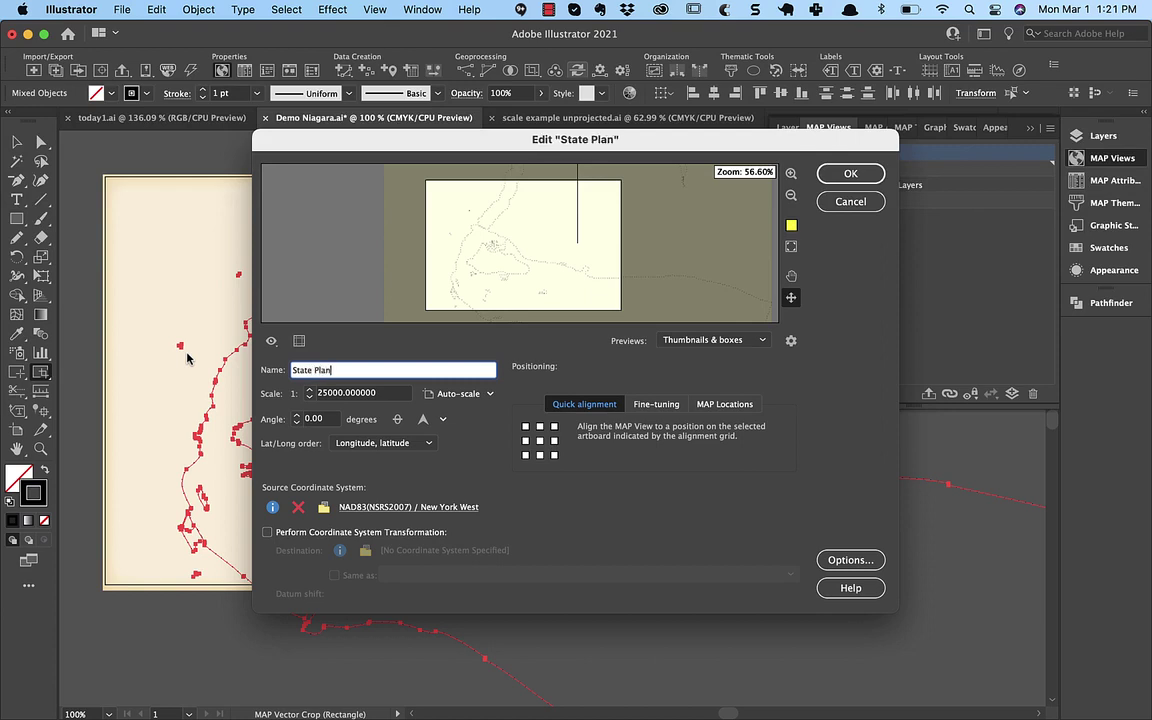
text(e NY West)
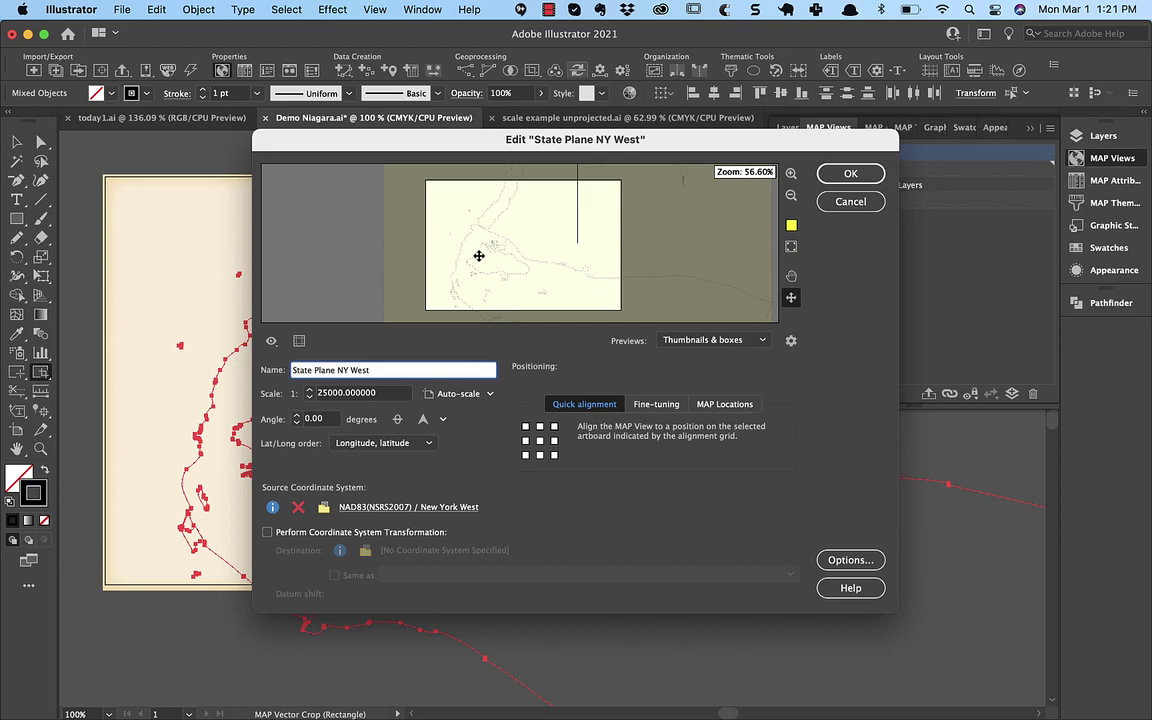
mouse_move(494, 262)
mouse_down()
mouse_move(488, 290)
mouse_move(487, 277)
mouse_up()
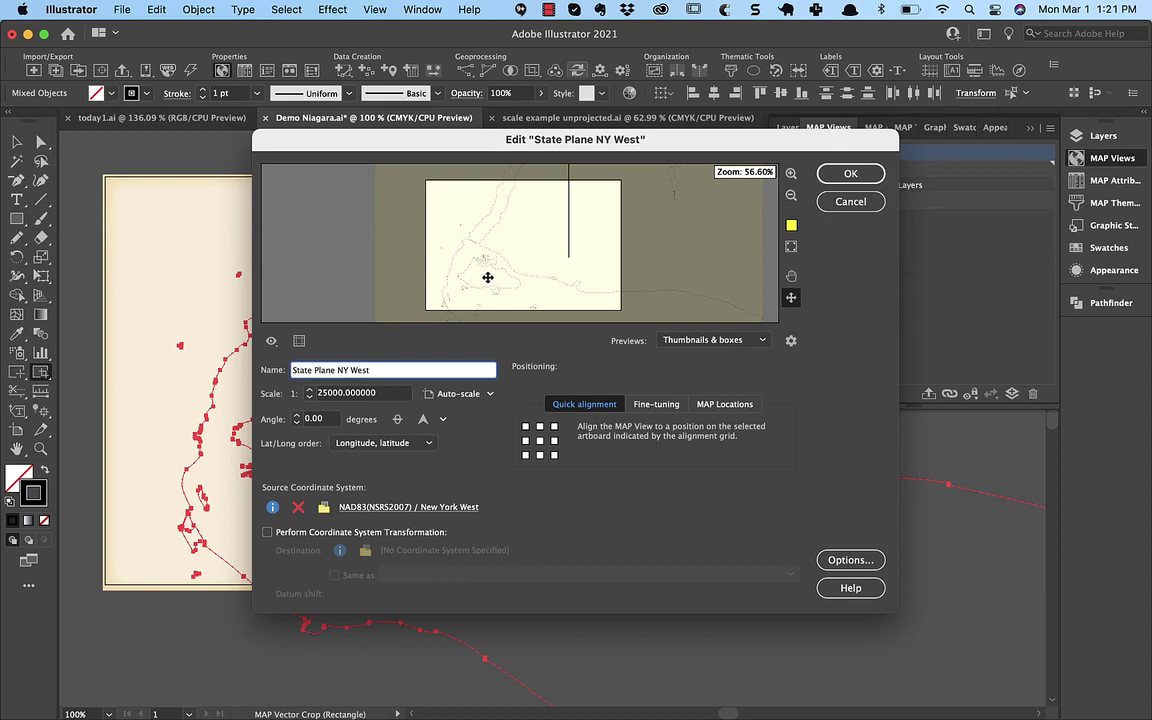
drag(487, 277, 500, 282)
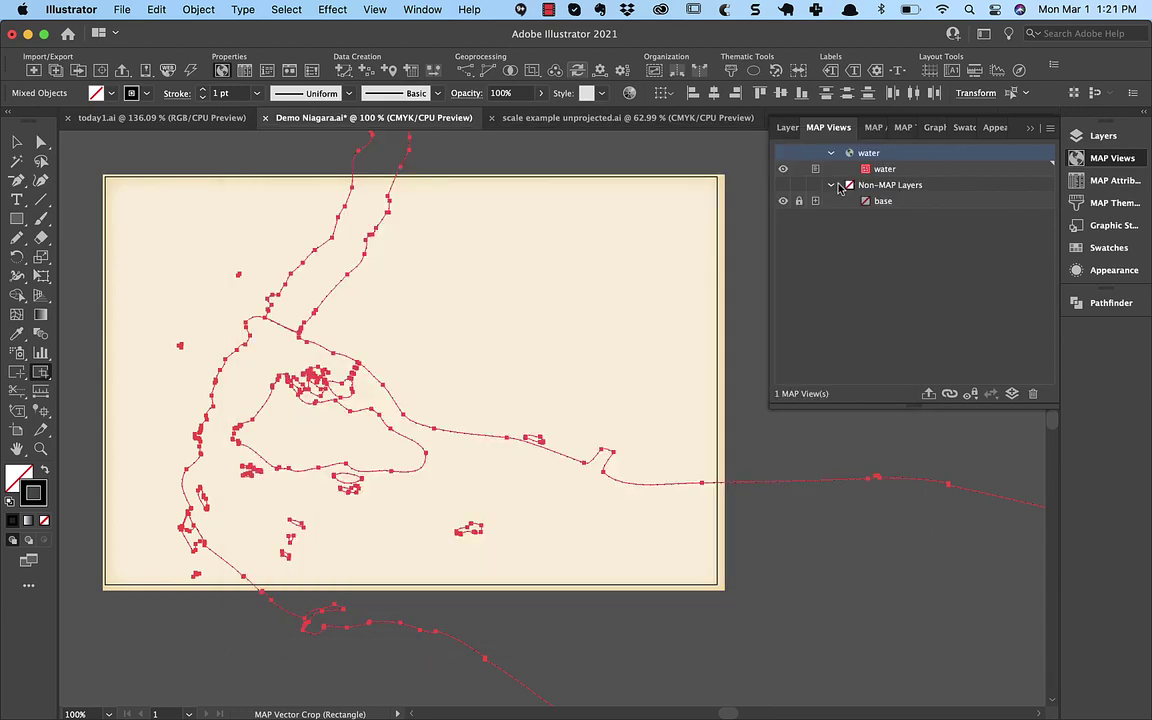
click(850, 173)
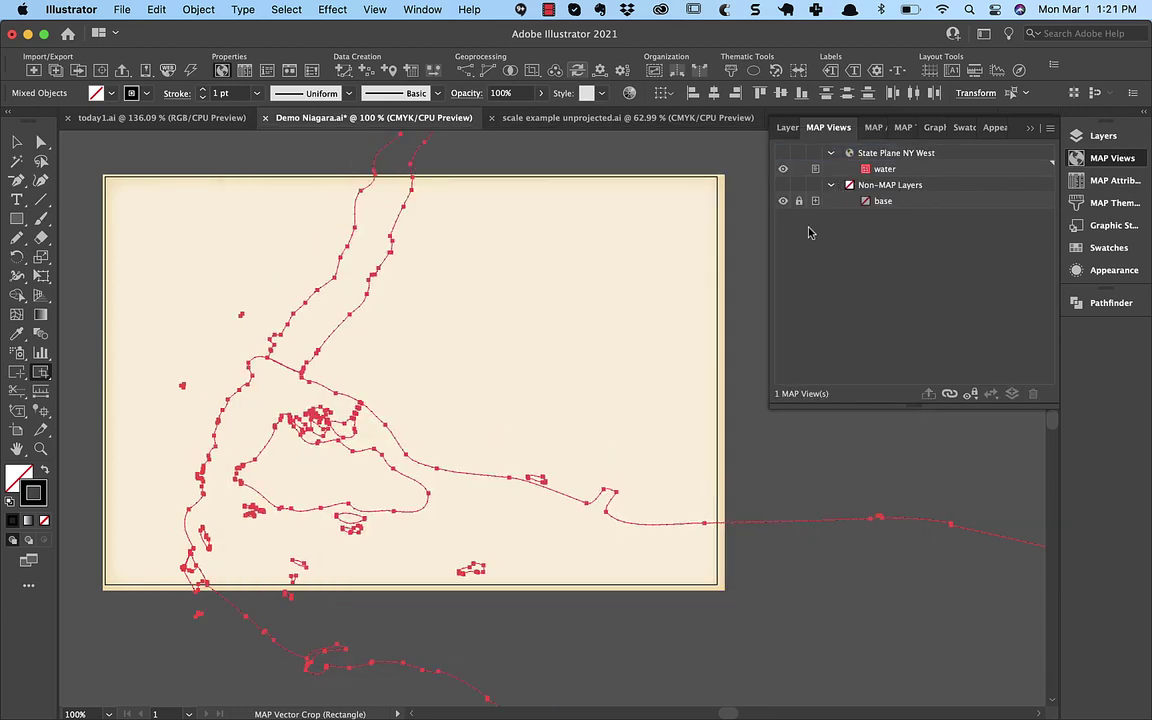
double_click(875, 153)
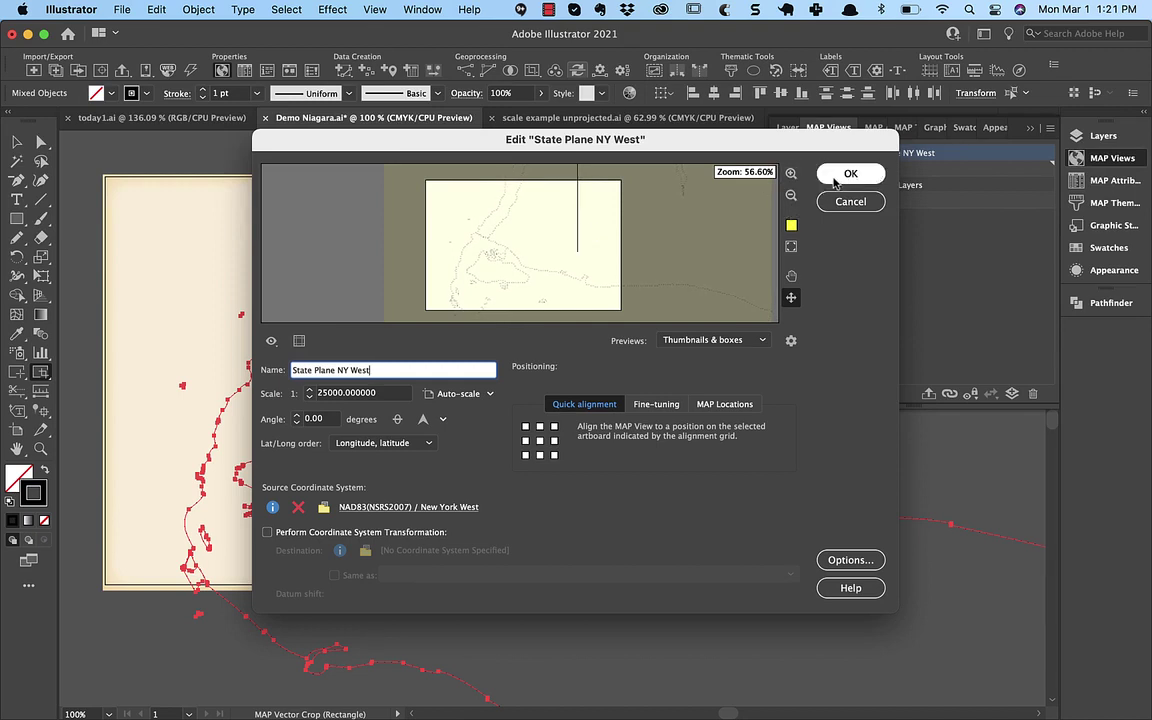
click(850, 174)
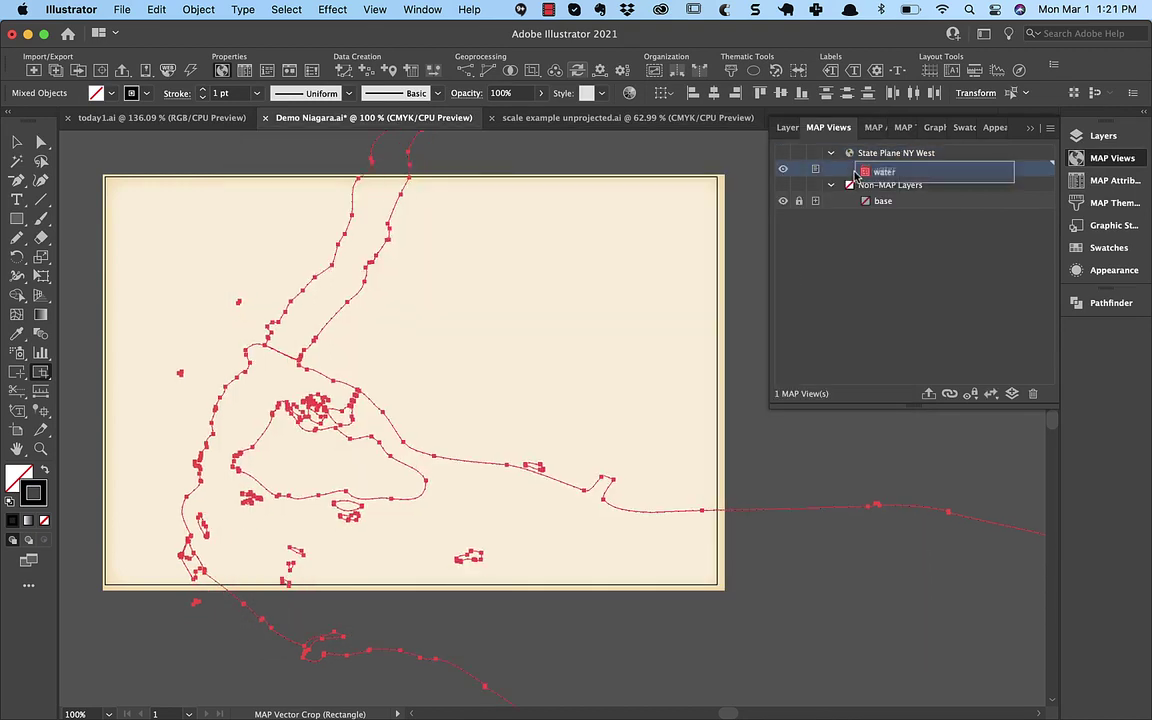
drag(855, 174, 856, 172)
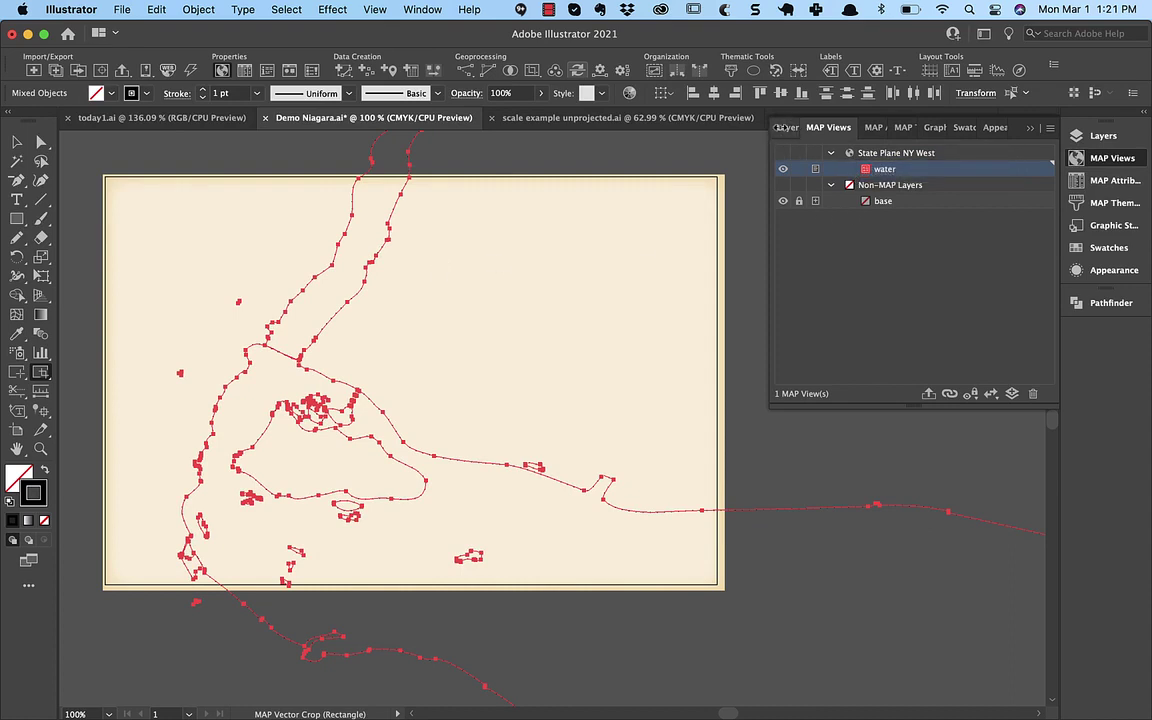
- Give the water paths the OK 2 graphic style, then select the upper river and lower water area
click(788, 128)
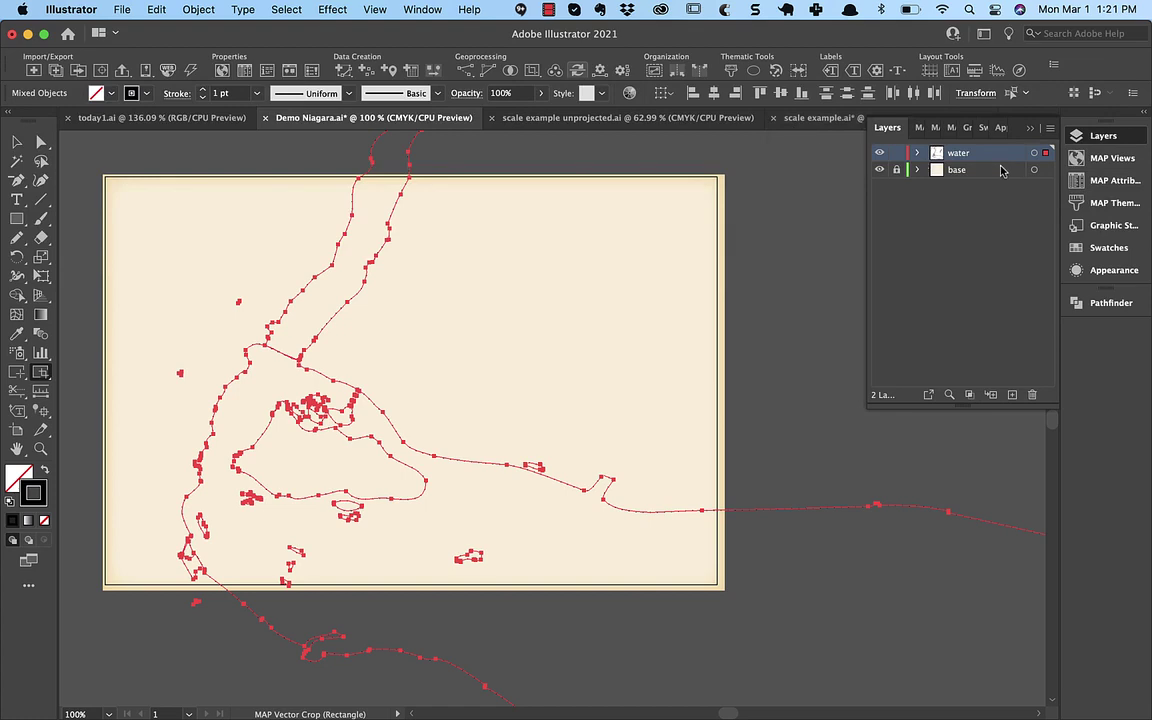
click(968, 128)
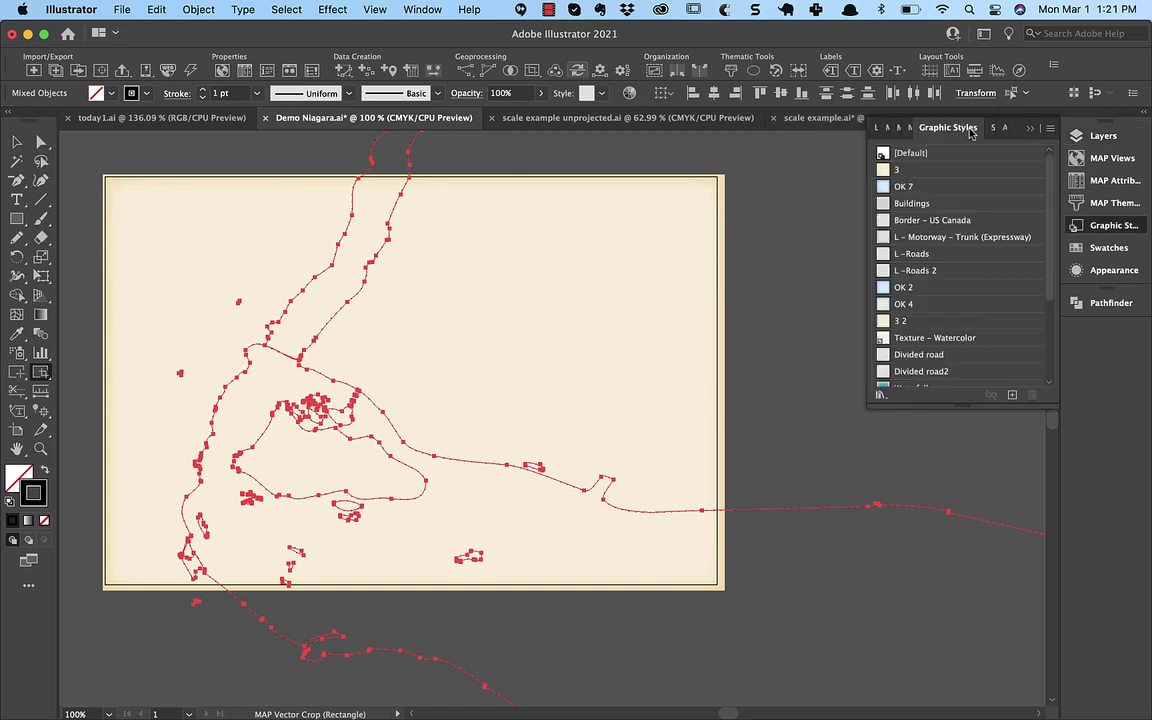
click(905, 288)
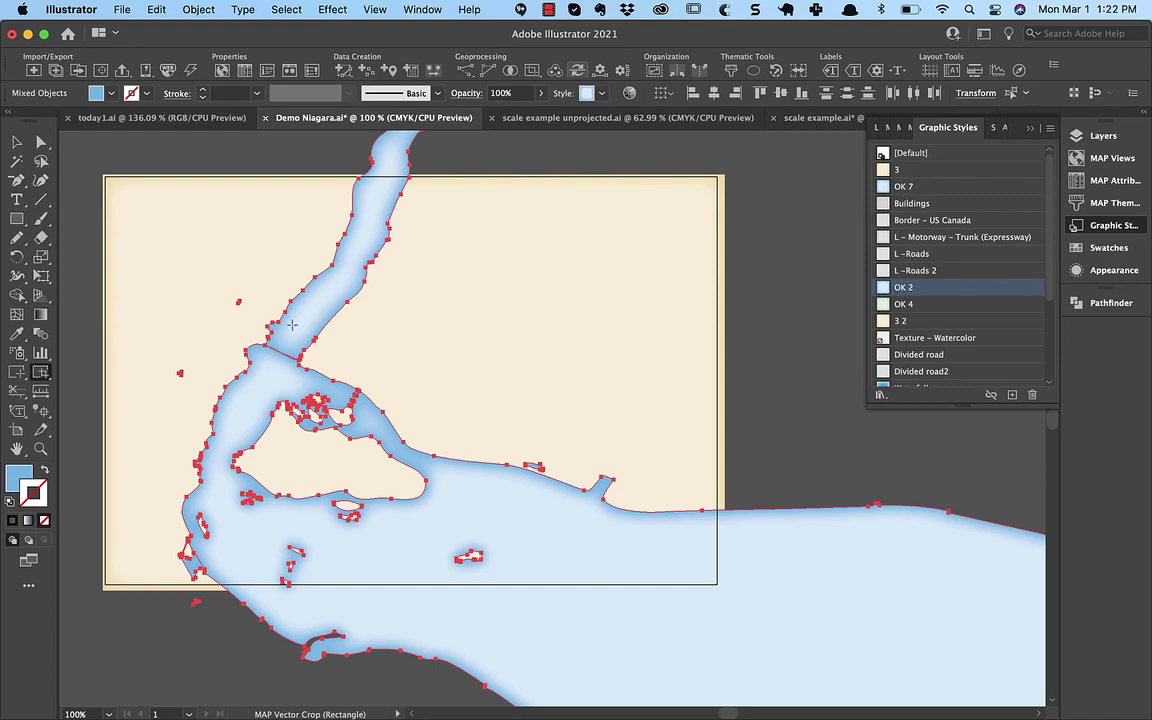
key(v)
click(141, 259)
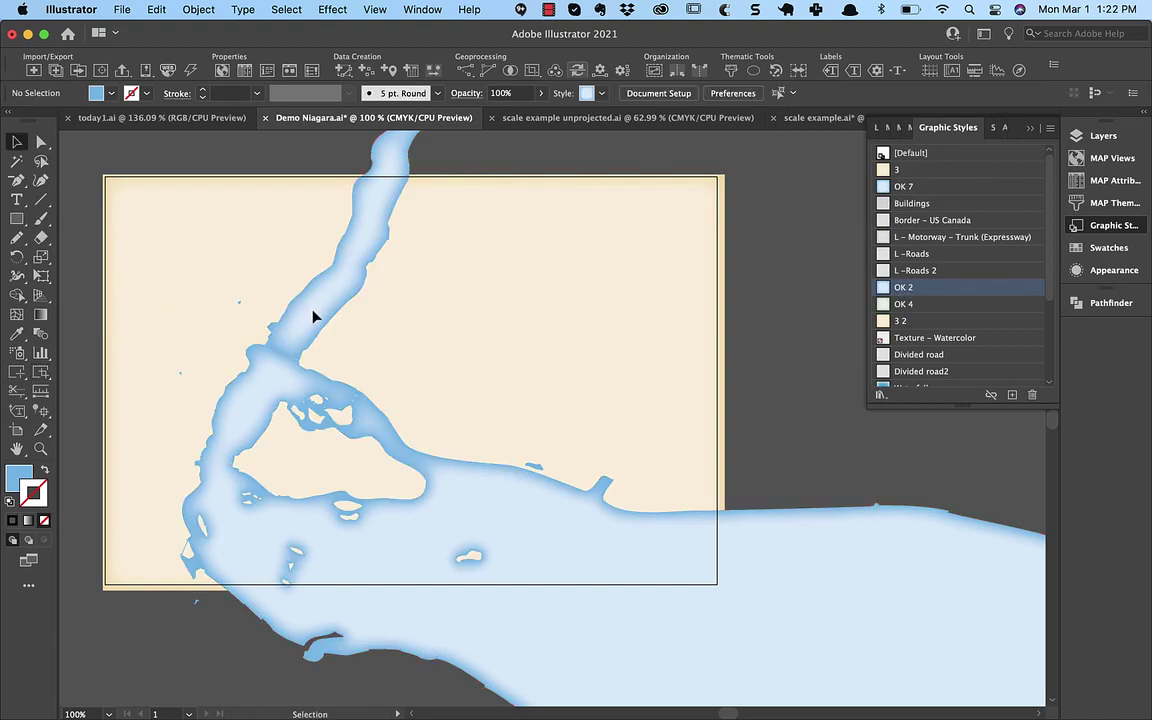
click(313, 316)
click(443, 539)
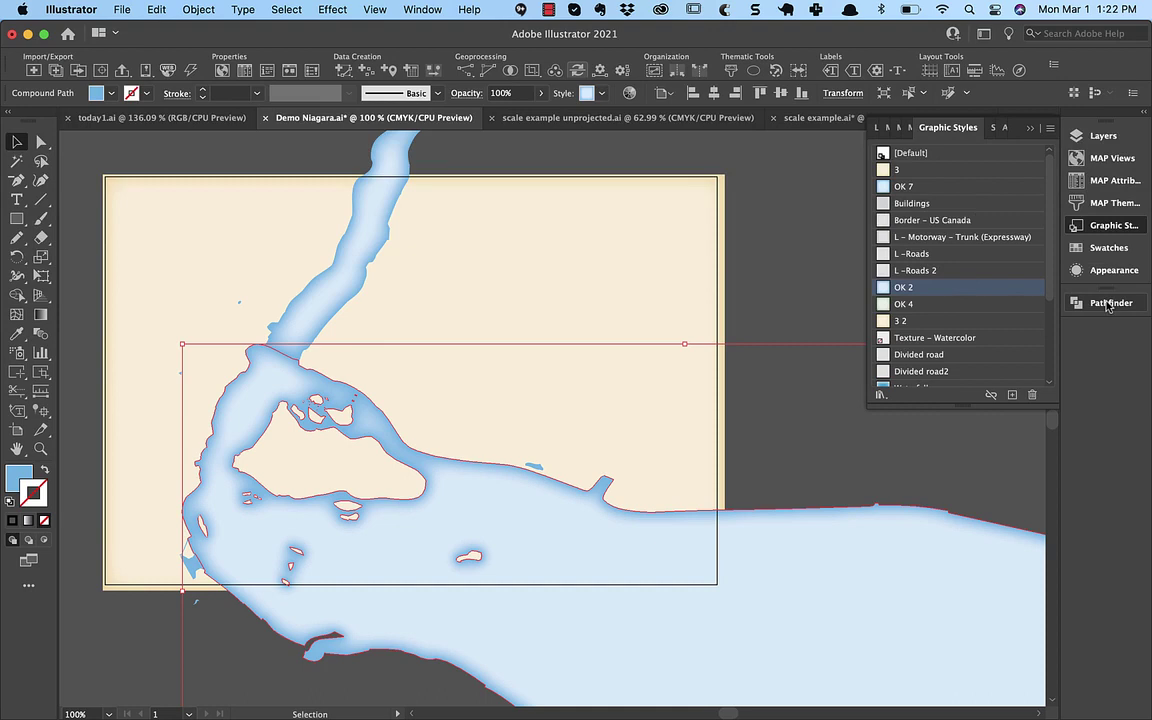
- Unite the upper river and lower lake into one water shape
shift+click(357, 293)
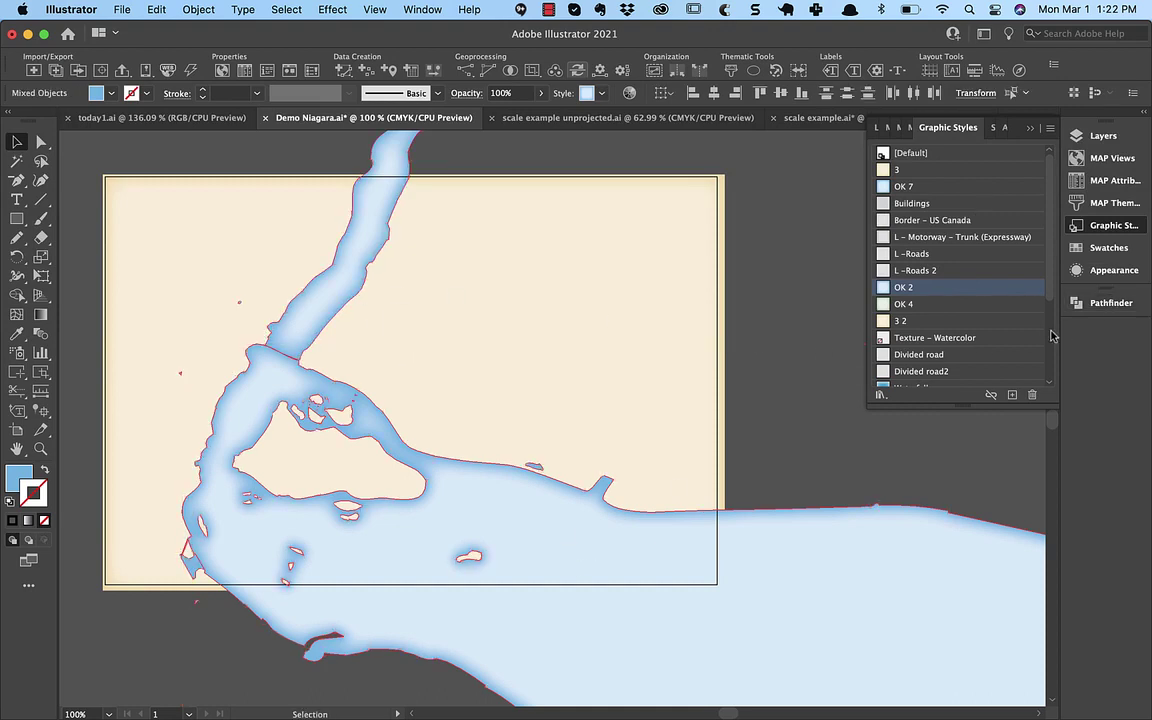
click(1076, 302)
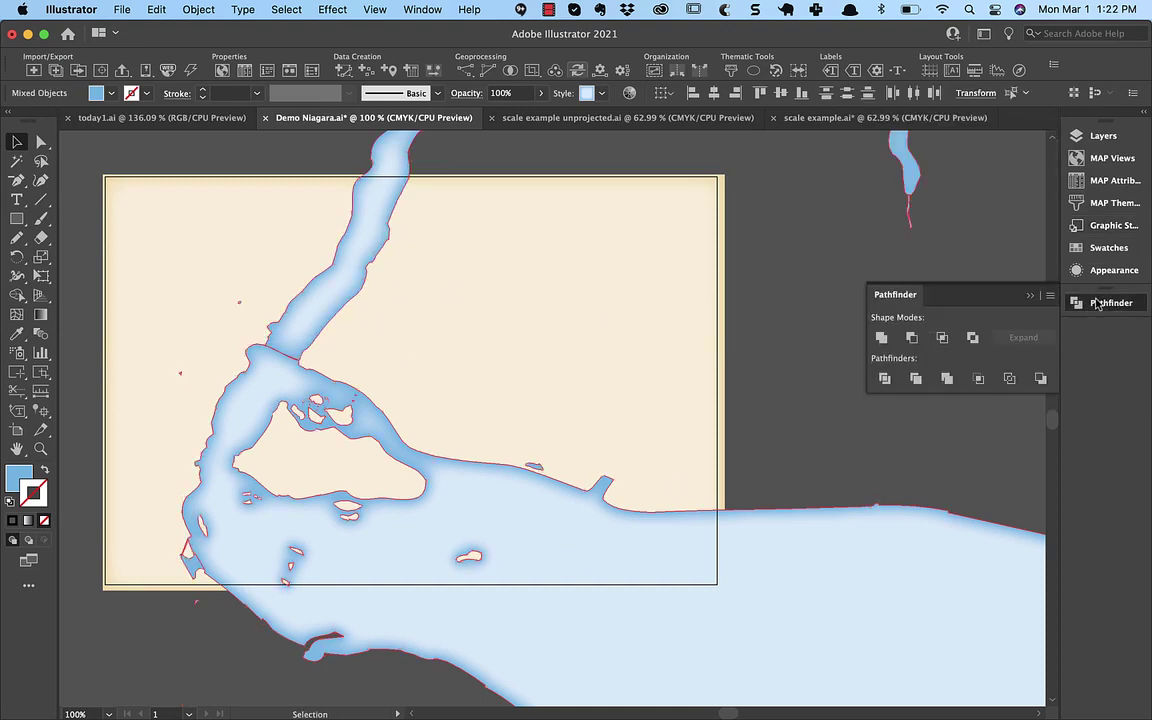
click(881, 340)
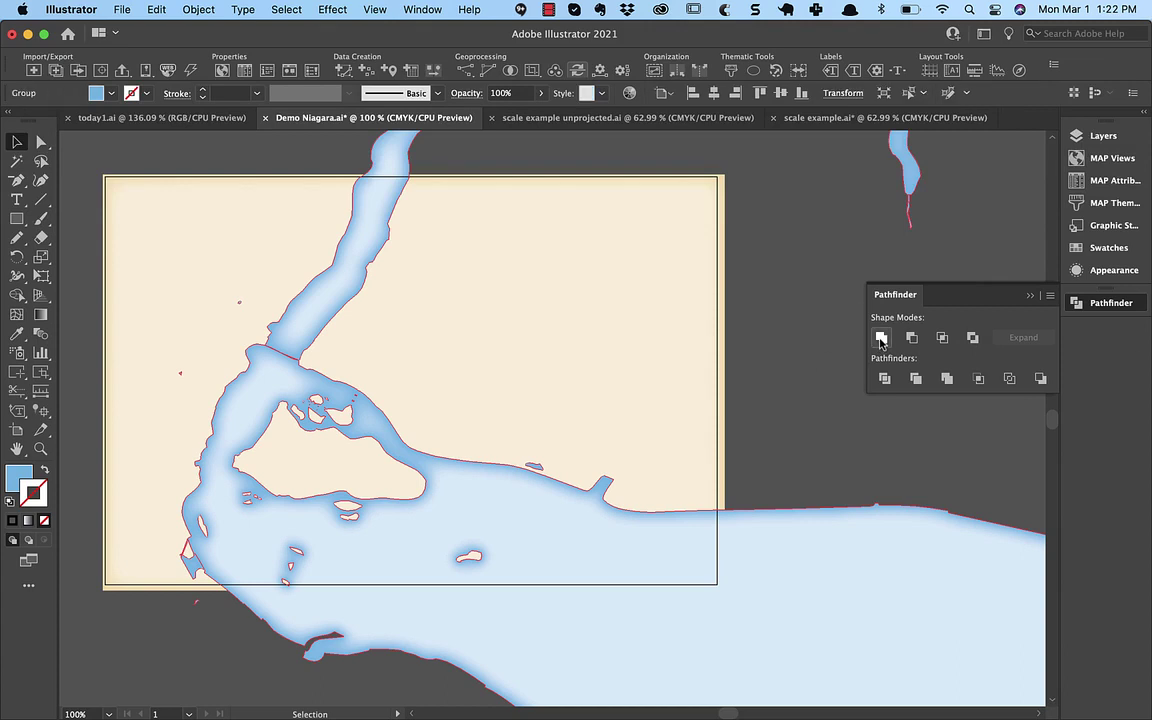
- Delete the stray anchor point on the water outline near the upper river split
key(super+shift+a)
click(294, 365)
key(a)
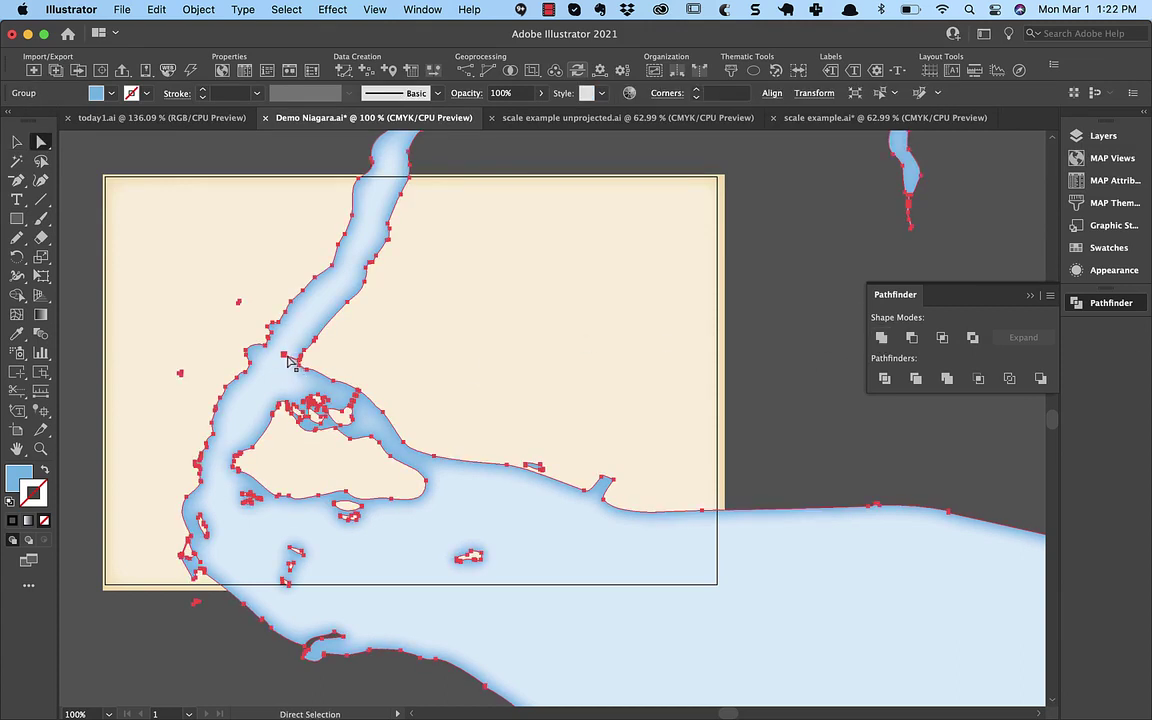
key(super+shift+a)
click(284, 357)
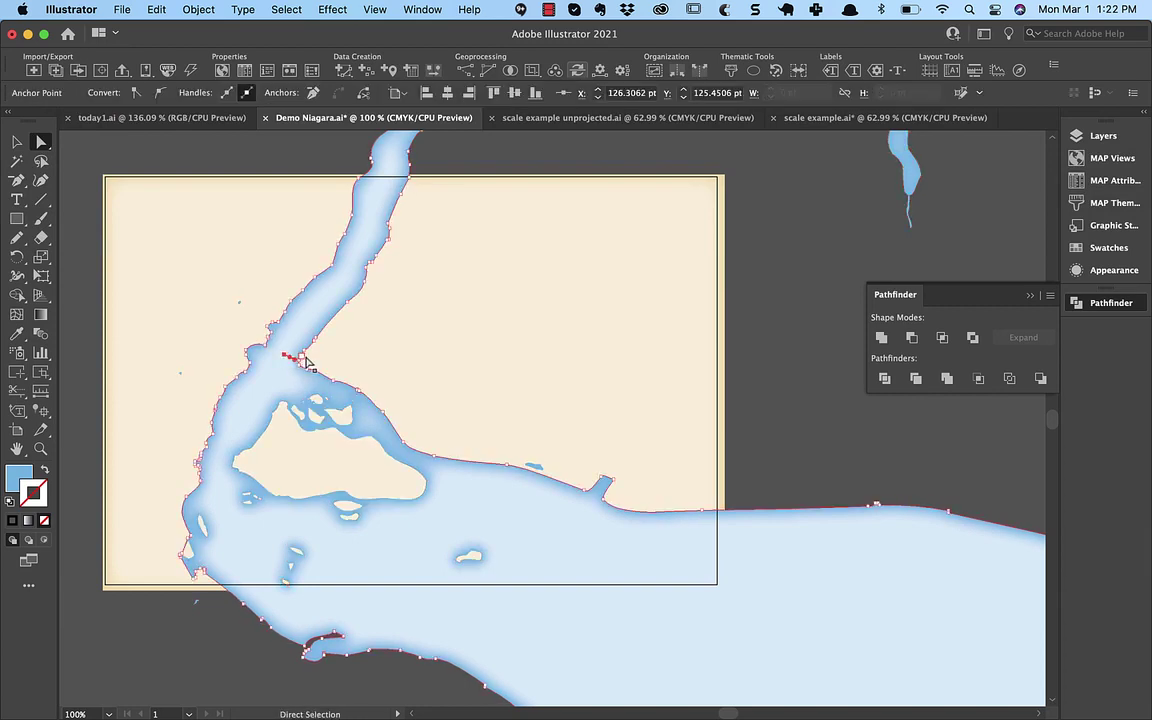
key(p)
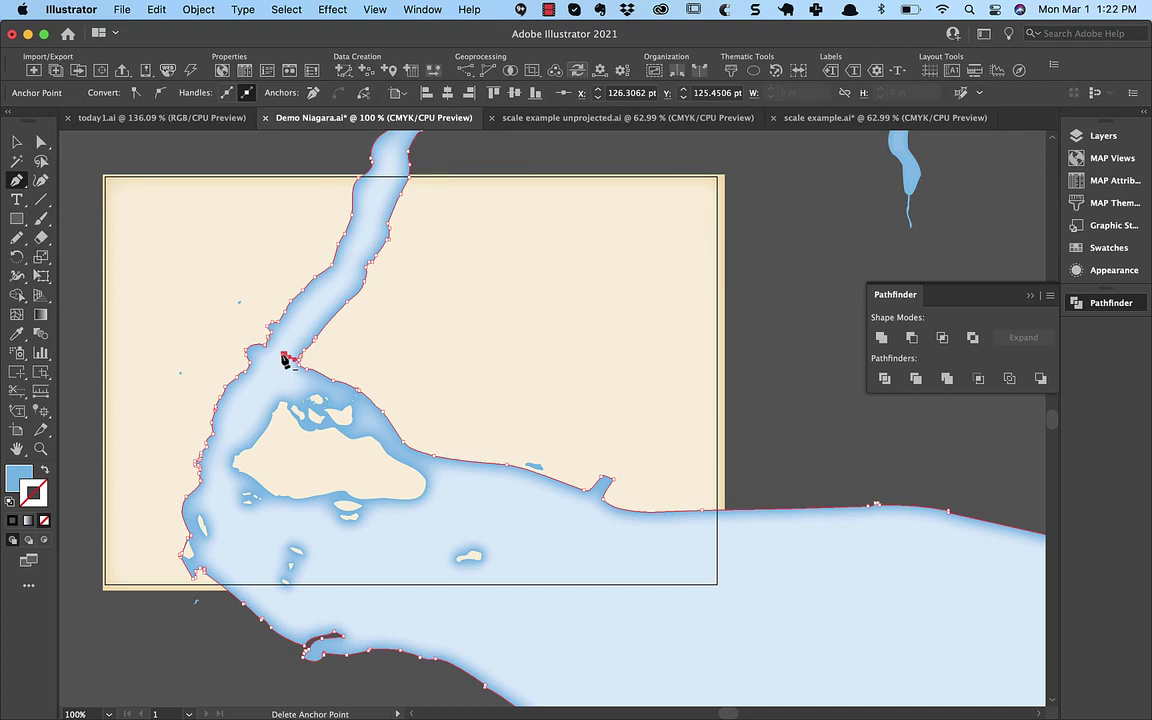
click(284, 357)
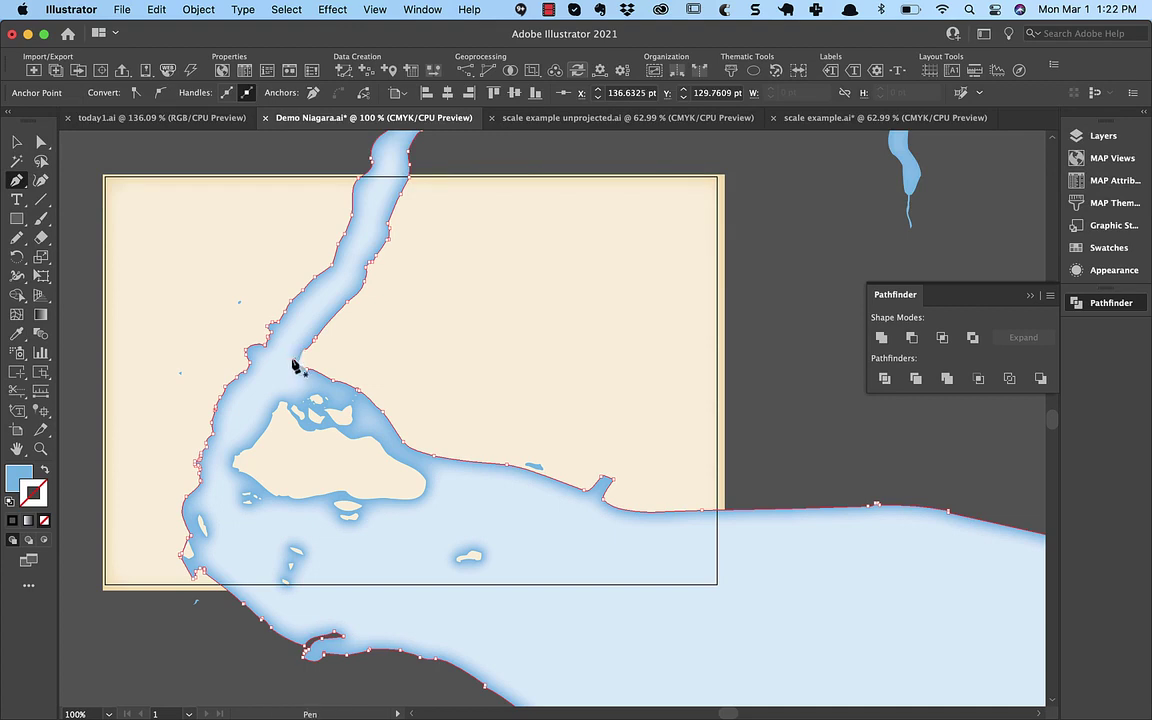
click(293, 360)
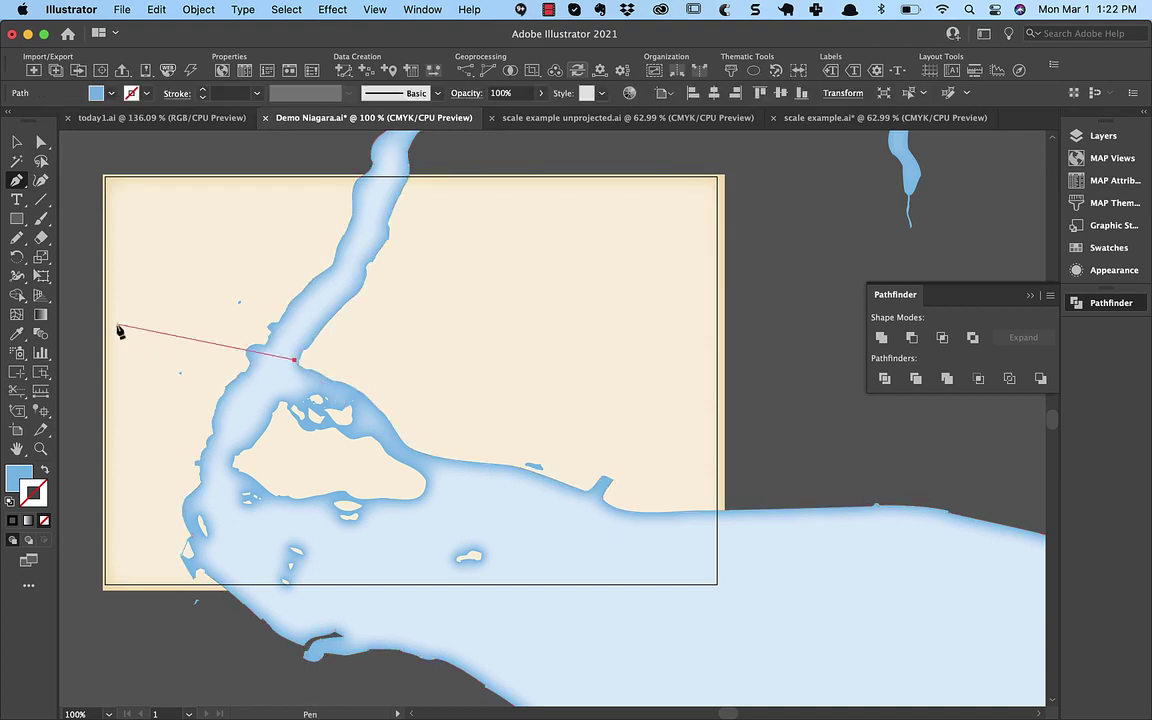
super+click(257, 363)
key(v)
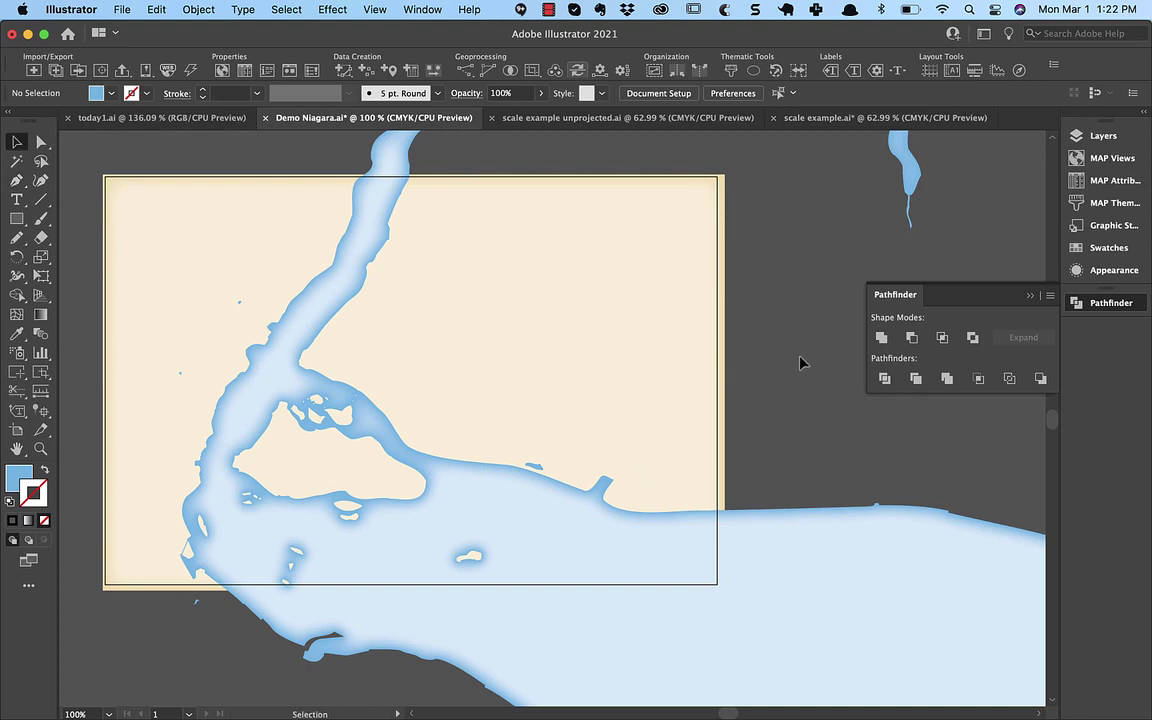
- Crop the water to a rectangle just around the artboard, skipping locked layers
click(41, 374)
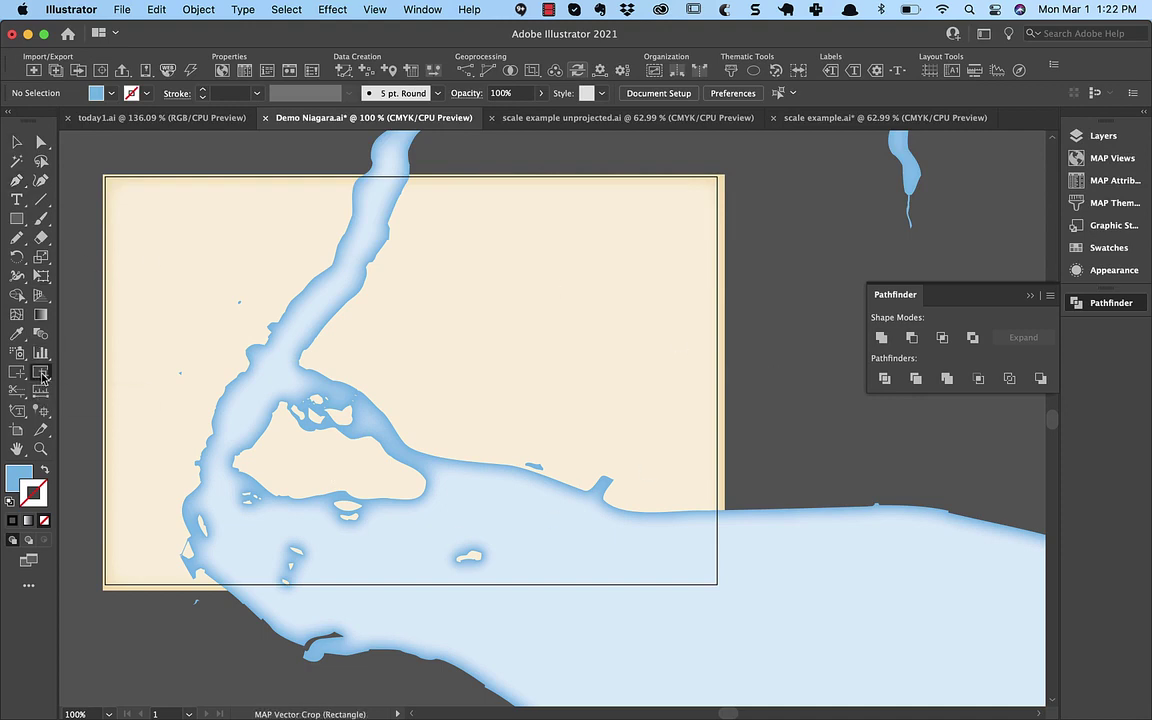
drag(93, 166, 733, 594)
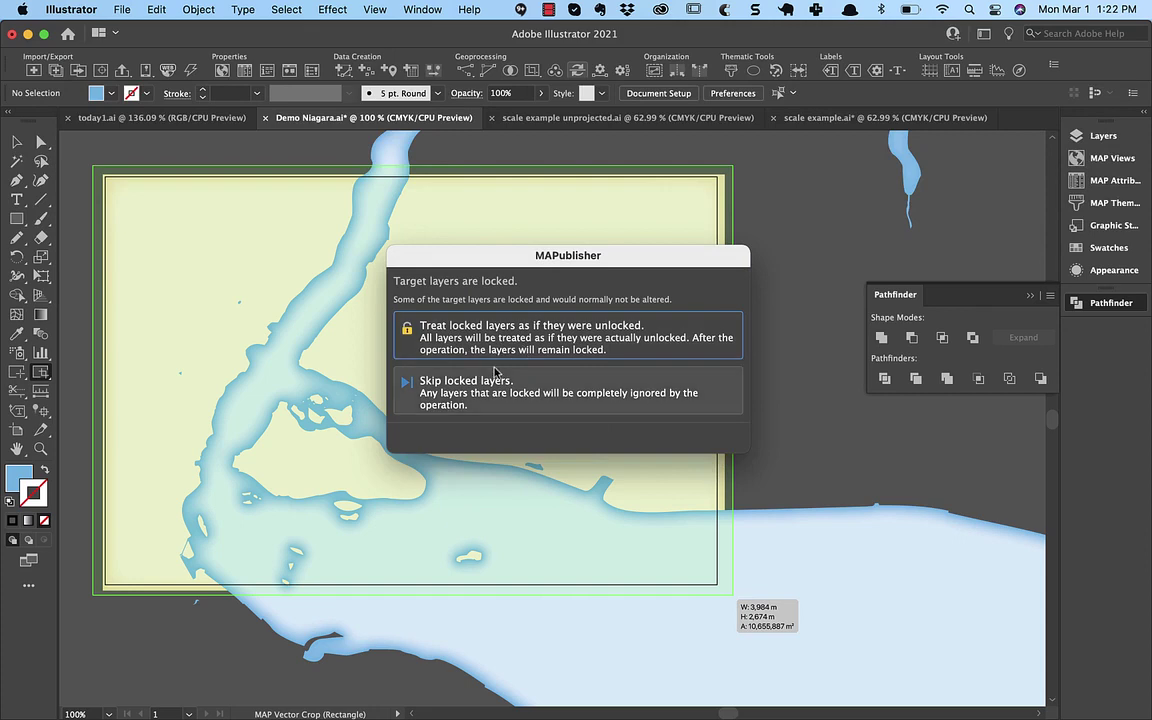
click(495, 383)
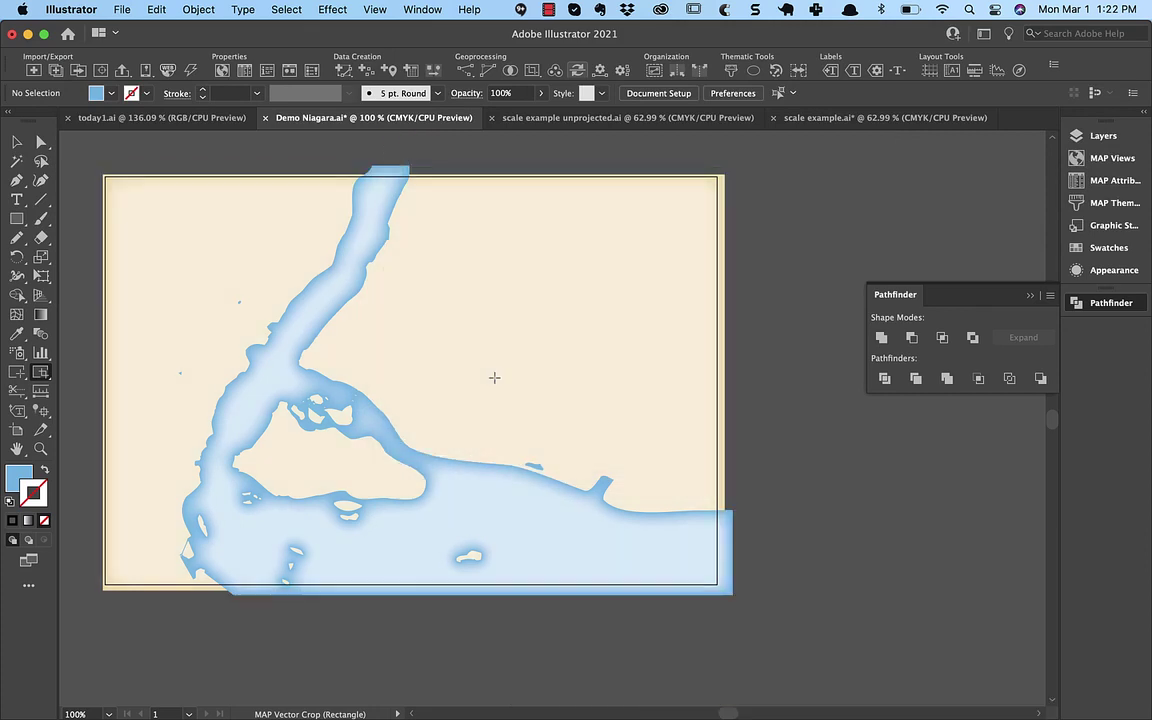
click(17, 142)
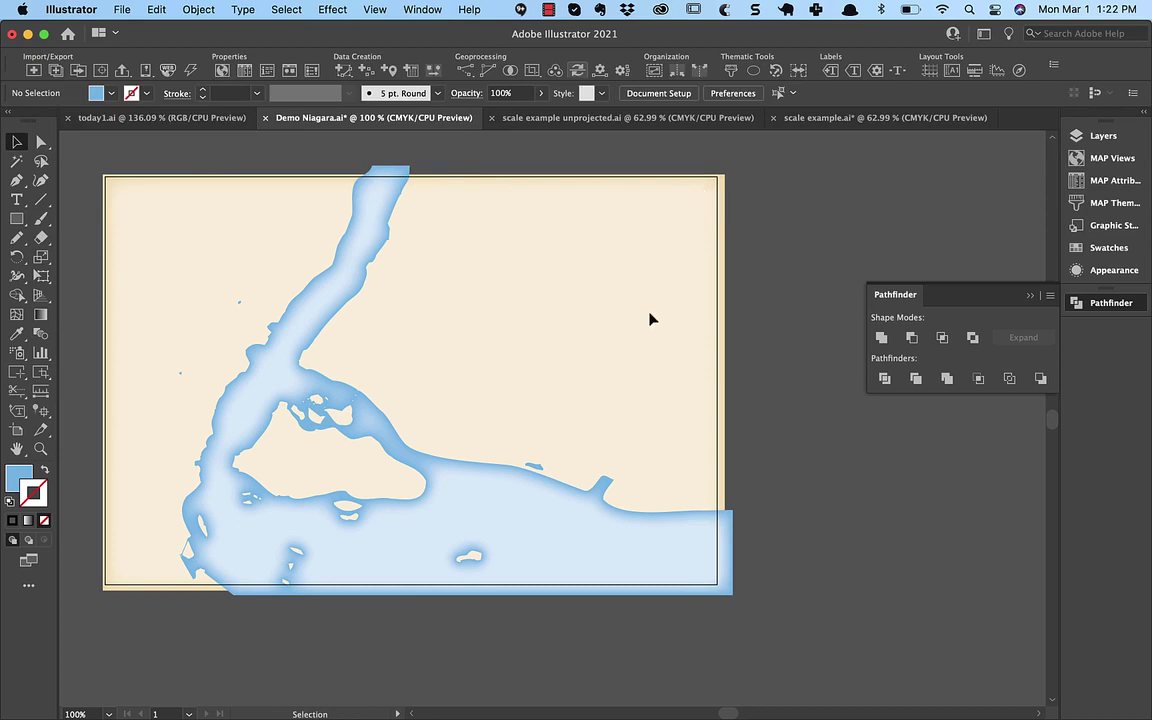
- Unlock the base layer and move it into State Plane NY West as an Area feature layer
click(1108, 138)
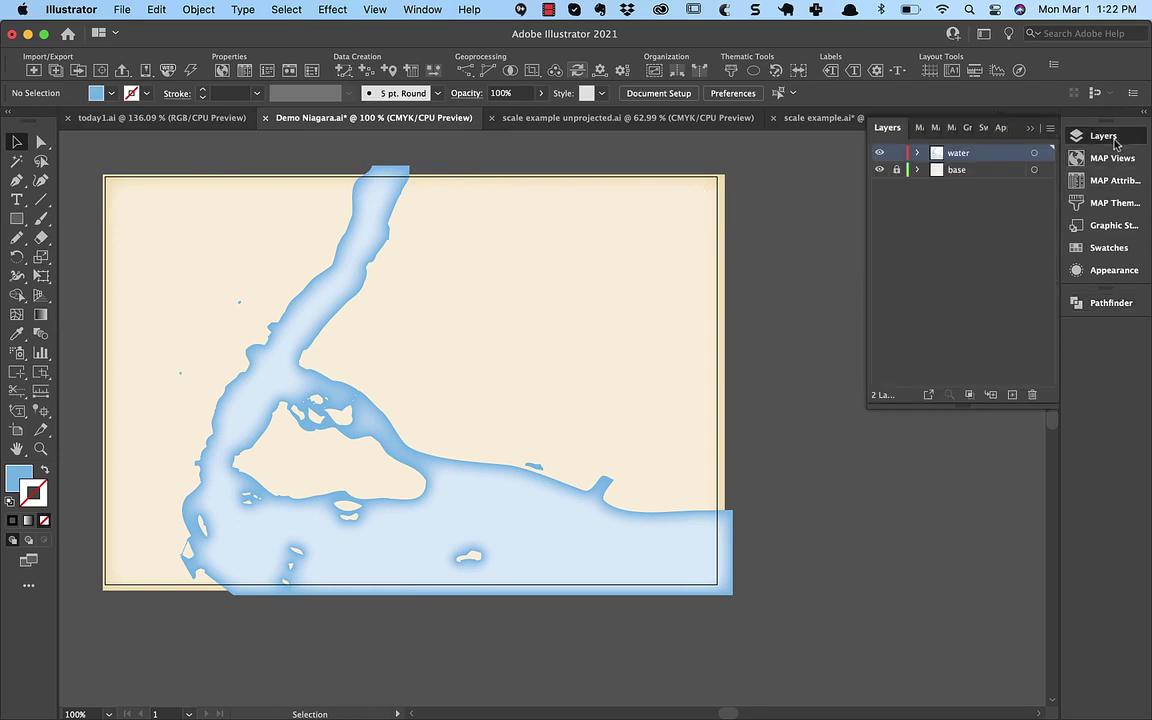
click(1110, 158)
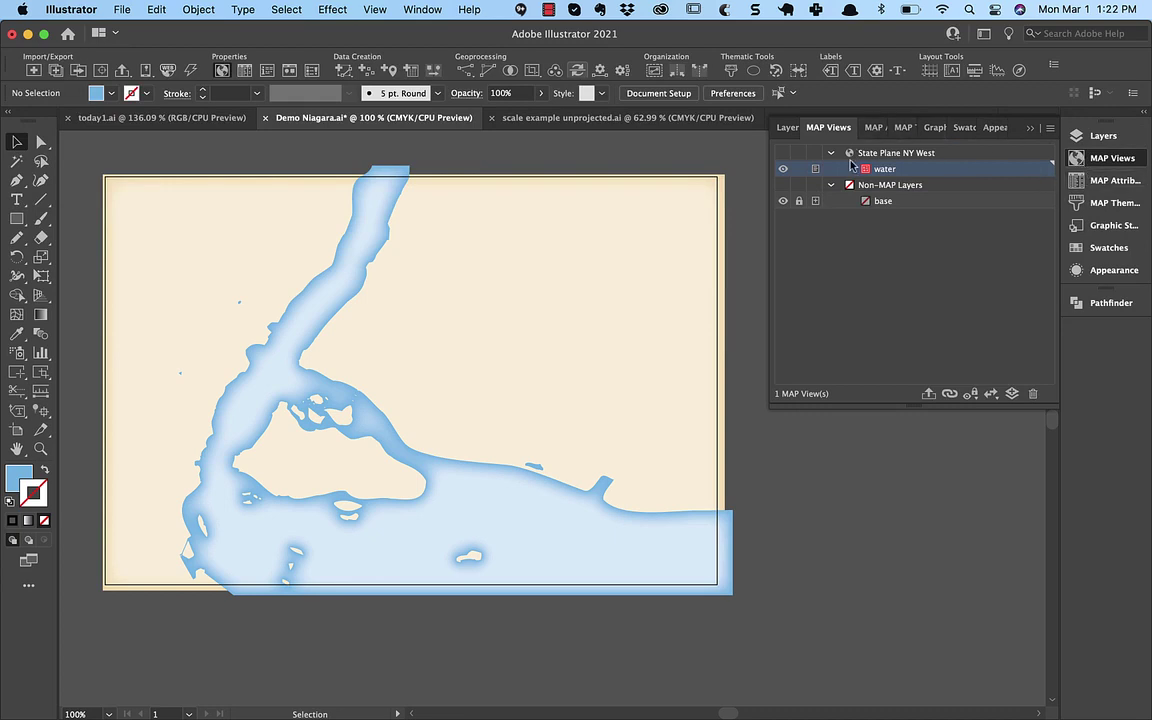
click(799, 201)
drag(897, 203, 897, 171)
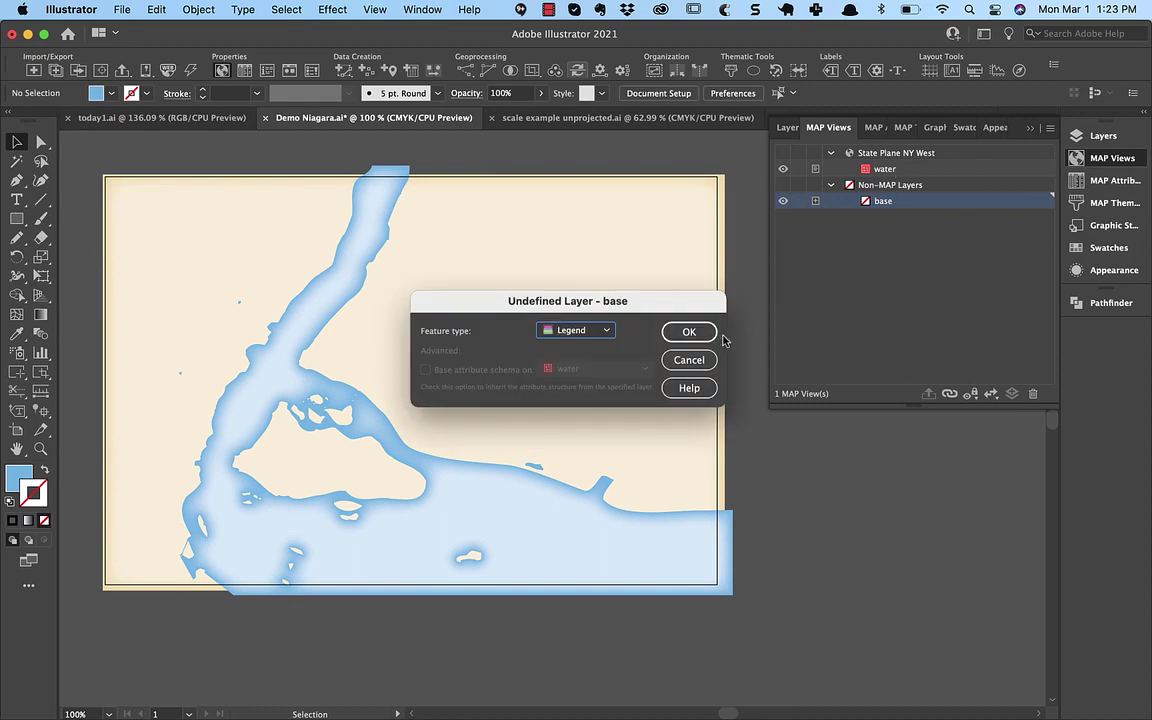
click(598, 331)
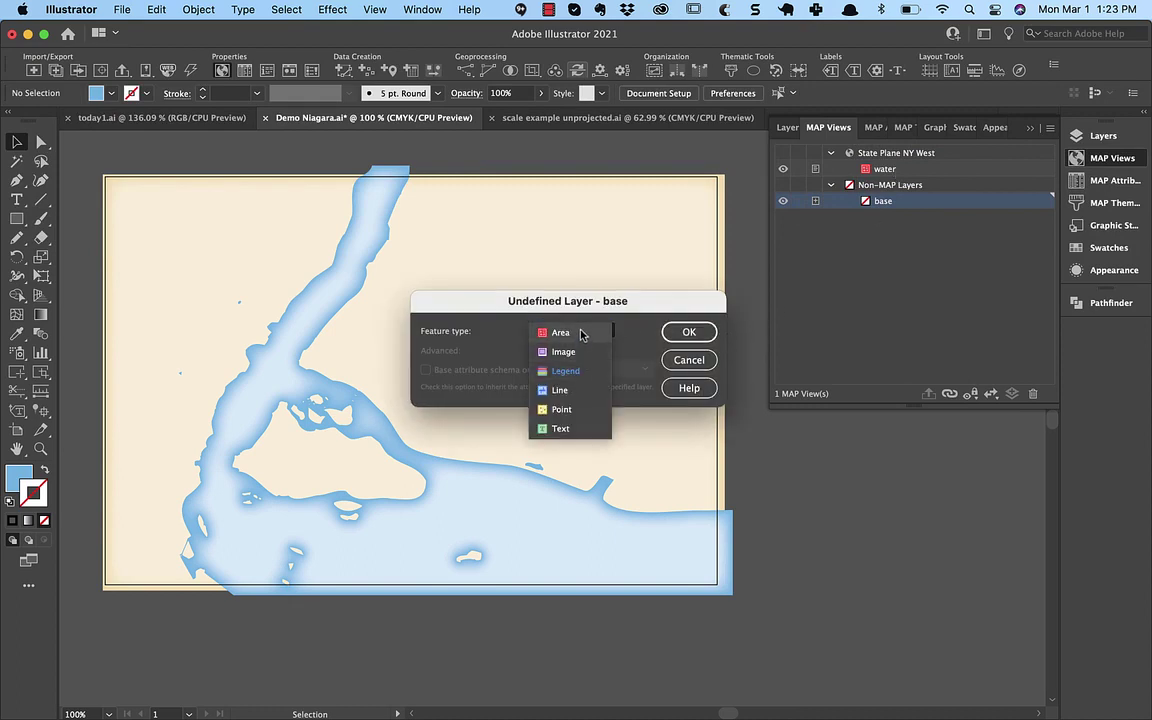
click(560, 333)
click(686, 333)
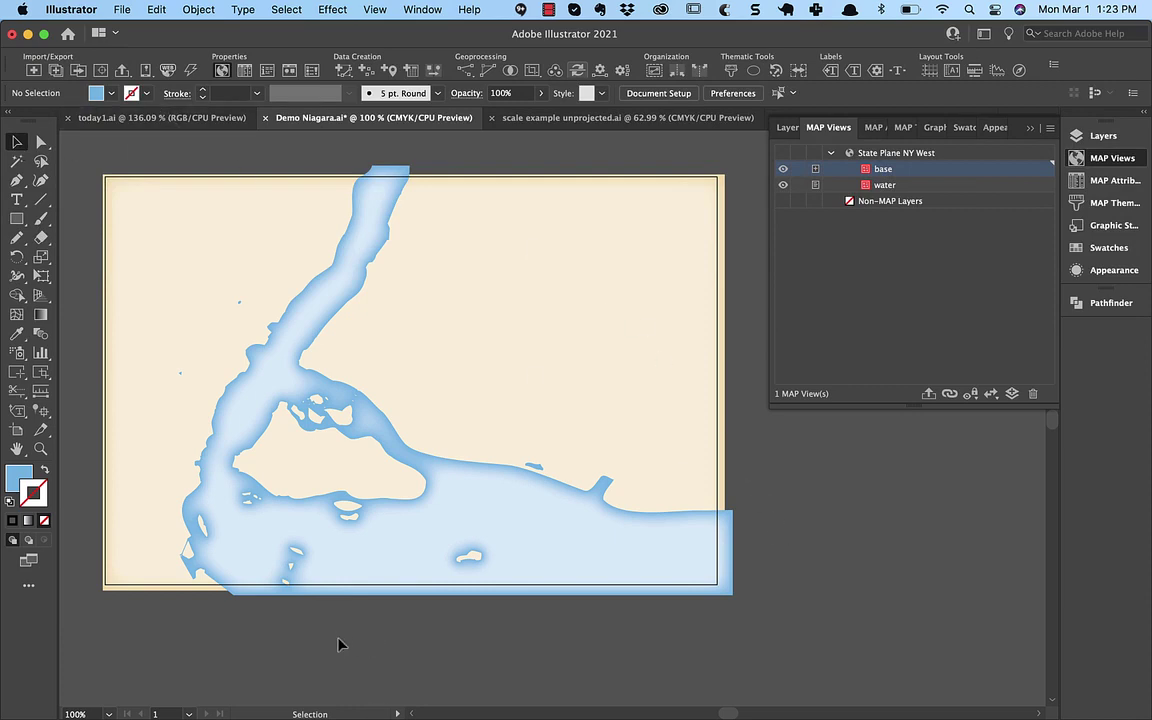
scroll(337, 643, left, 2)
- In Overpass Turbo, build and run a wizard query for name = "Niagara Falls"
mouse_move(150, 700)
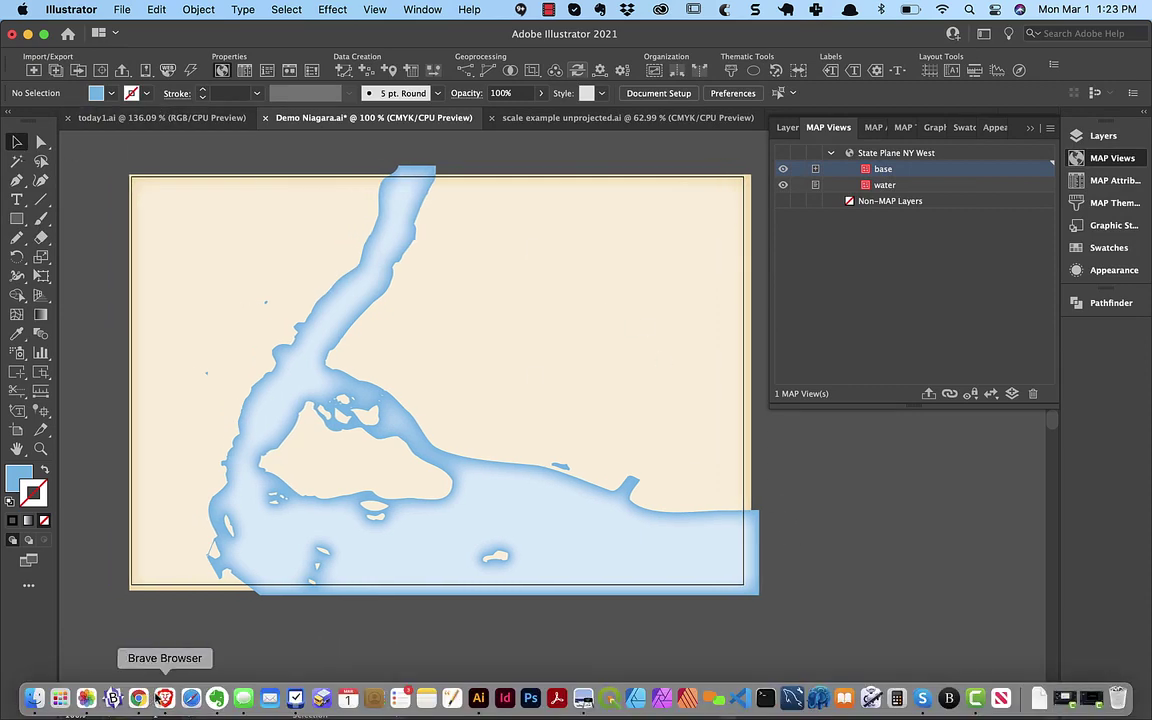
click(166, 700)
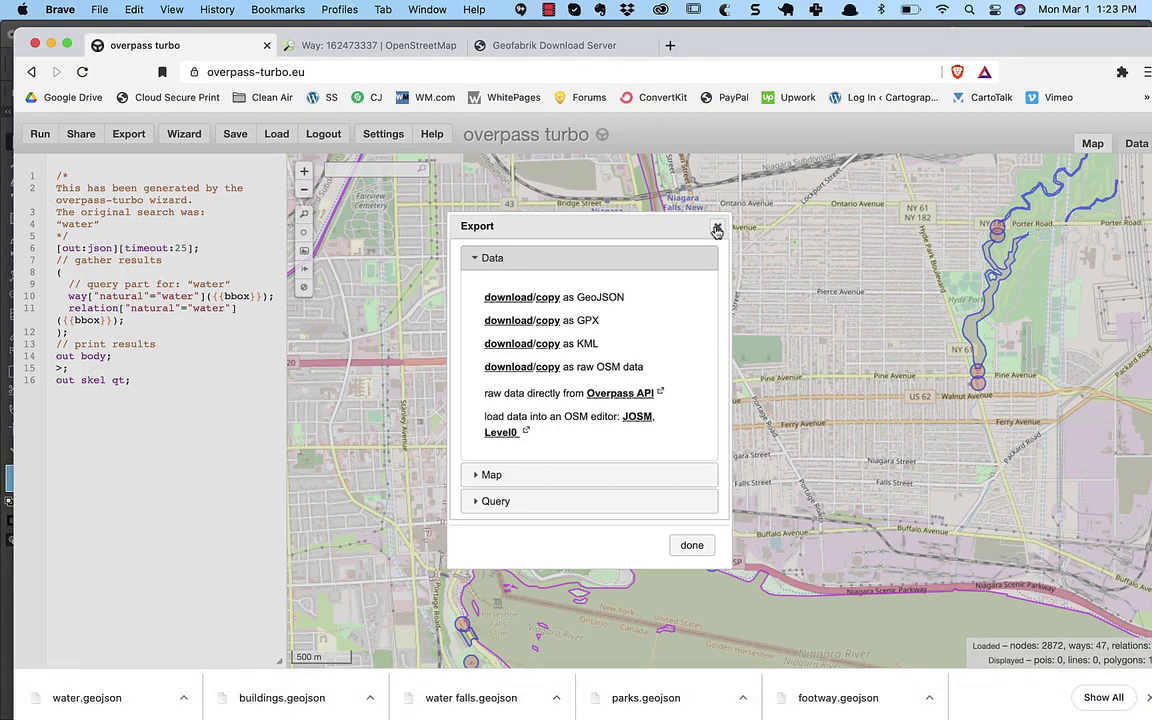
click(692, 544)
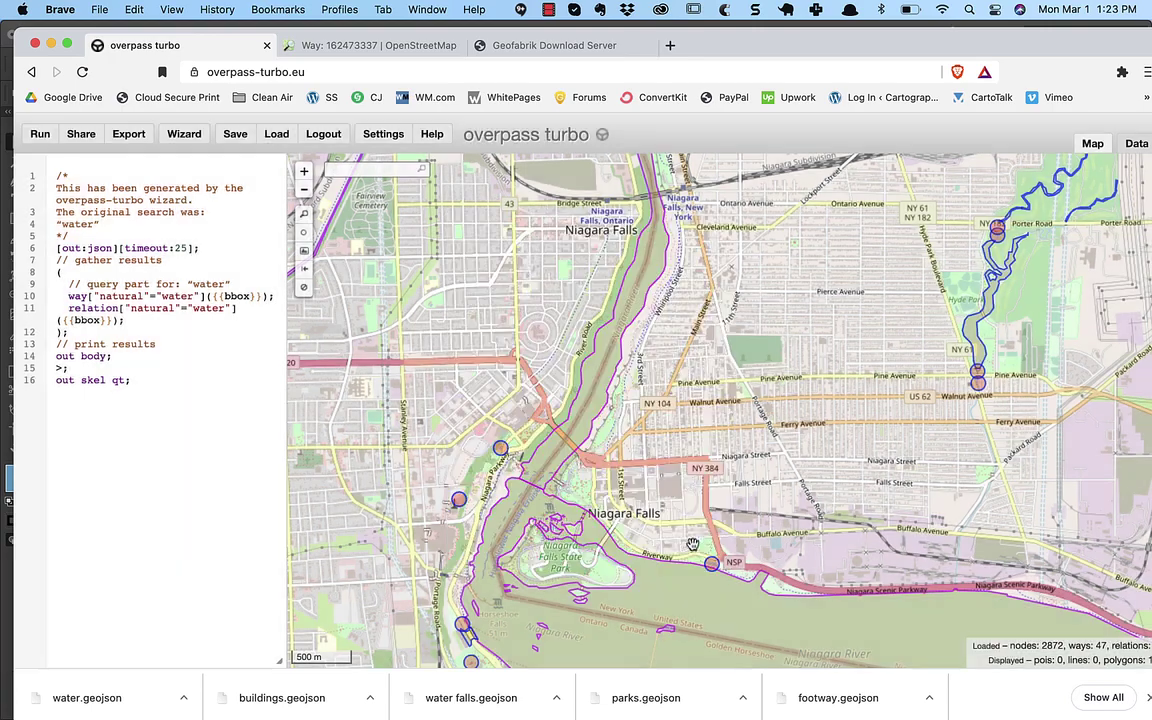
click(184, 134)
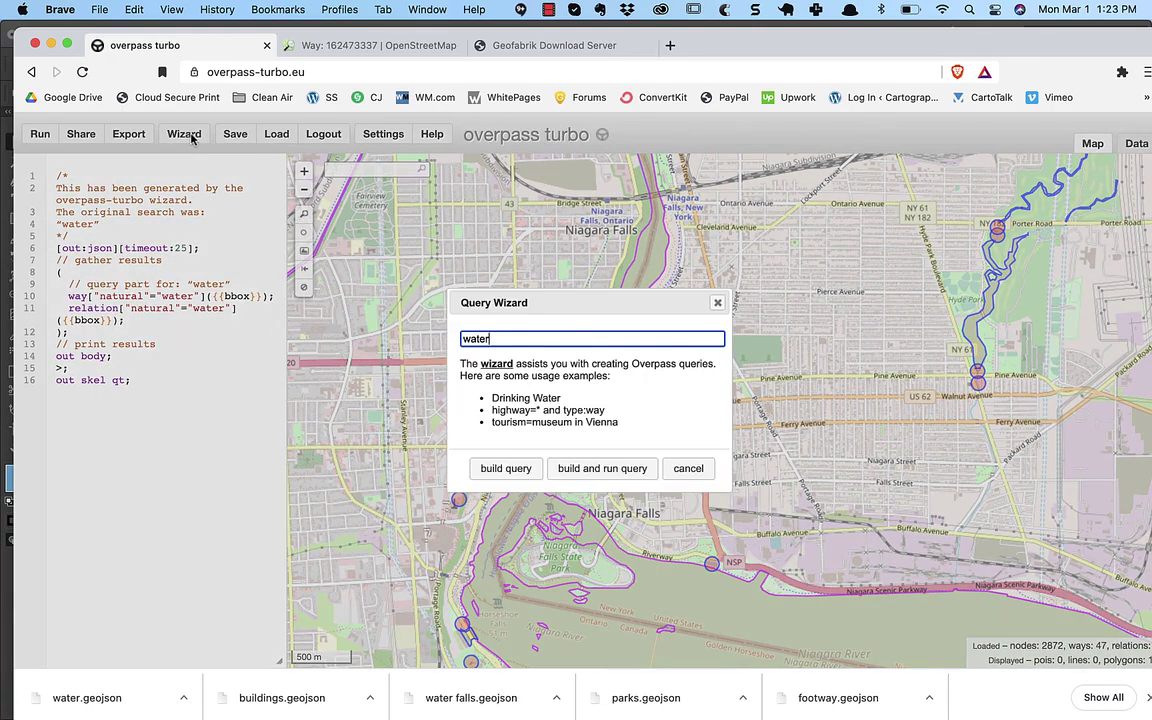
double_click(566, 340)
text(name = "Niagara Falls)
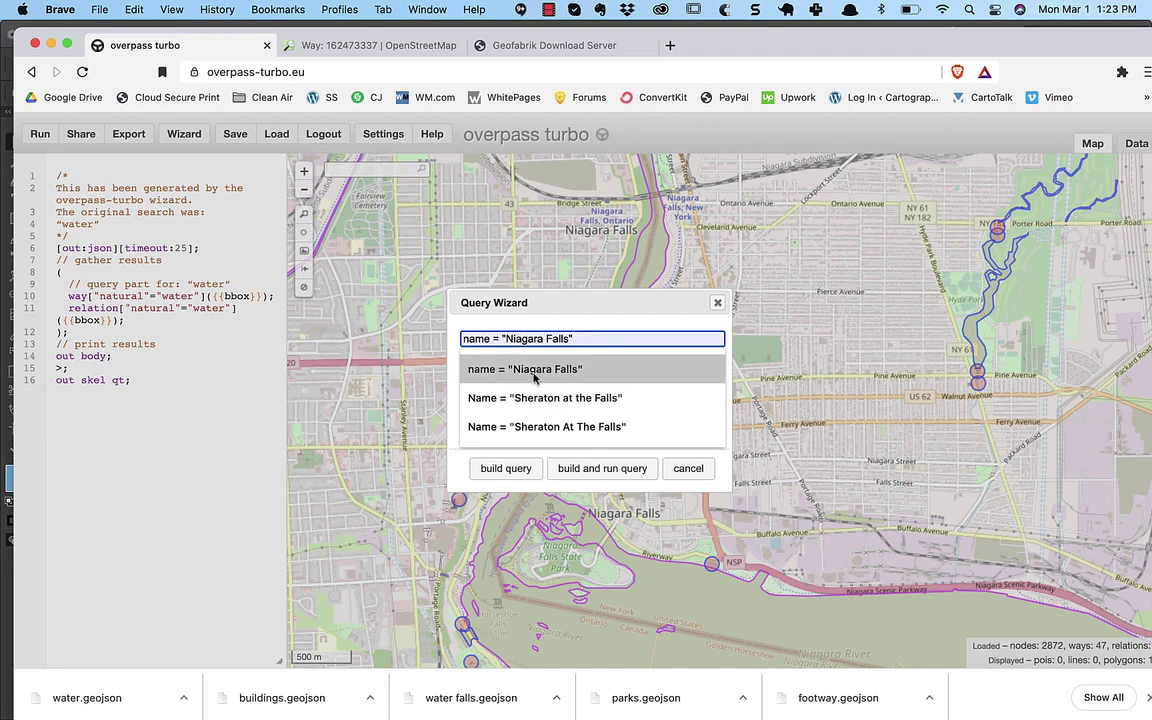
click(536, 370)
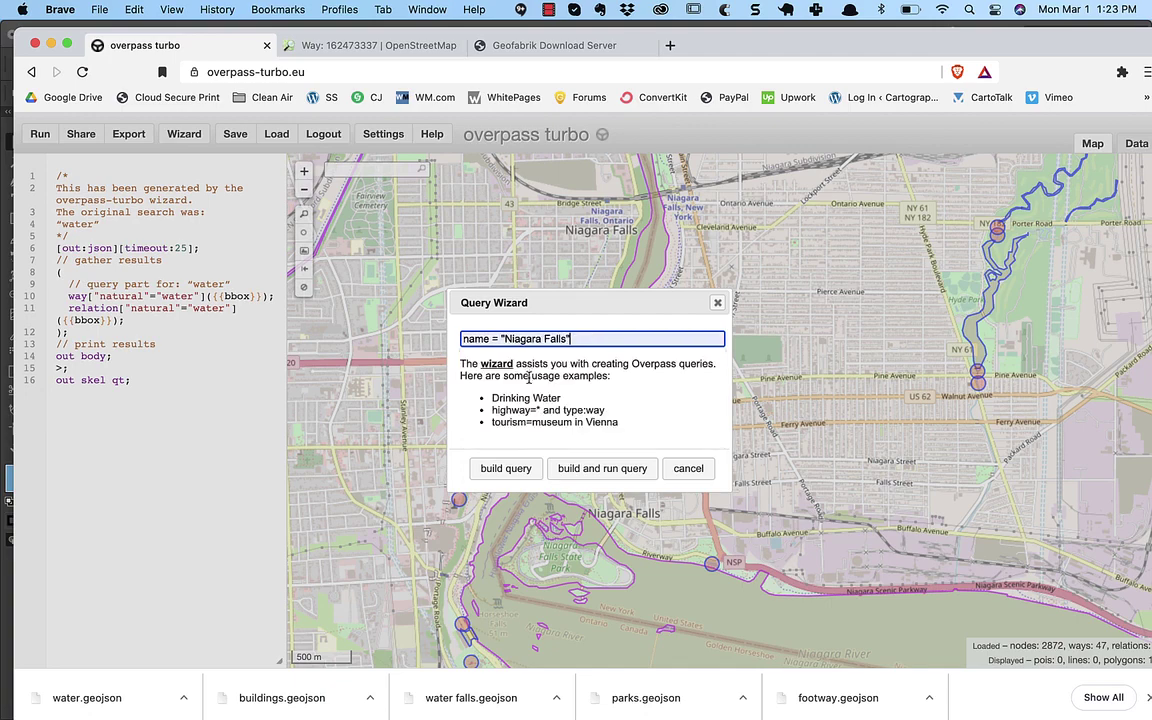
click(627, 474)
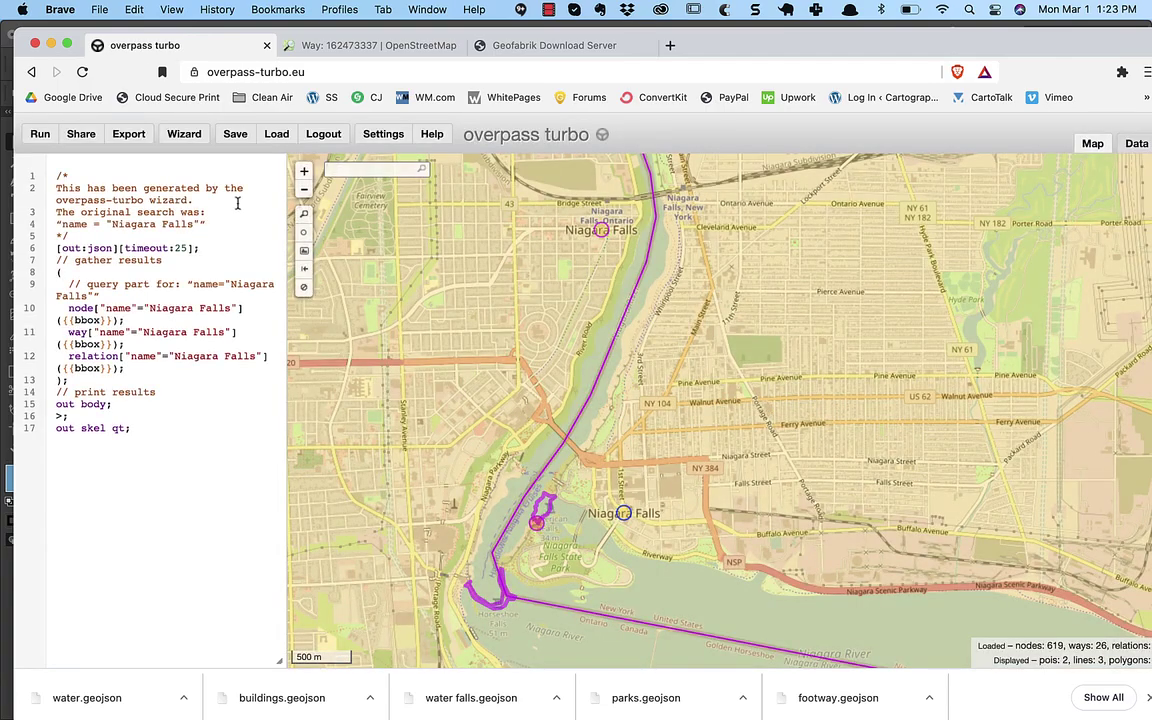
- Export the results as GeoJSON named Falls.geojson and pick that file for import
click(129, 134)
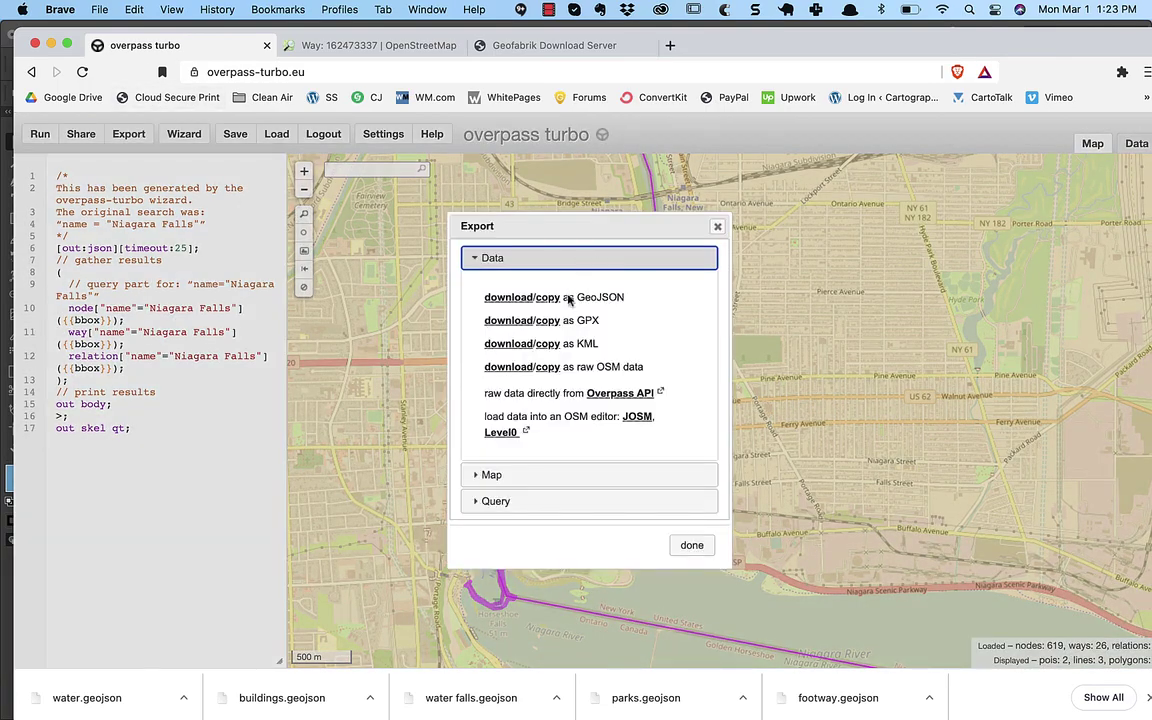
click(519, 298)
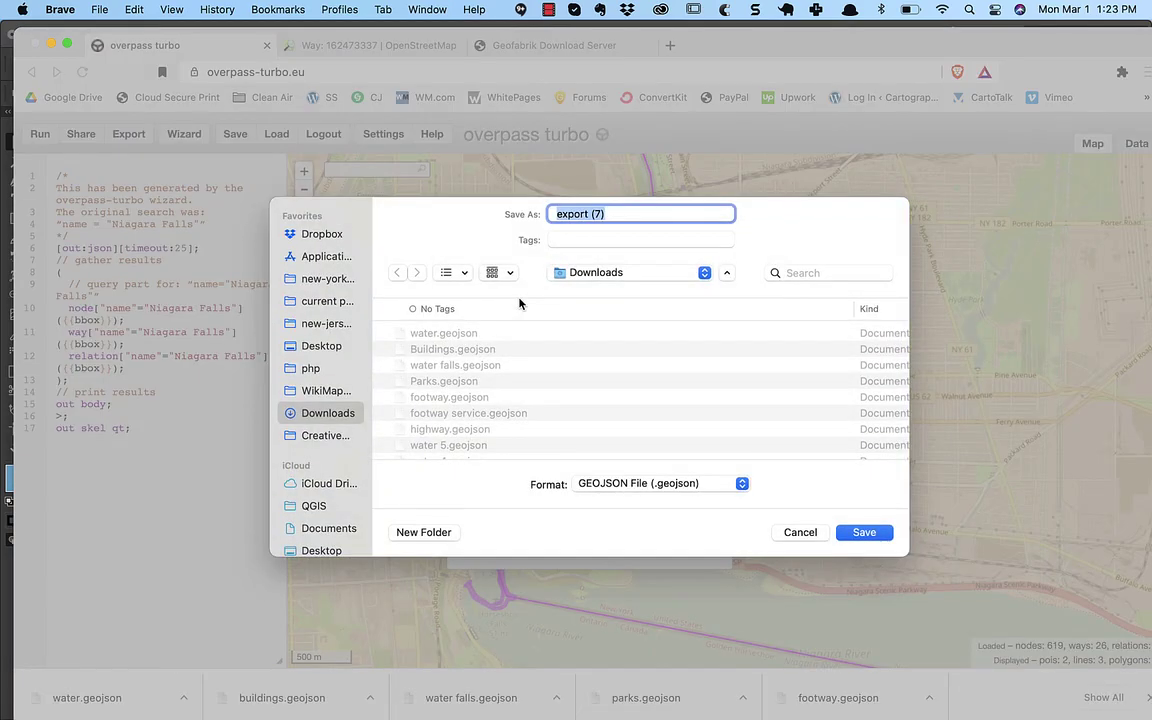
text(Falls)
click(864, 532)
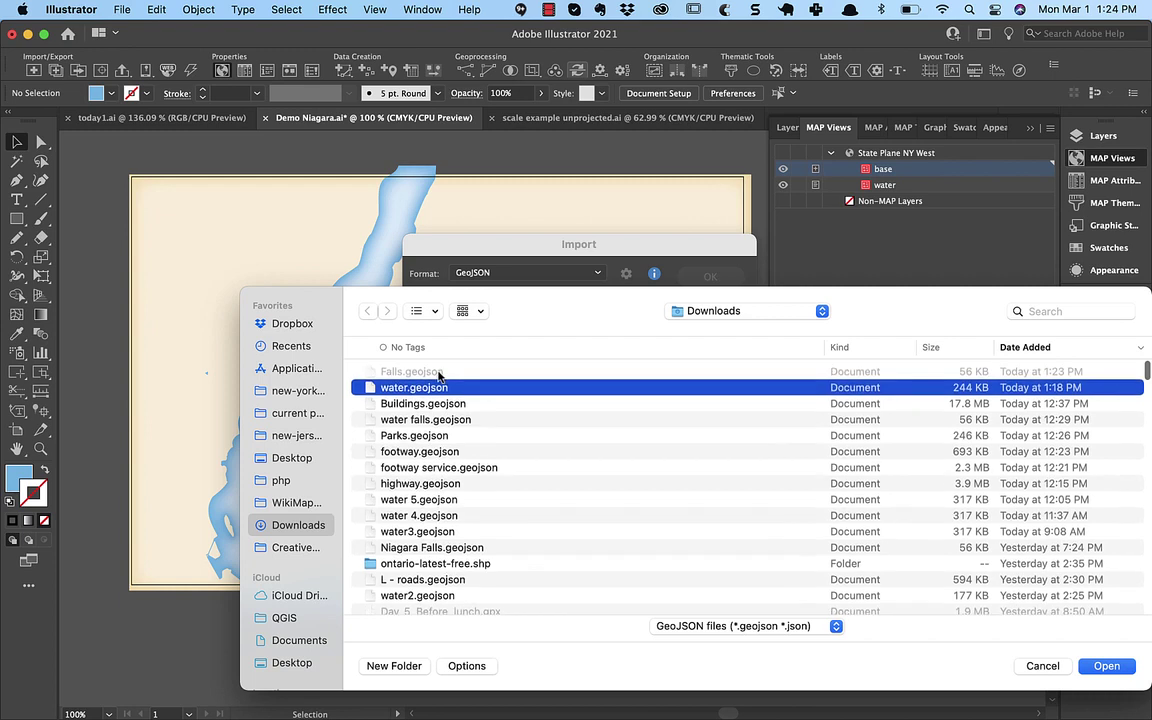
key(Up)
- Import Falls.geojson and move the Falls, Falls 1 and Falls 2 layers into State Plane NY West
click(1107, 667)
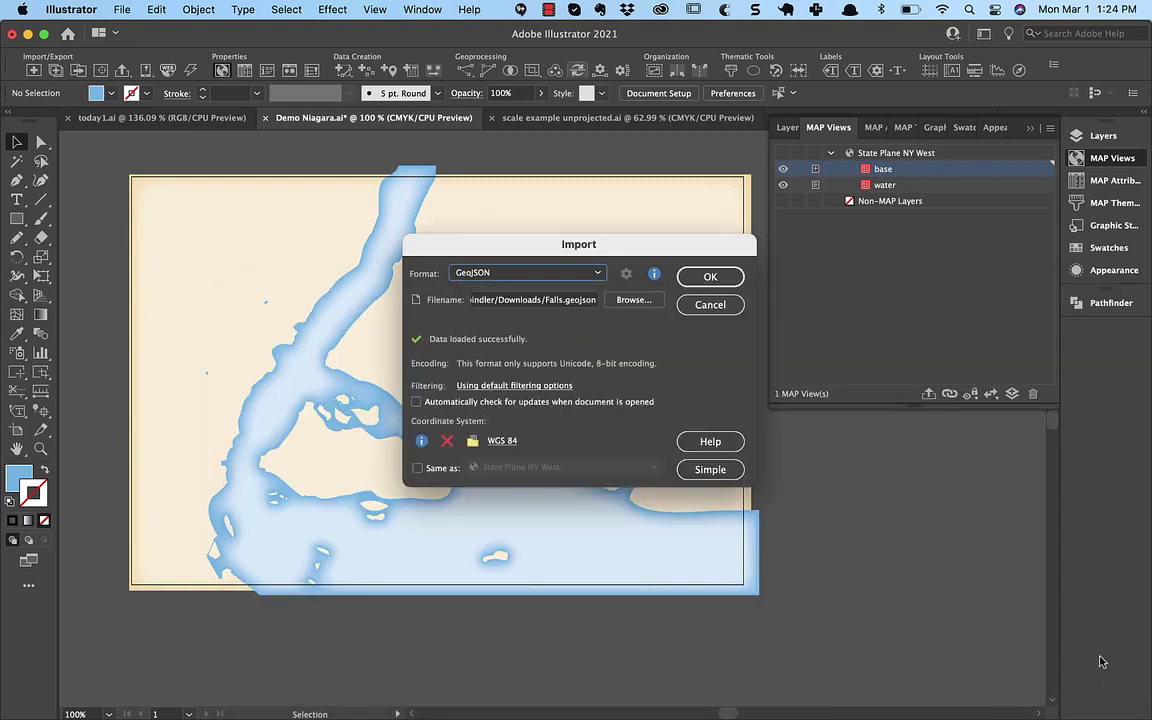
click(707, 275)
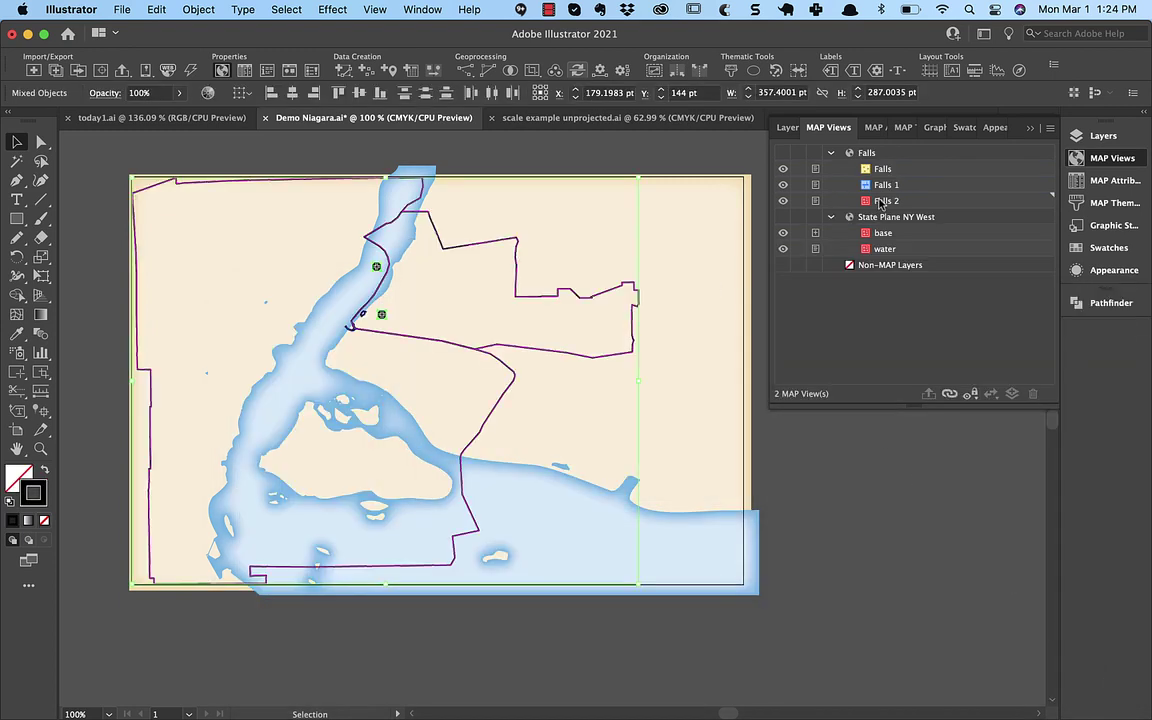
click(883, 168)
shift+click(881, 200)
drag(881, 200, 880, 219)
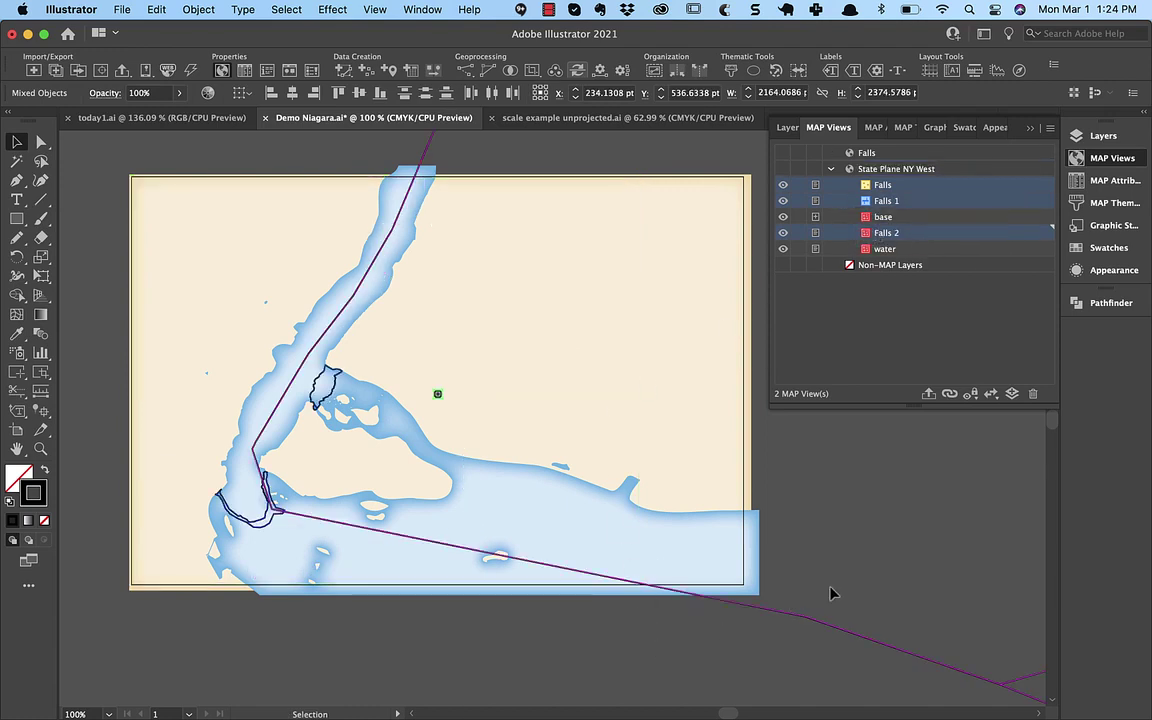
- Select the long line running down the river
click(815, 616)
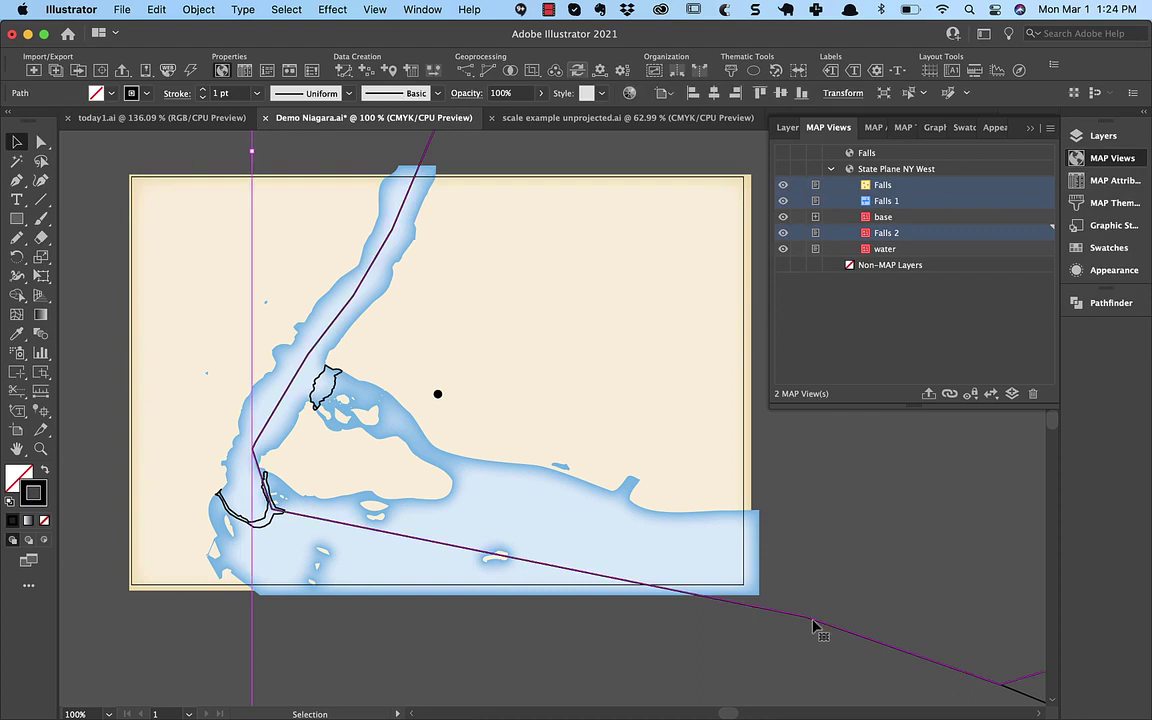
click(810, 615)
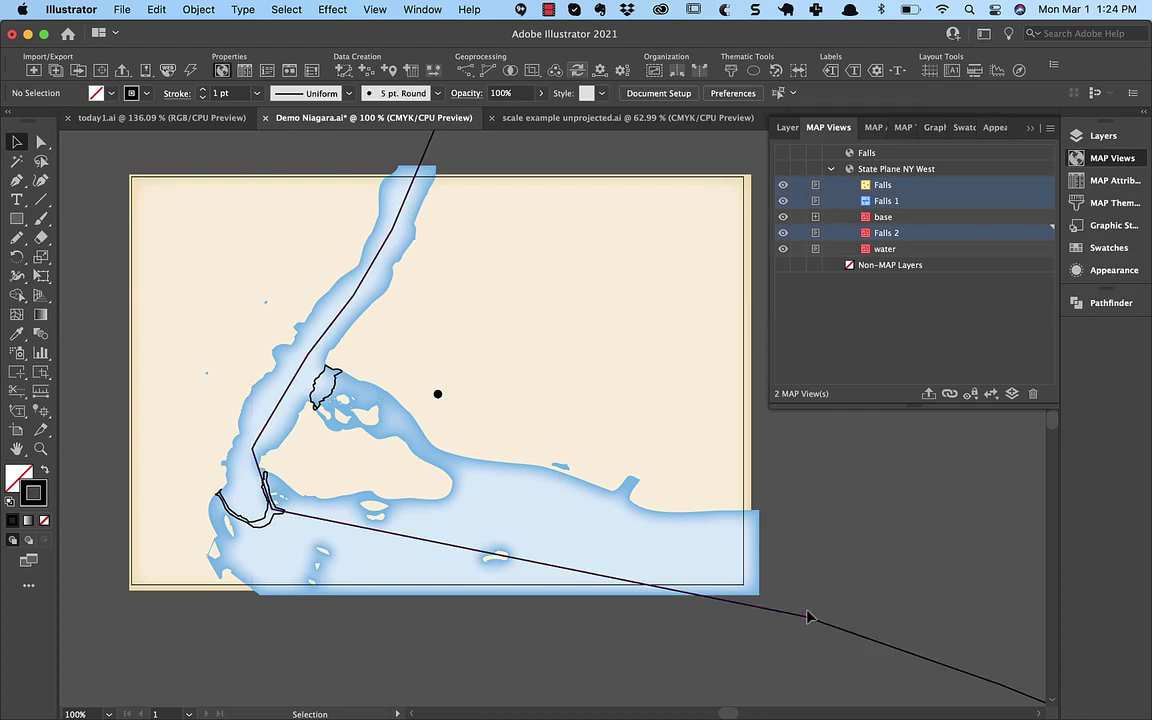
click(808, 621)
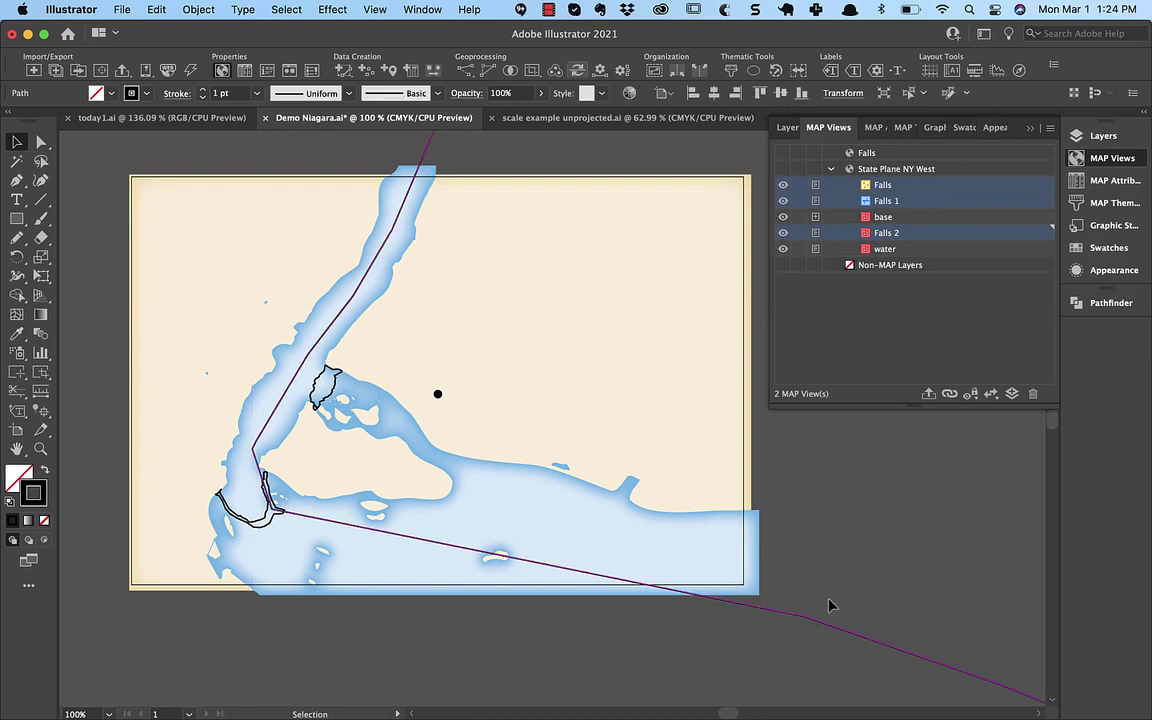
- Apply the Border – US Canada graphic style to the border line
click(878, 131)
click(930, 129)
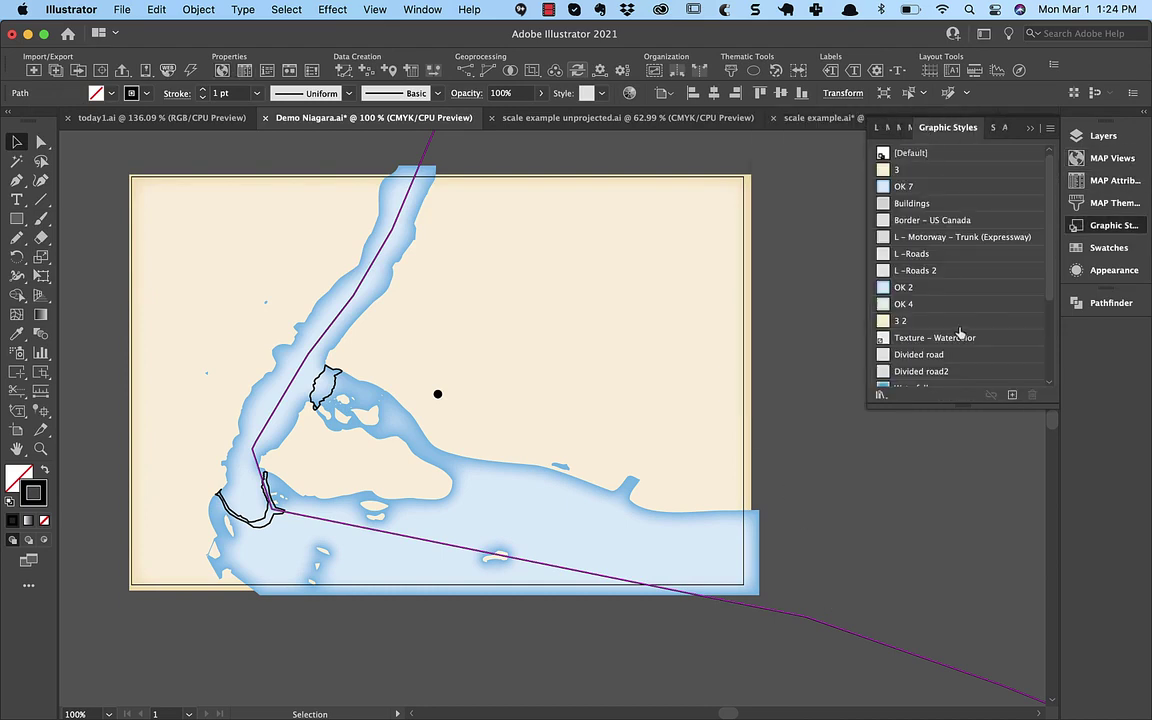
click(912, 221)
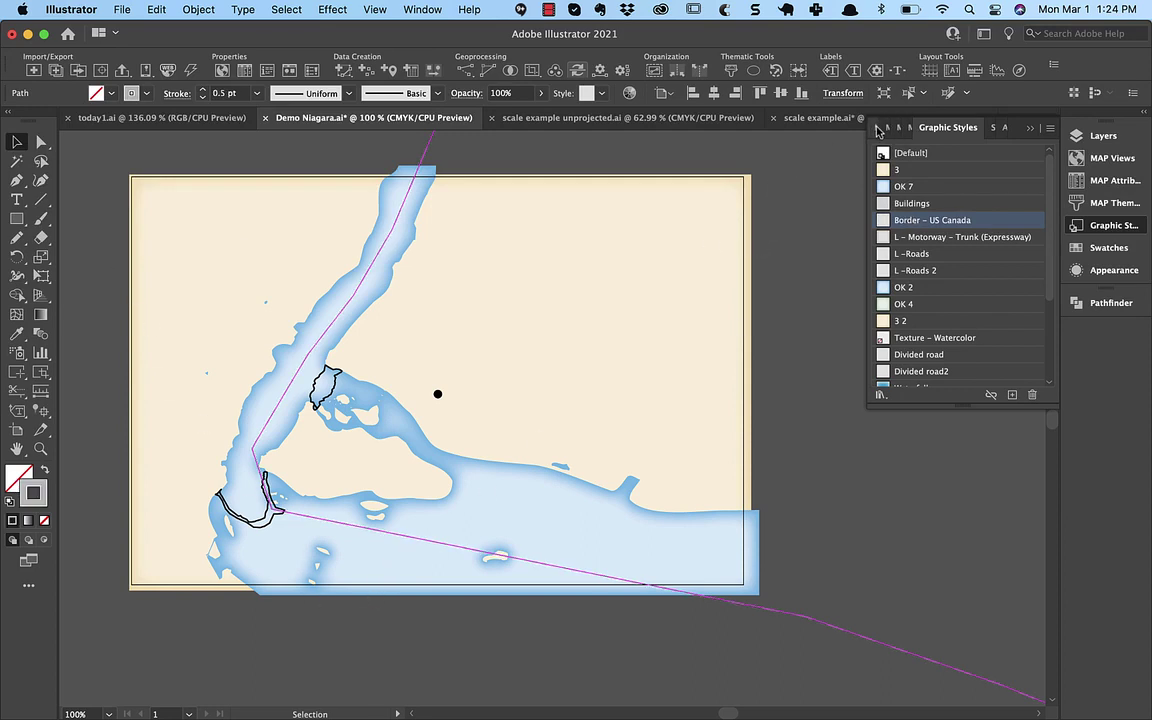
- Rename the Falls 2 layer to L – Border US Canada
click(878, 129)
drag(866, 167, 805, 165)
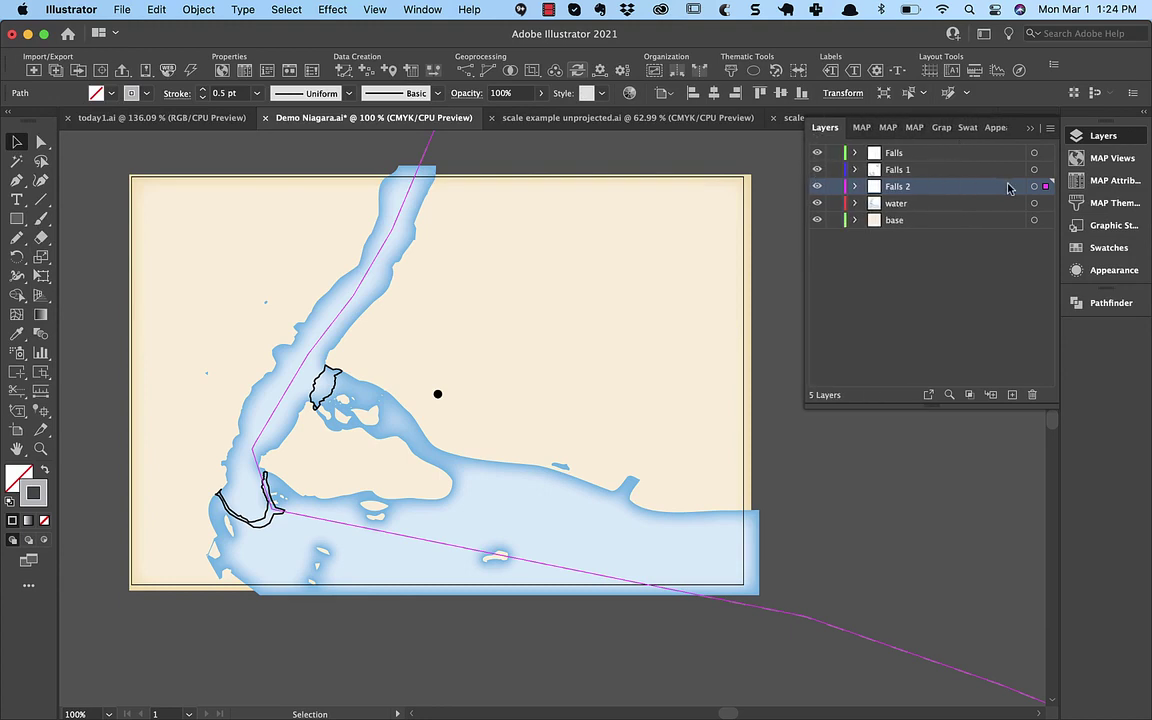
double_click(926, 190)
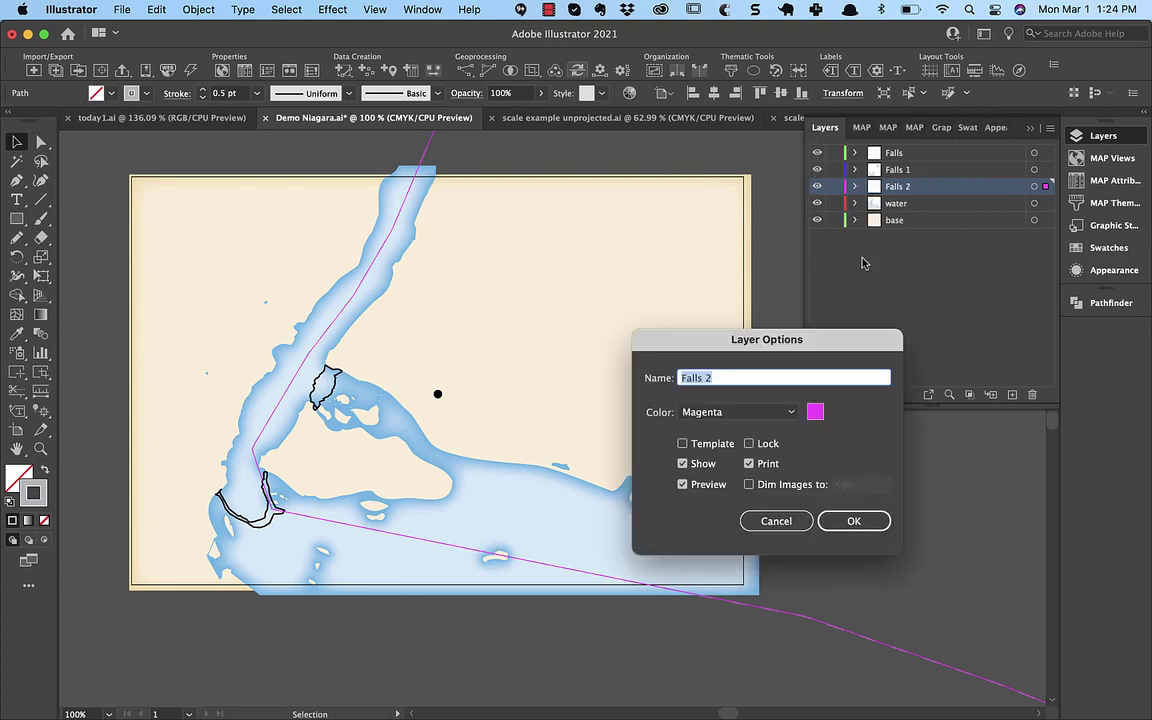
text(L – Border US Canada)
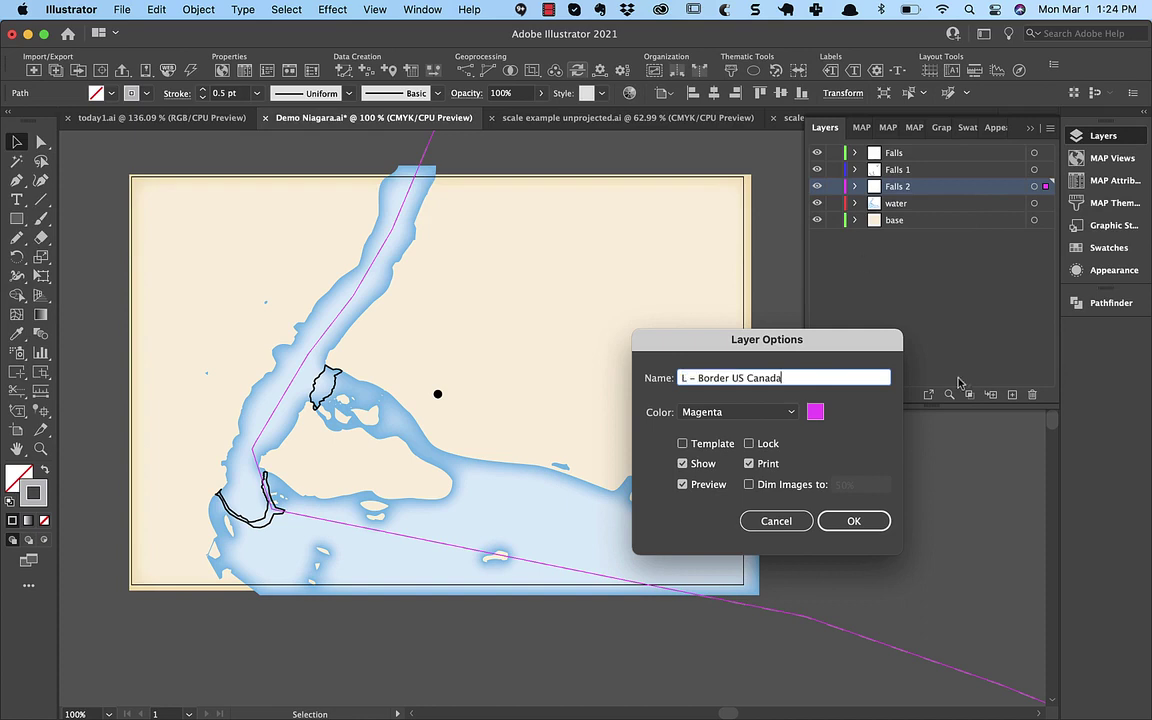
click(862, 521)
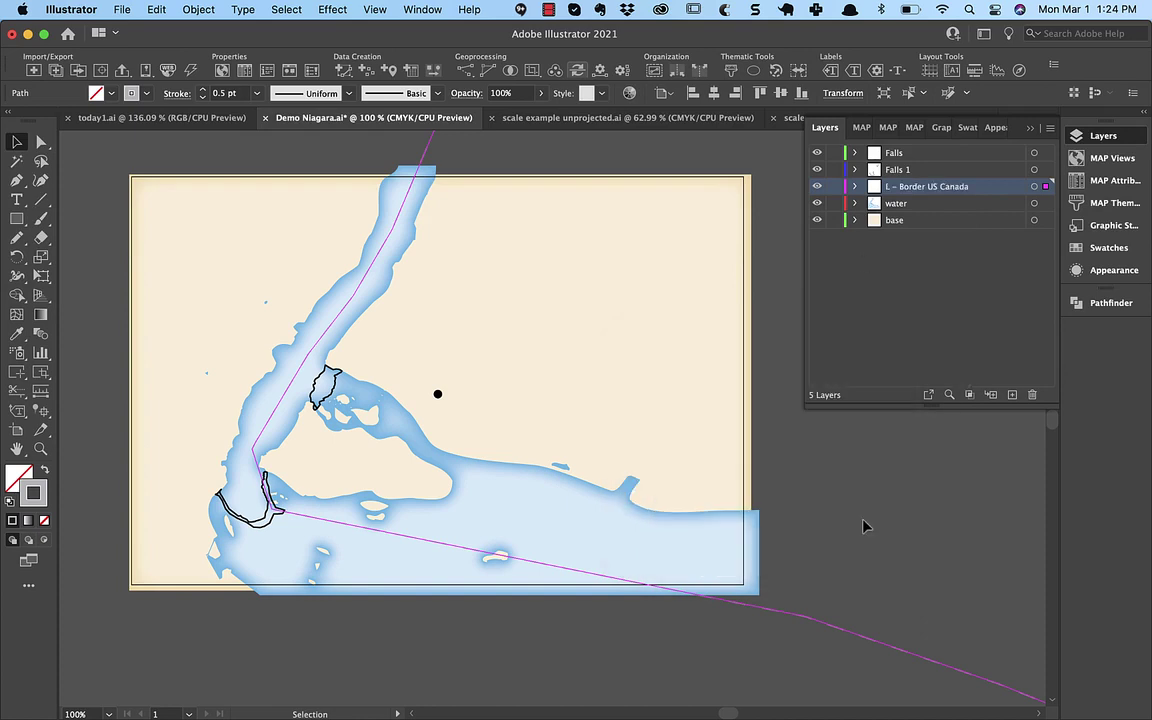
- Rename the Falls 1 layer, which holds the waterfall outlines, to Waterfalls
click(851, 538)
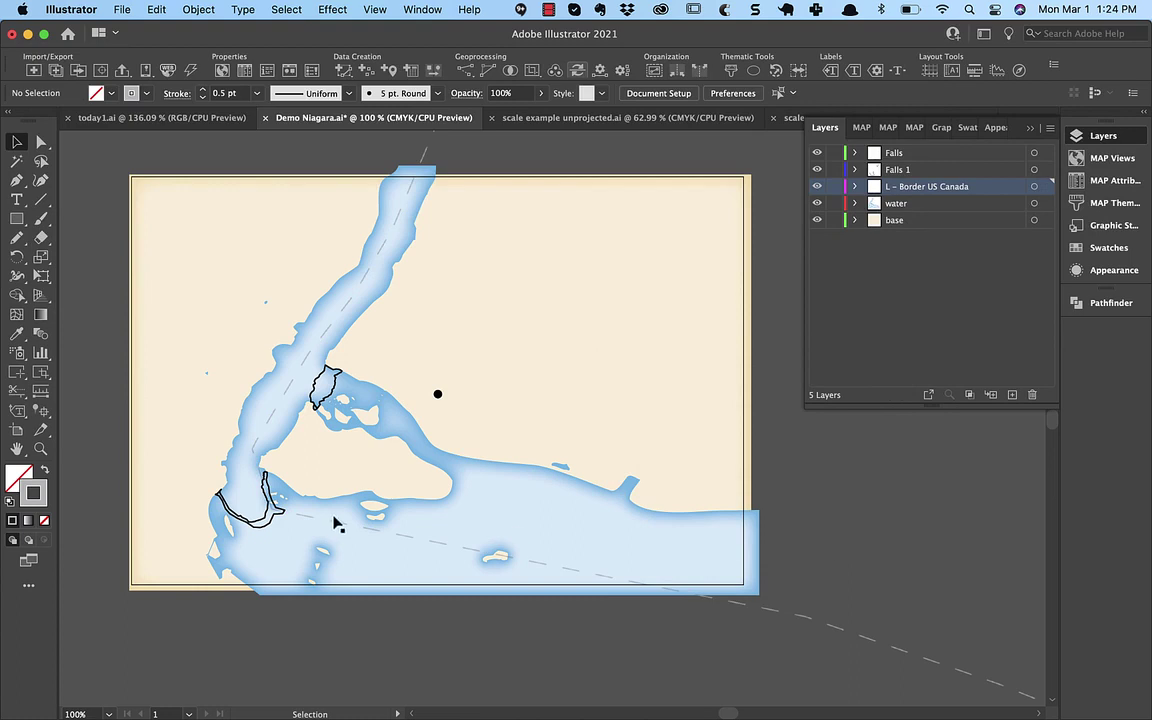
click(258, 529)
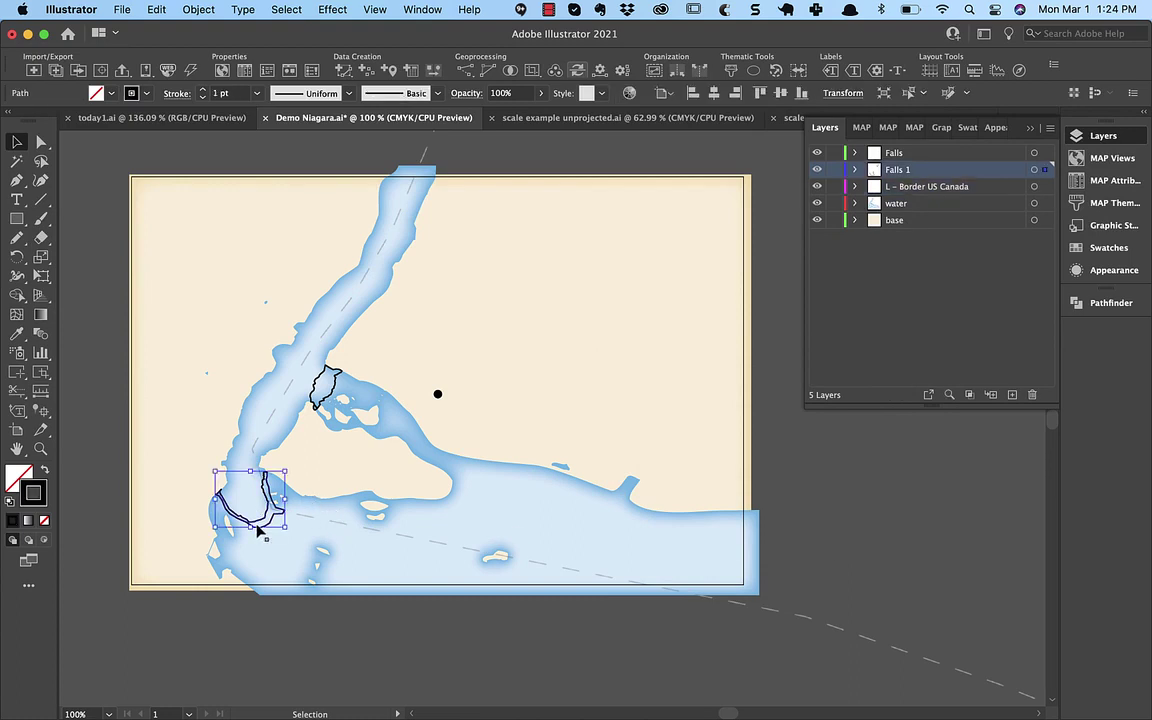
double_click(898, 171)
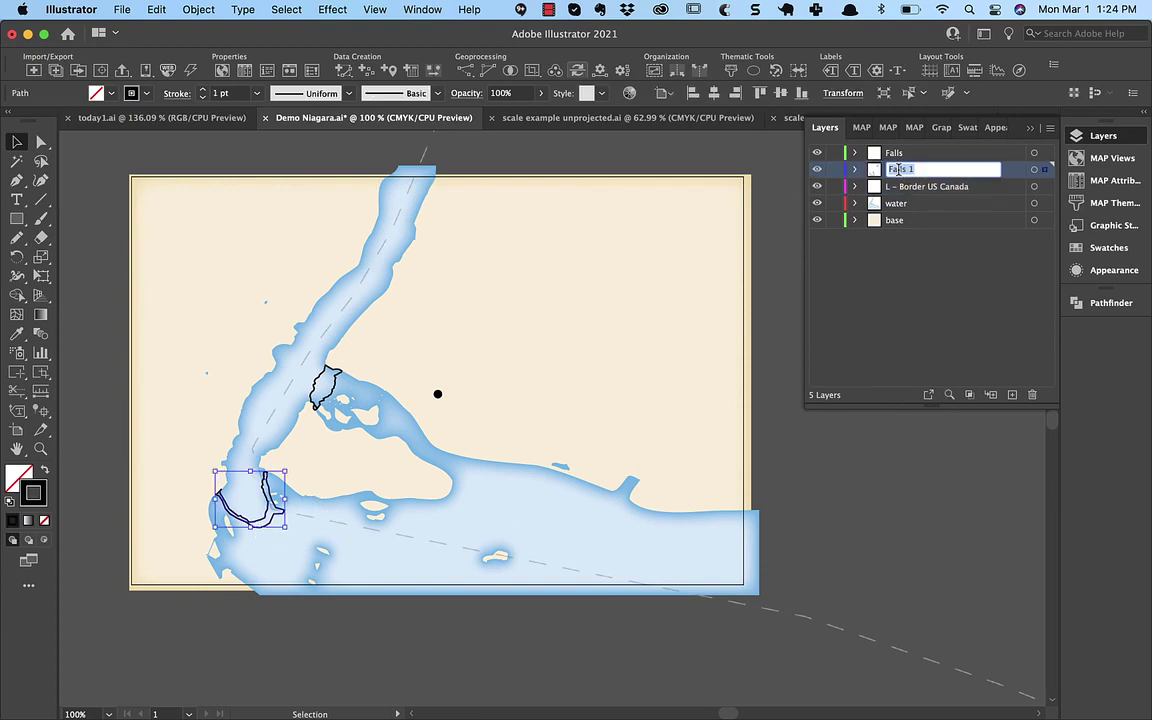
text(Waterfalls)
key(Return)
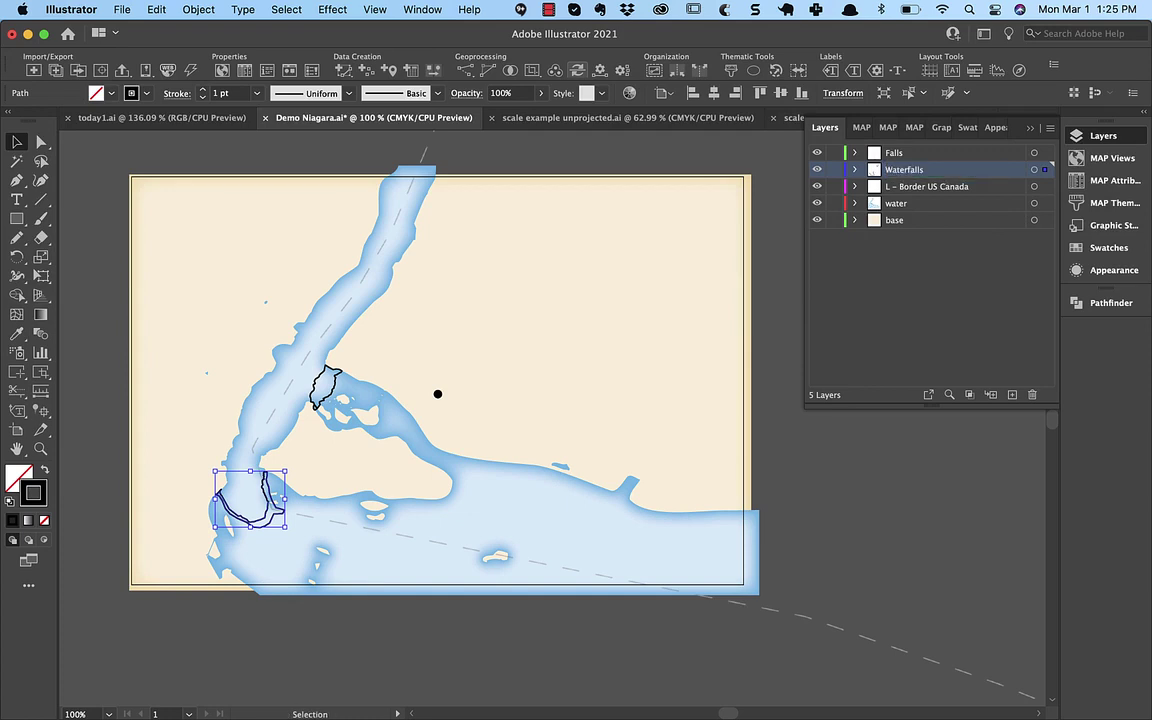
- Lock all layers except Waterfalls and delete the leftover Falls layer with its artwork
alt+click(835, 172)
click(912, 152)
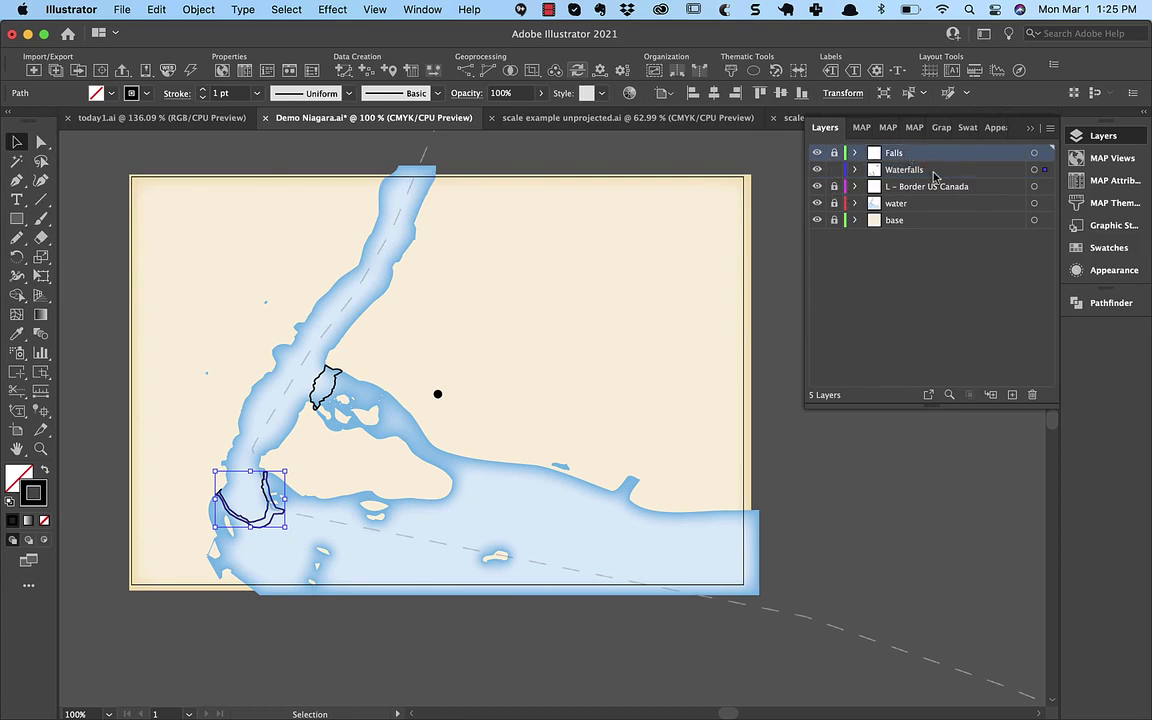
click(1032, 394)
click(700, 401)
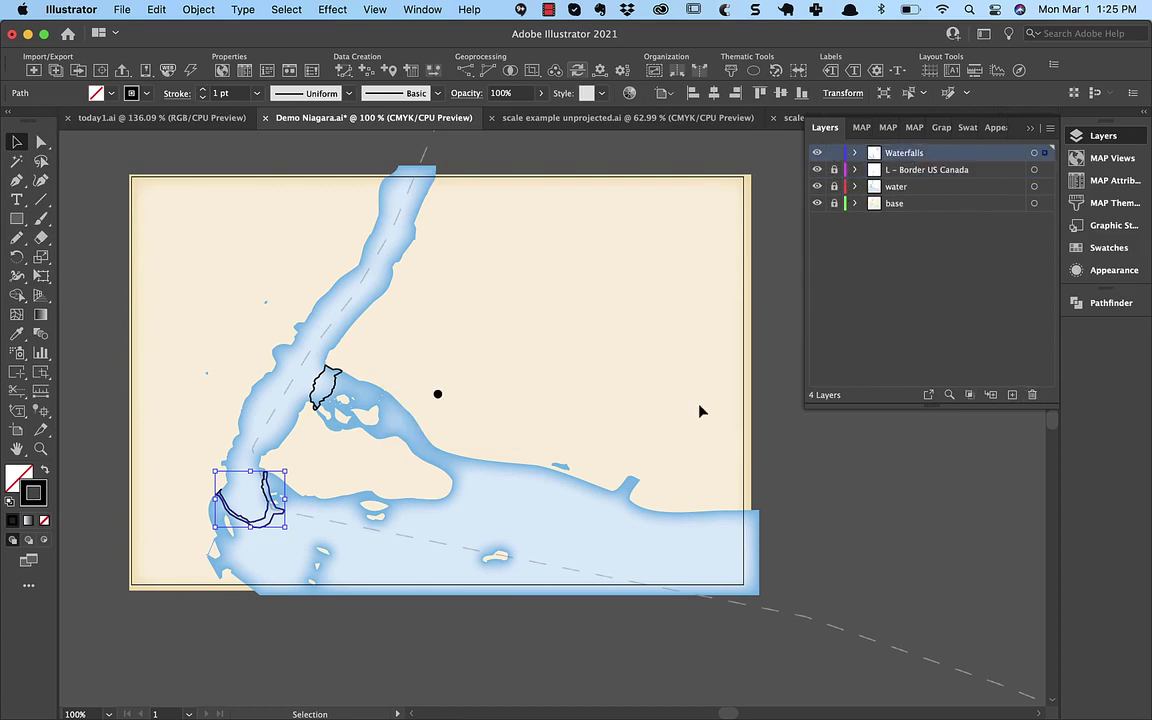
- Rename the Waterfalls layer to A – Waterfalls and select both waterfall outlines
double_click(896, 155)
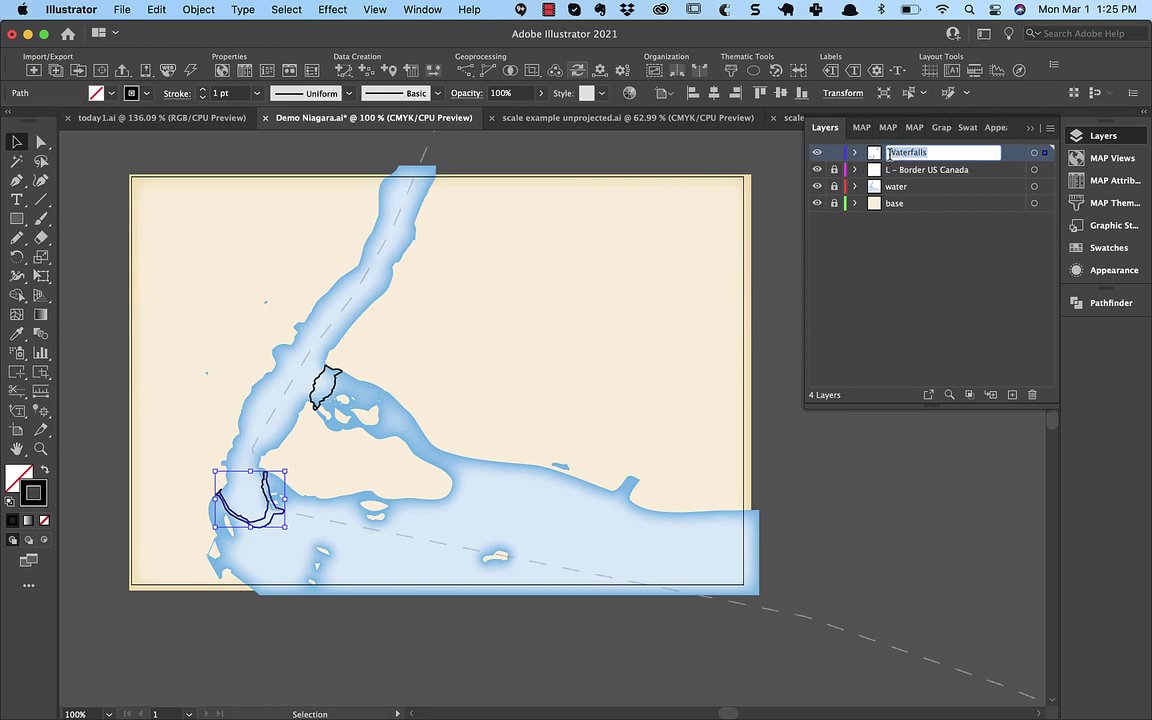
click(889, 155)
text(A –)
key(super+a)
key(Return)
key(super+a)
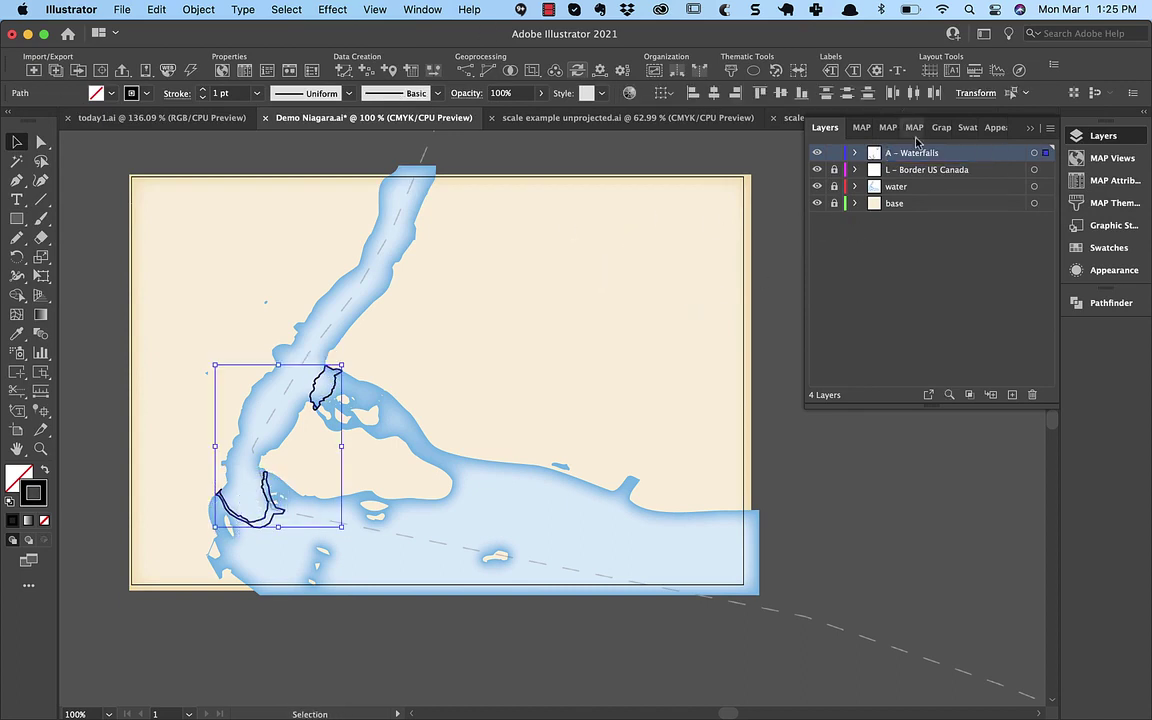
- Give both waterfall outlines the Waterfall area graphic style, then deselect them
click(941, 128)
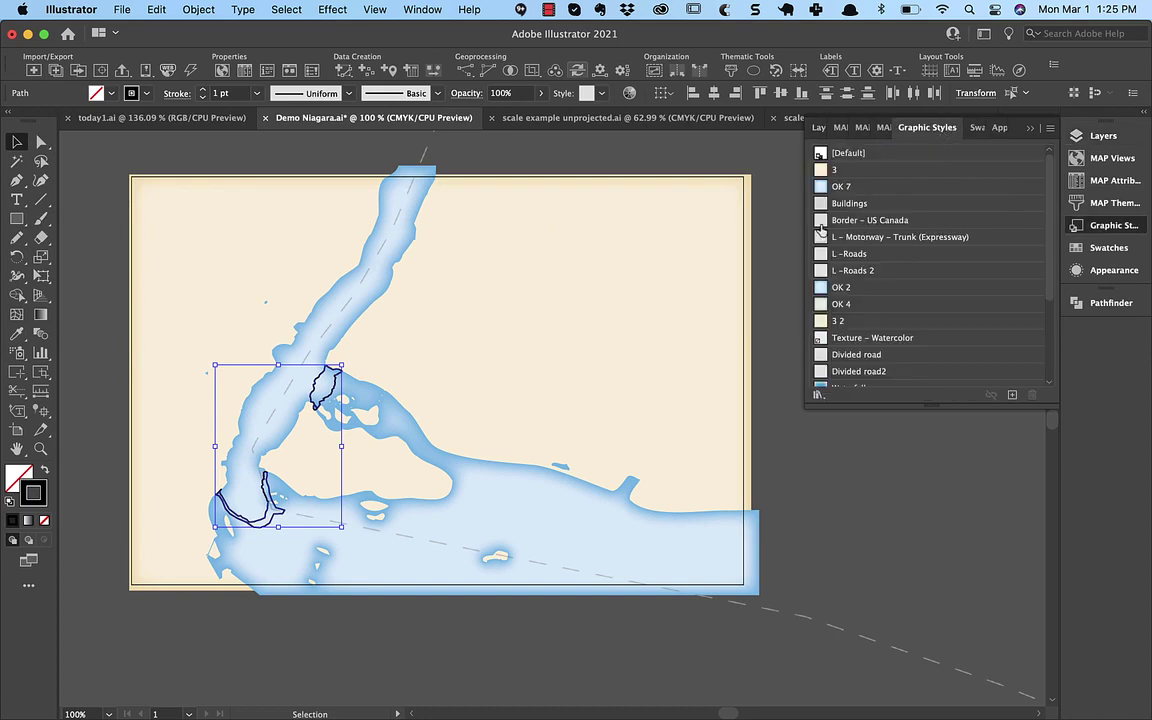
scroll(900, 270, down, 3)
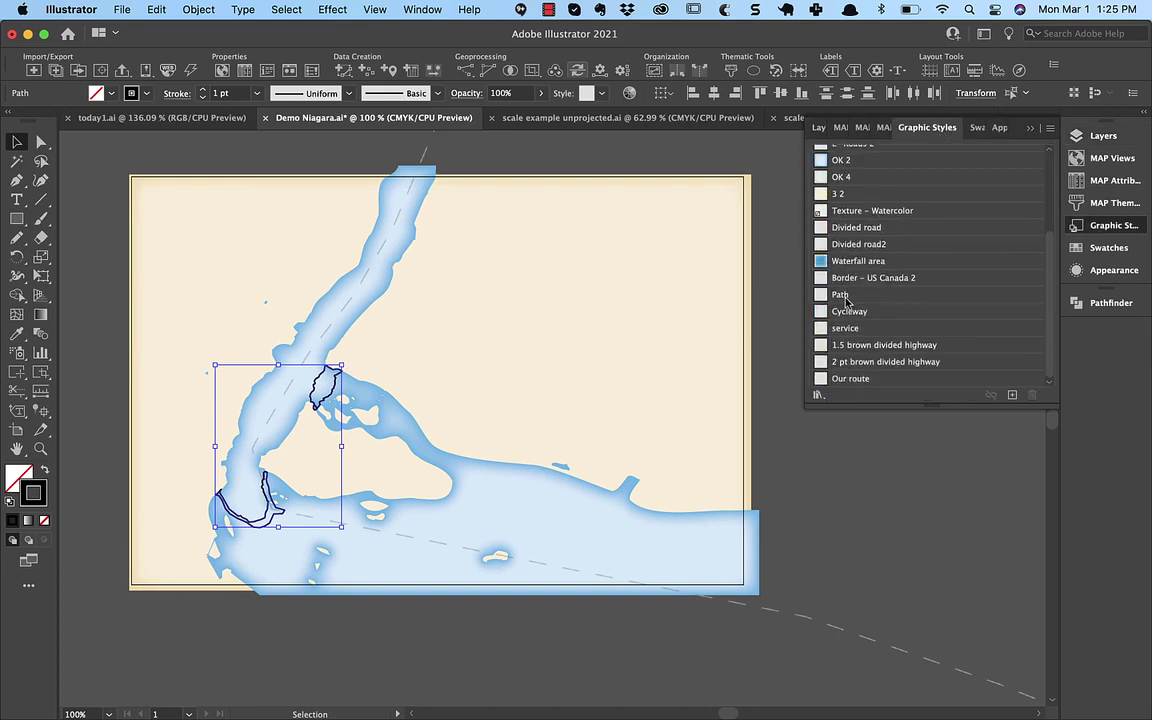
click(858, 261)
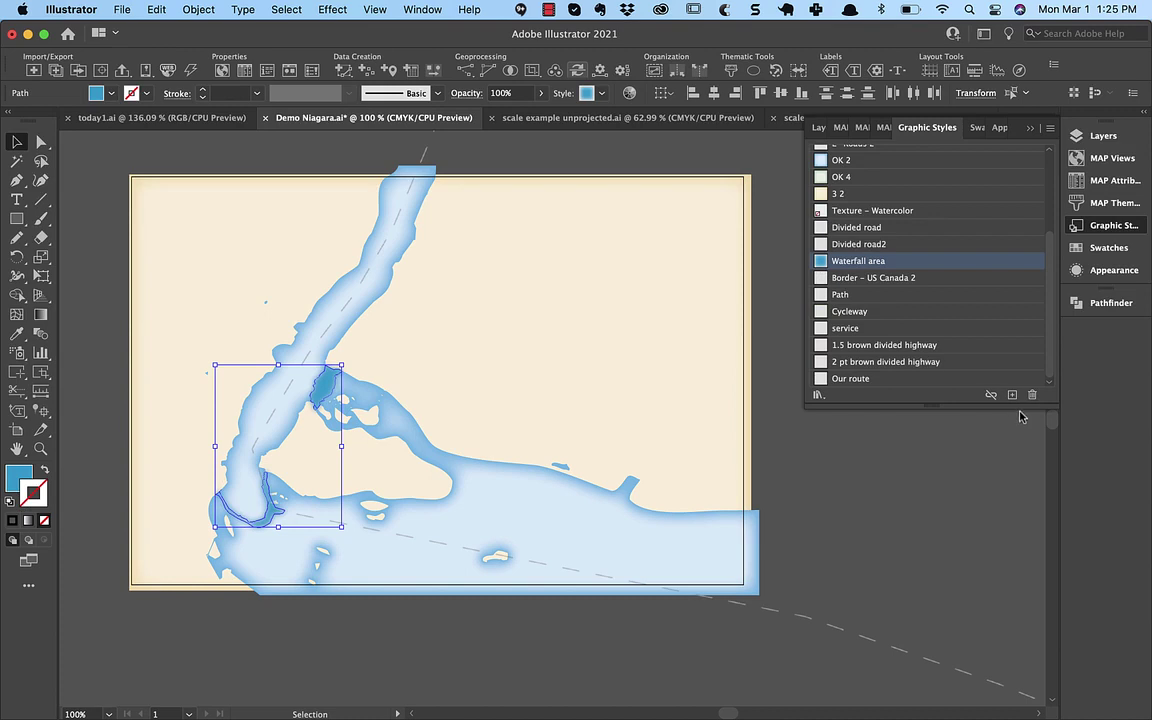
key(super+shift+a)
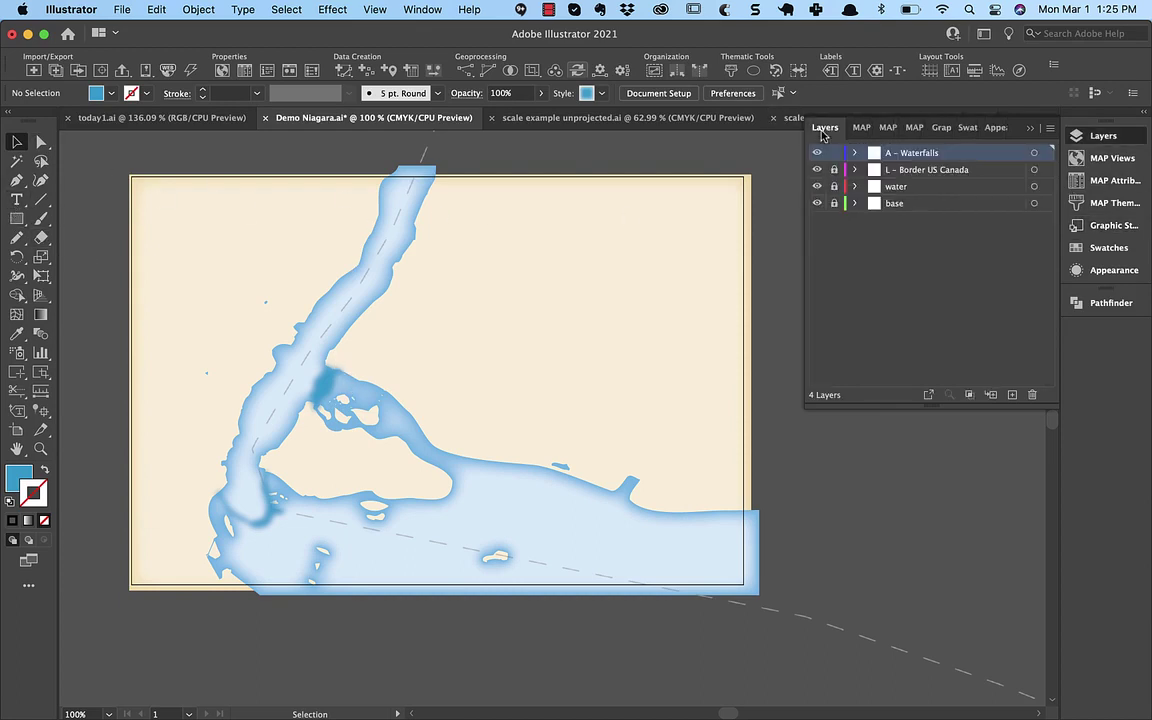
- Create a new top layer named A – White water
click(1050, 130)
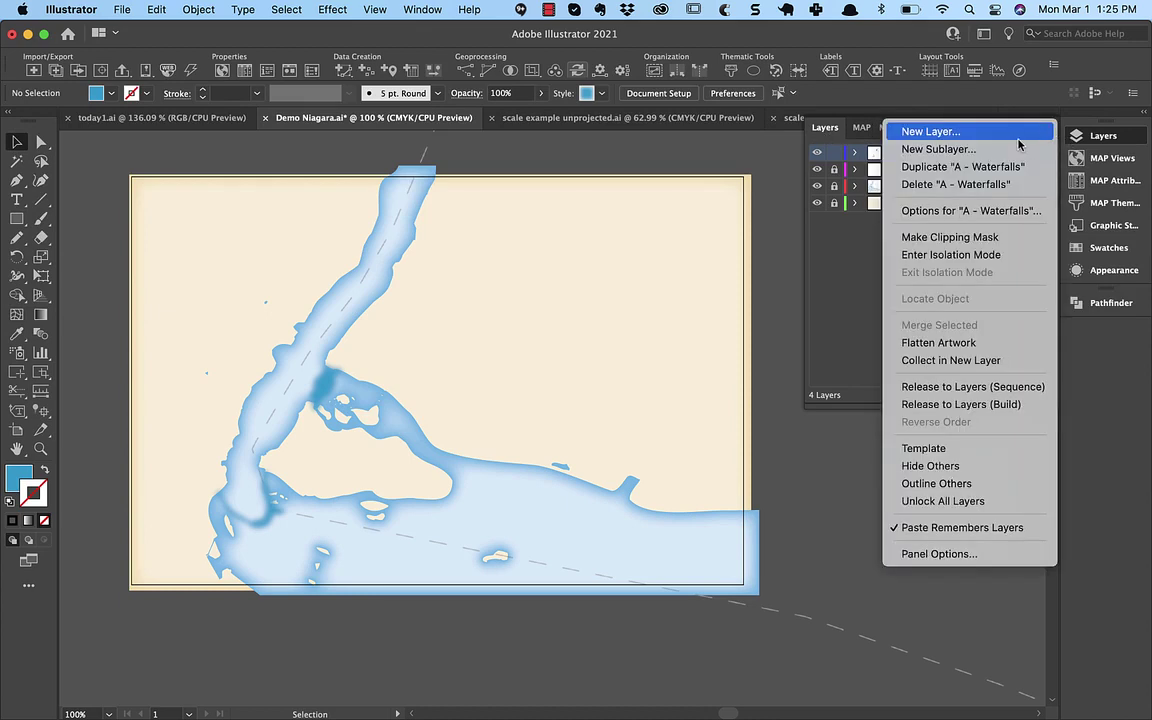
click(1019, 145)
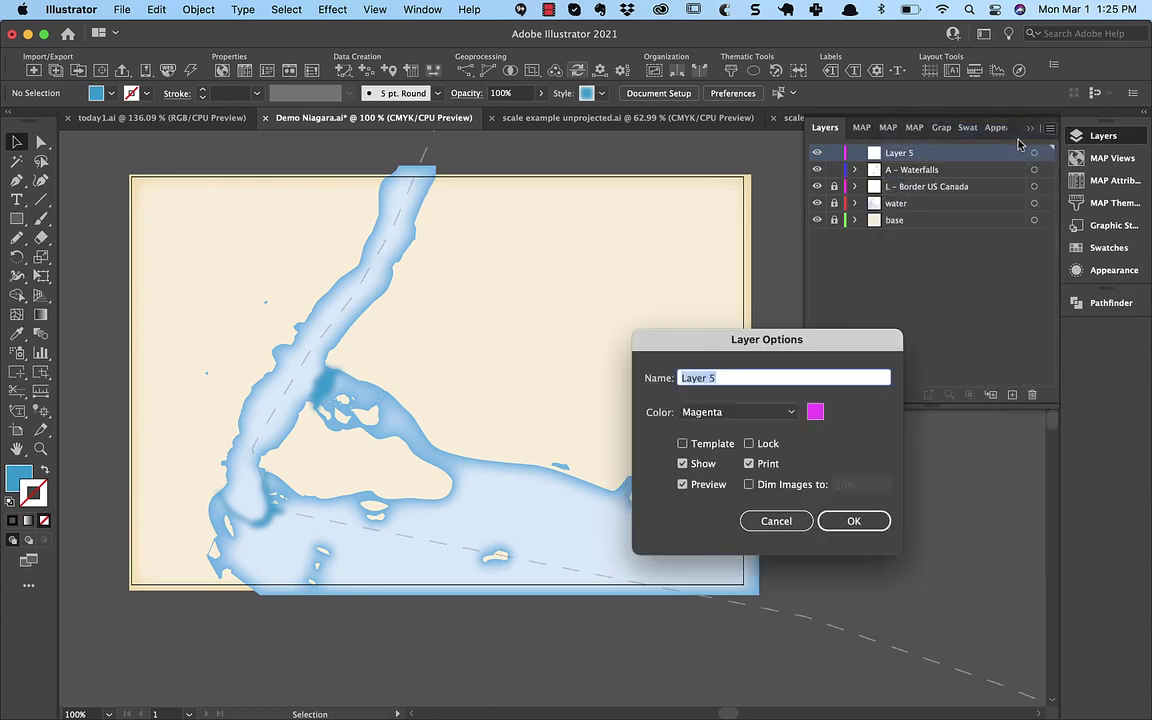
text(A - White water)
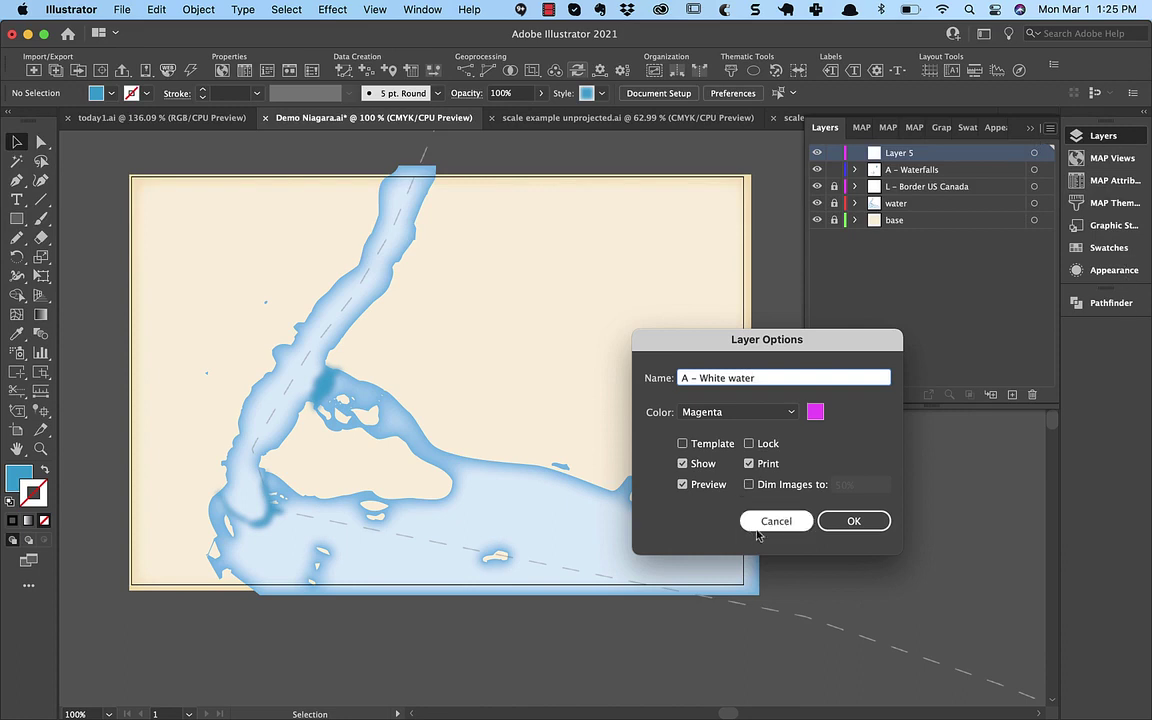
click(884, 520)
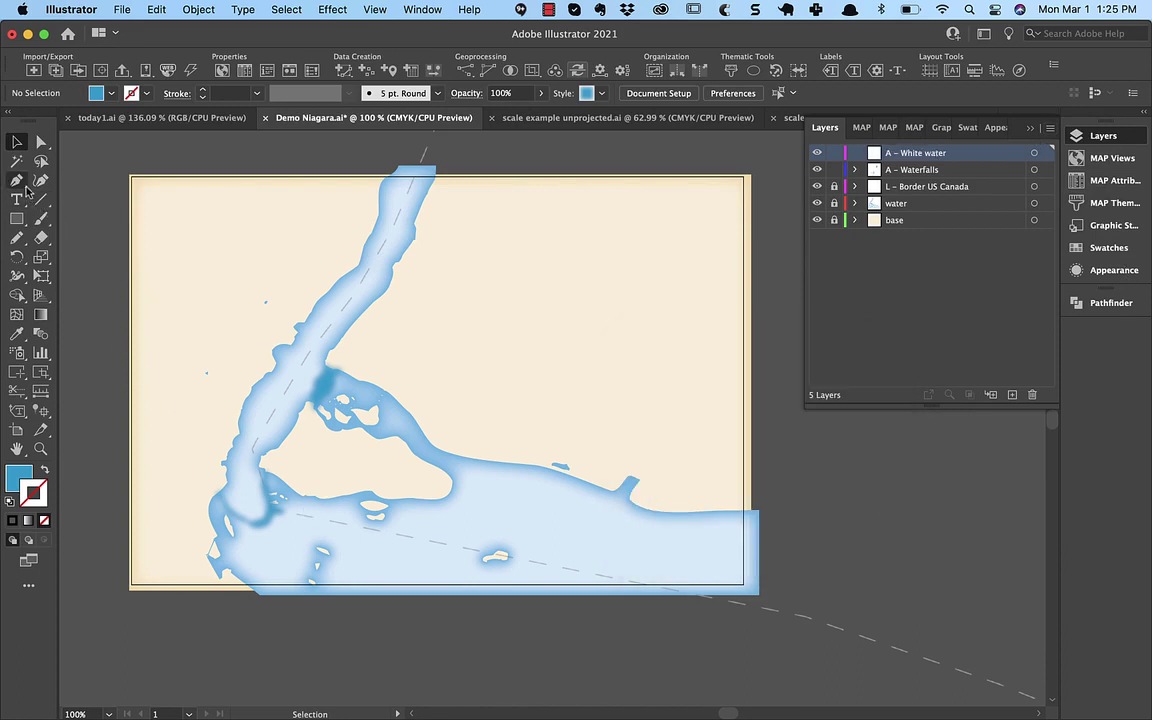
- Lock A – Waterfalls and pencil-draw white shapes over the upper and lower-left waterfalls
key(n)
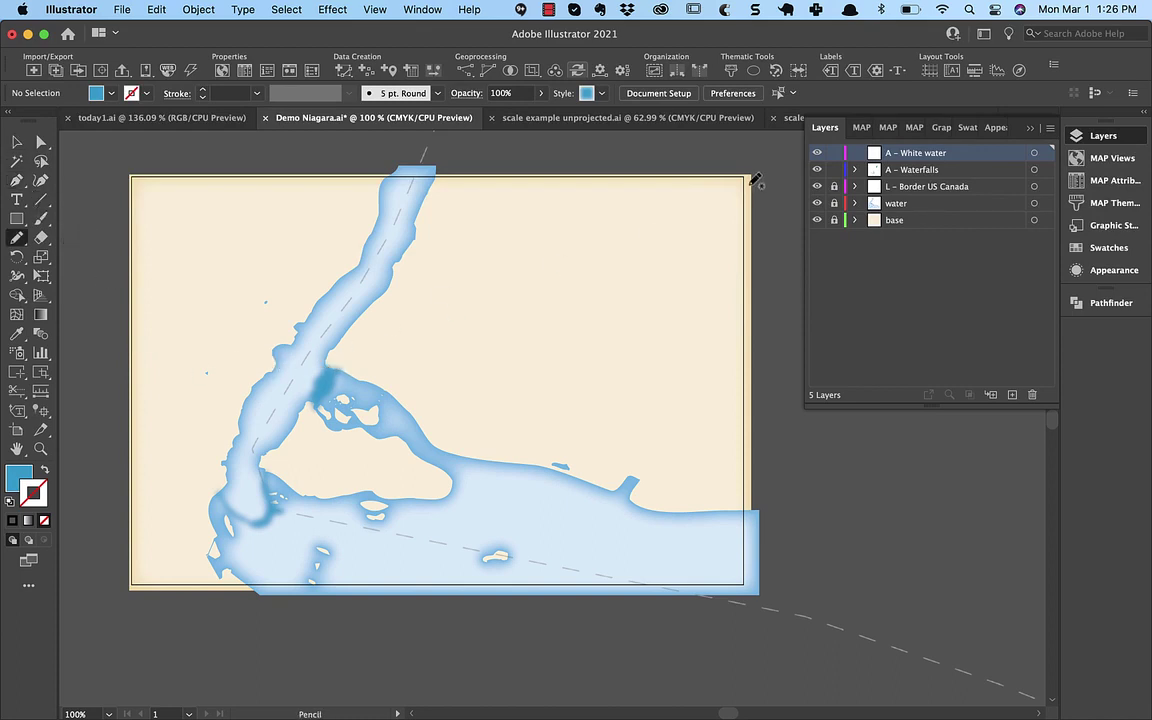
click(834, 170)
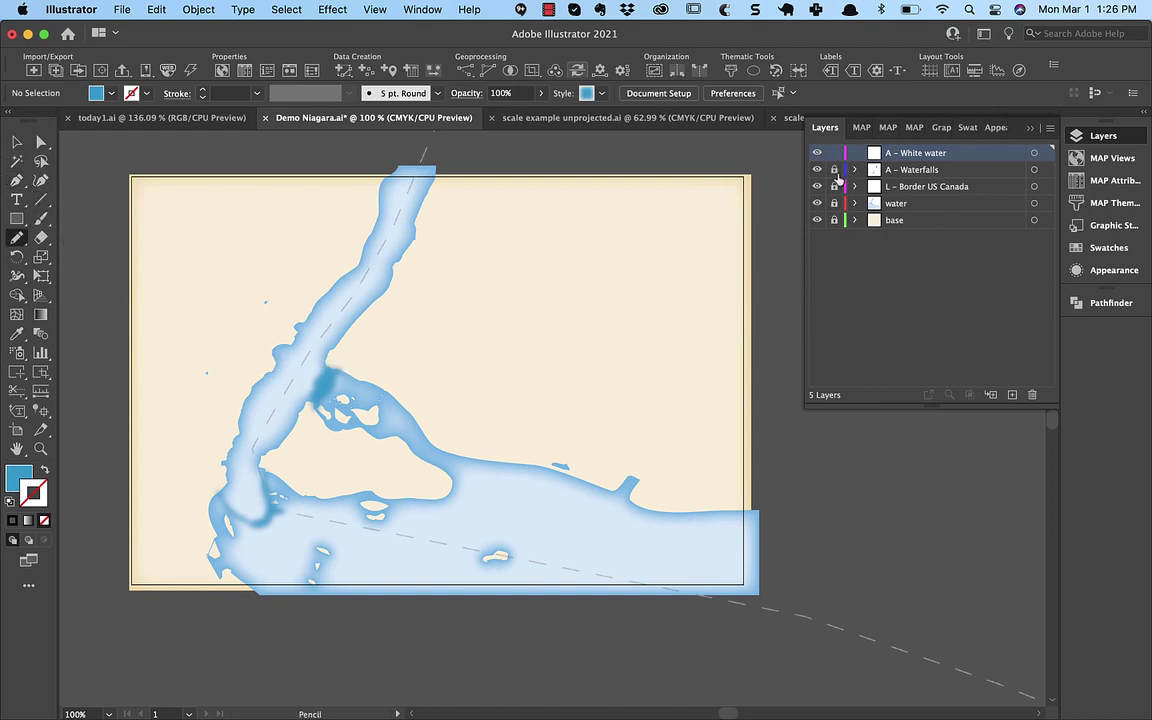
click(43, 472)
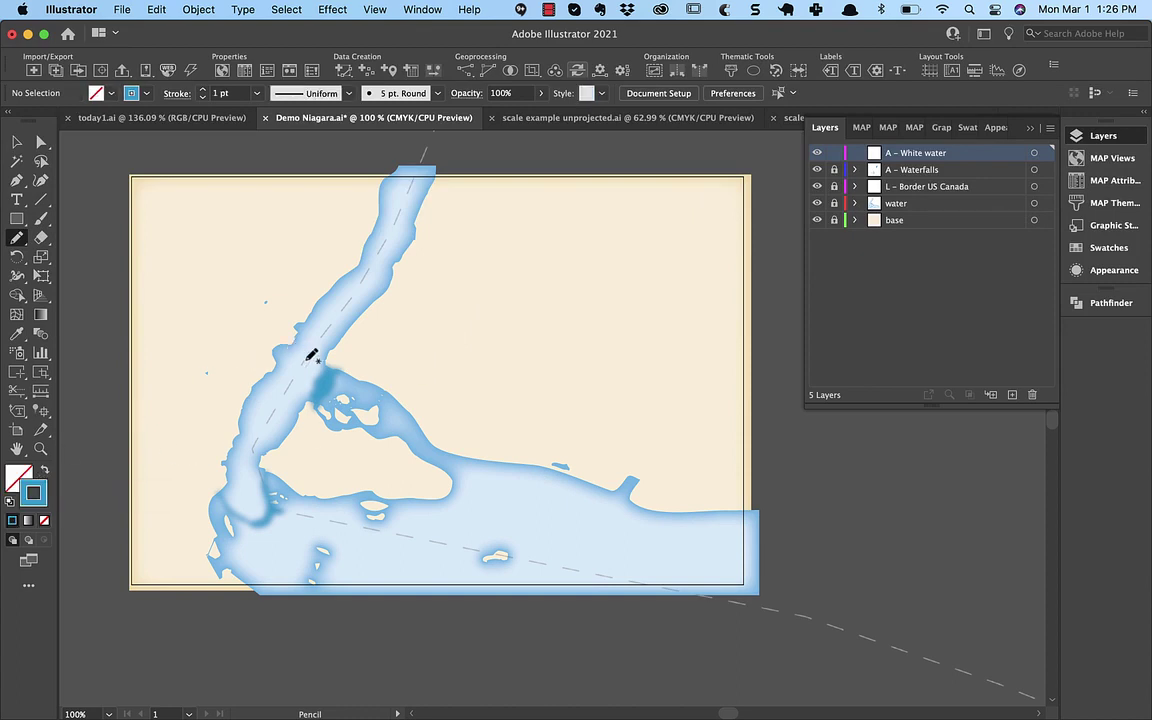
mouse_move(322, 362)
mouse_down()
mouse_move(305, 394)
mouse_move(329, 379)
mouse_move(326, 363)
mouse_up()
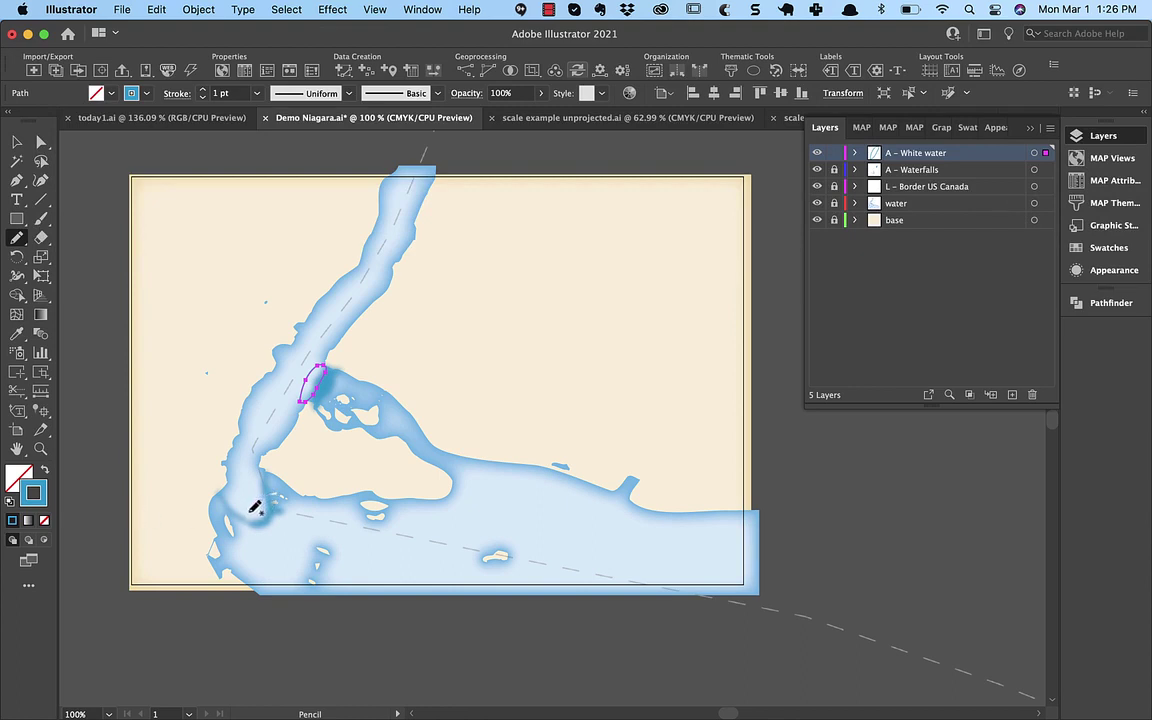
mouse_move(253, 506)
mouse_down()
mouse_move(229, 506)
mouse_move(258, 514)
mouse_move(272, 503)
mouse_up()
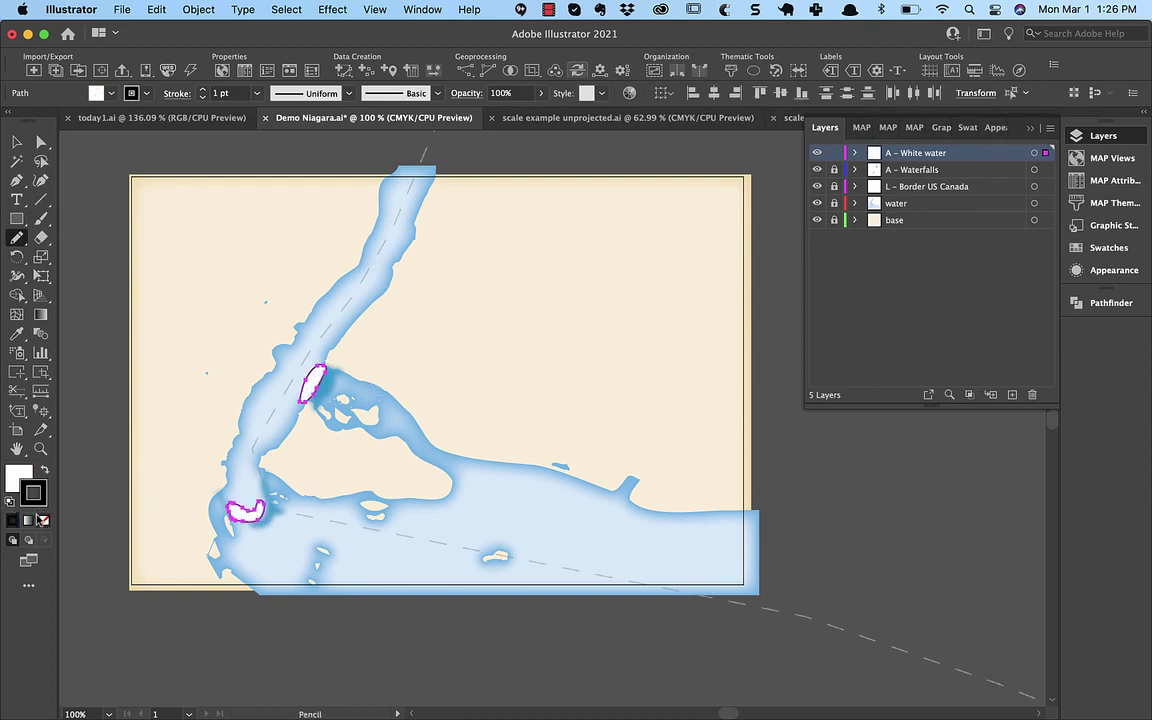
click(44, 469)
click(343, 9)
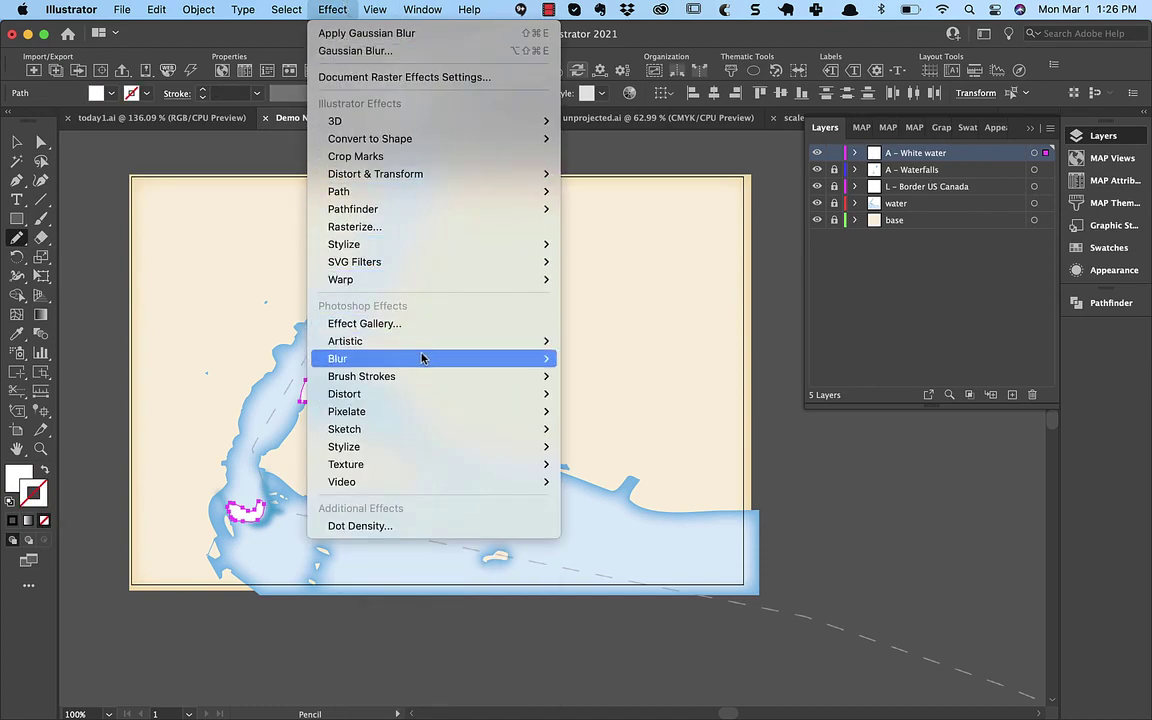
- Apply a Gaussian Blur to the white-water shapes
mouse_move(424, 358)
click(642, 358)
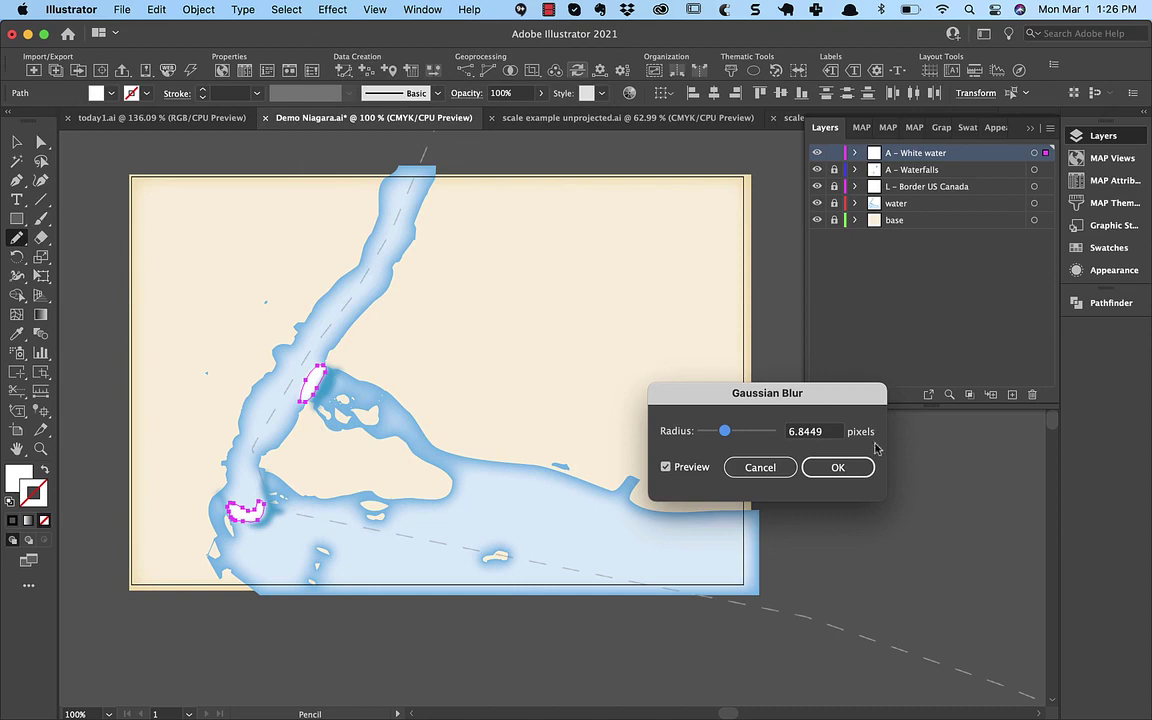
click(833, 467)
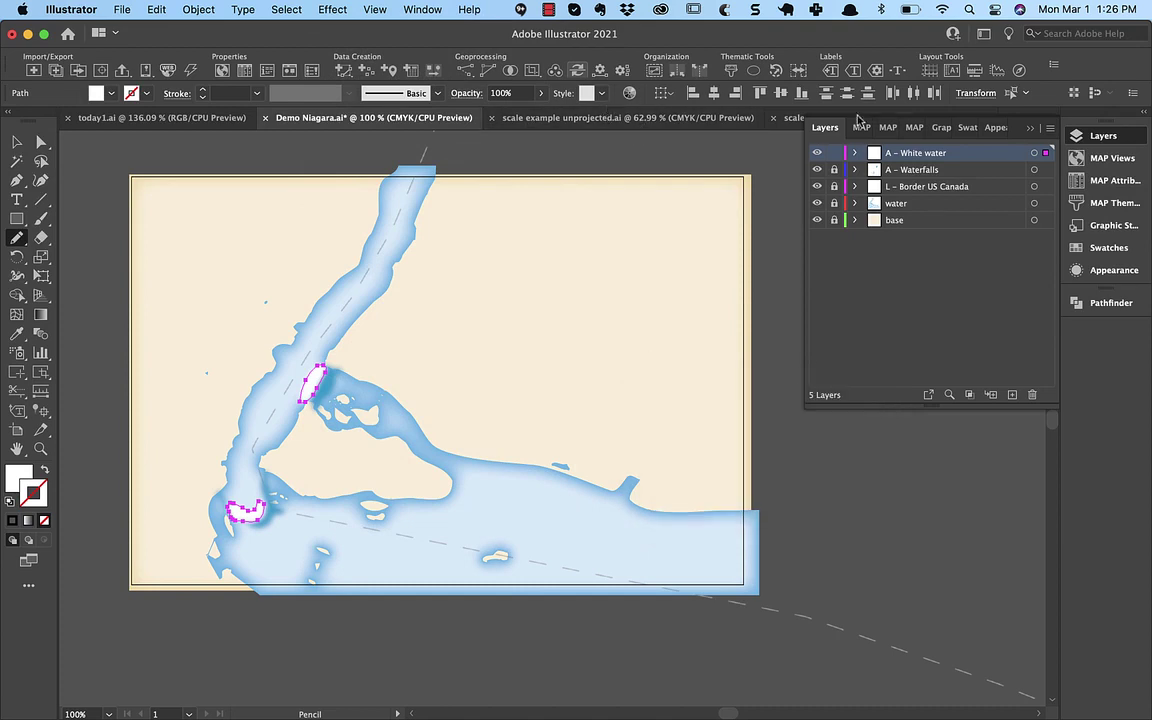
- Move the White water layer below Waterfalls and set its shapes to 80% opacity
drag(907, 155, 910, 176)
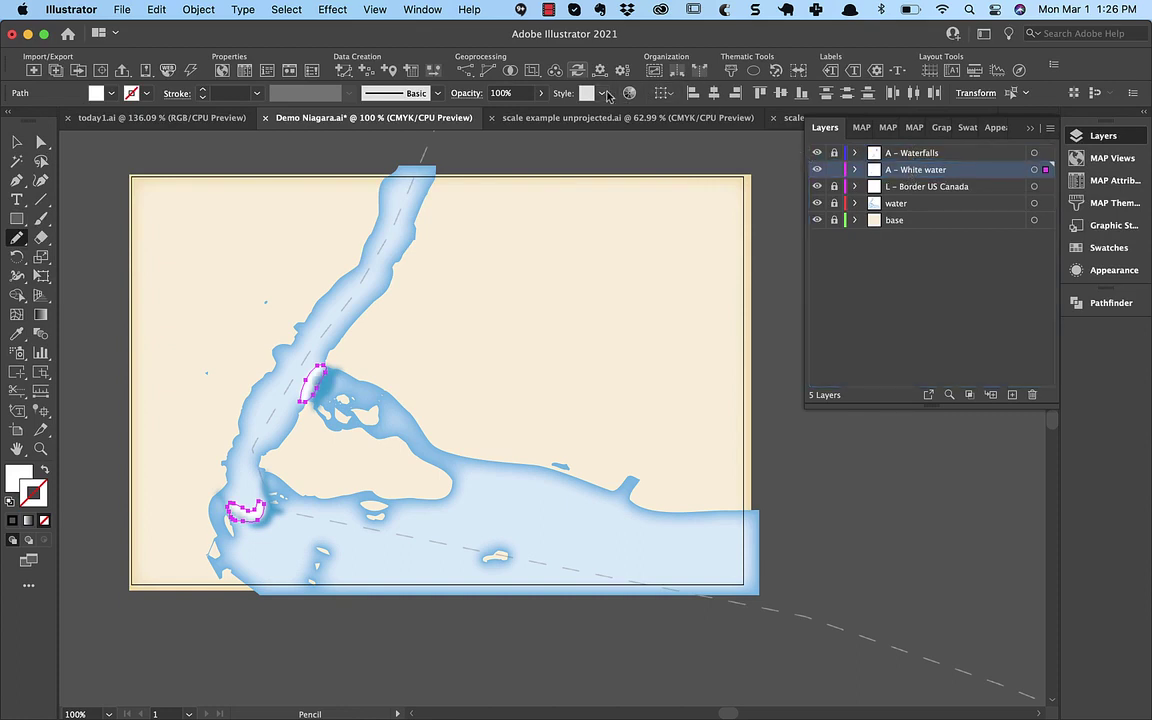
click(513, 96)
text(80)
key(Tab)
key(super)
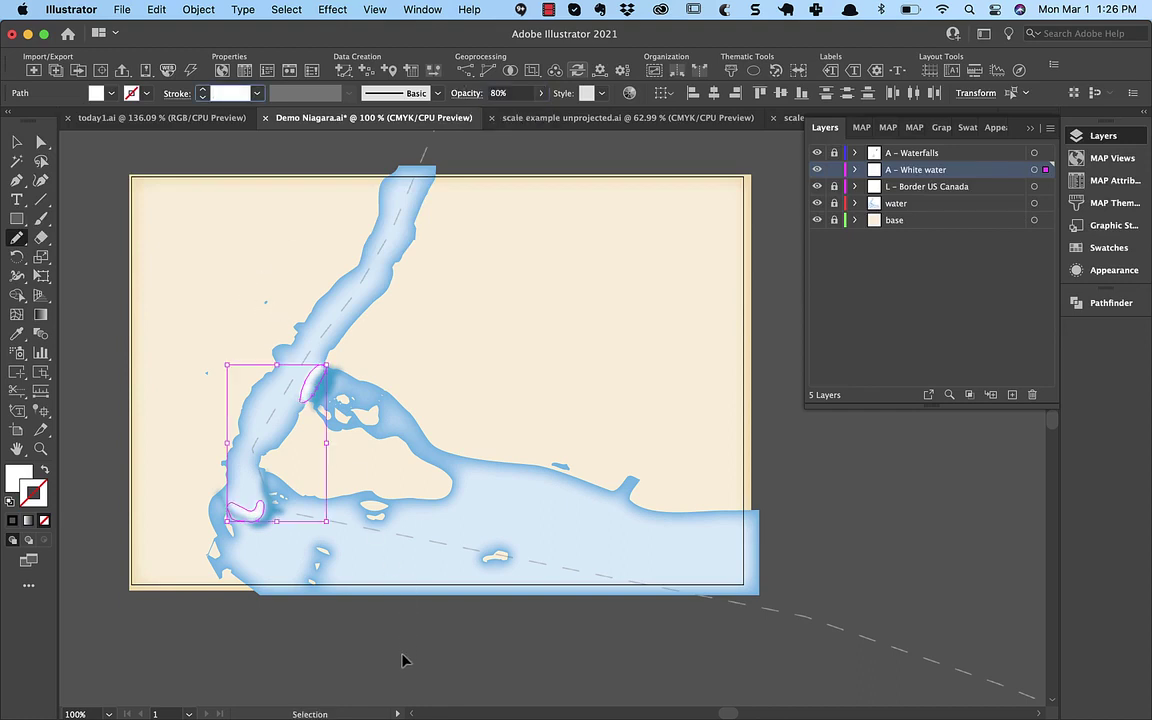
super+click(411, 648)
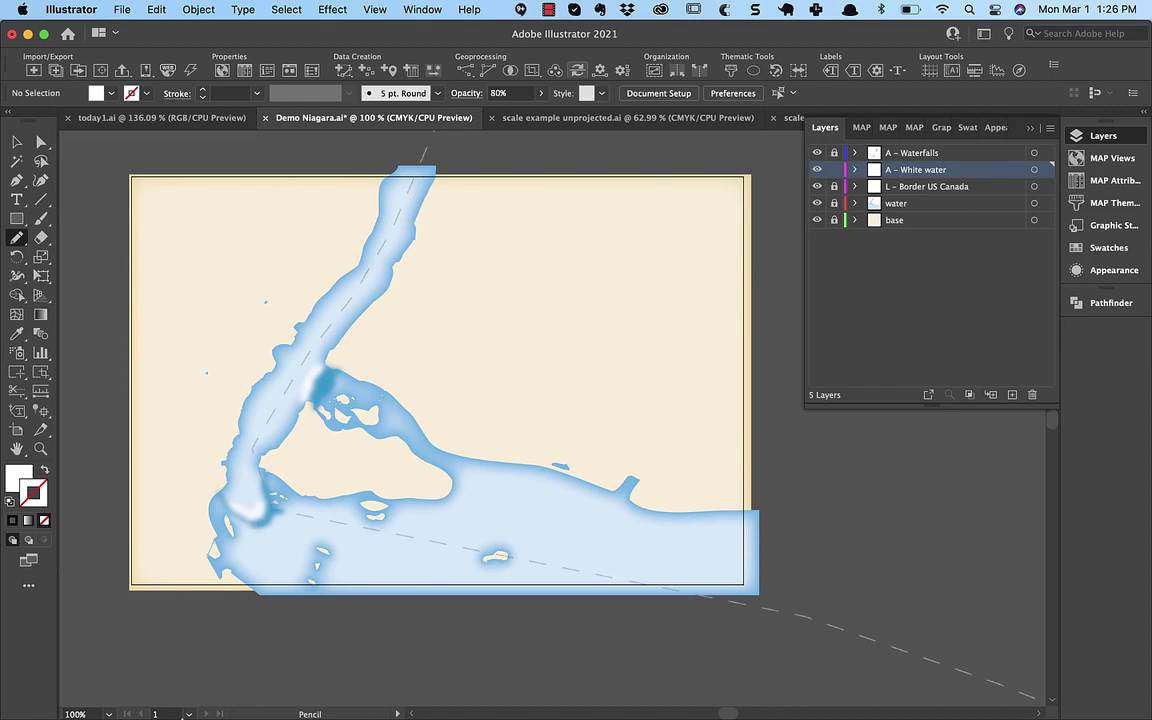
mouse_move(188, 705)
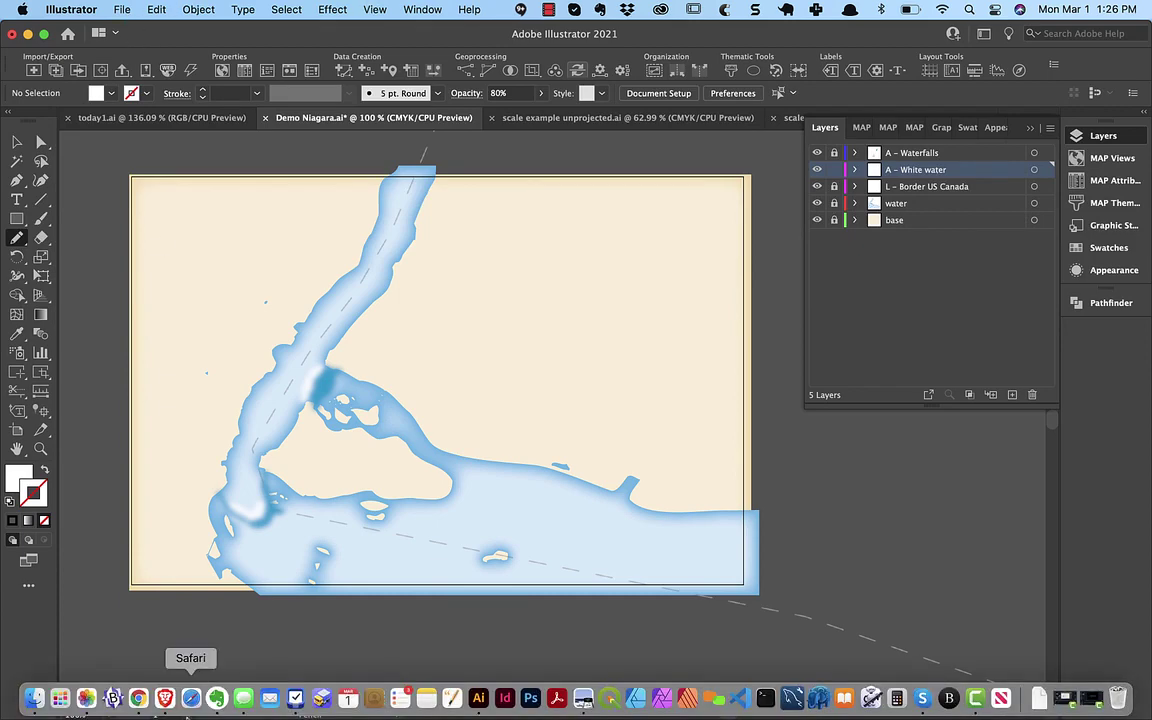
- Load the saved highway roads query into the Overpass Turbo editor
click(164, 698)
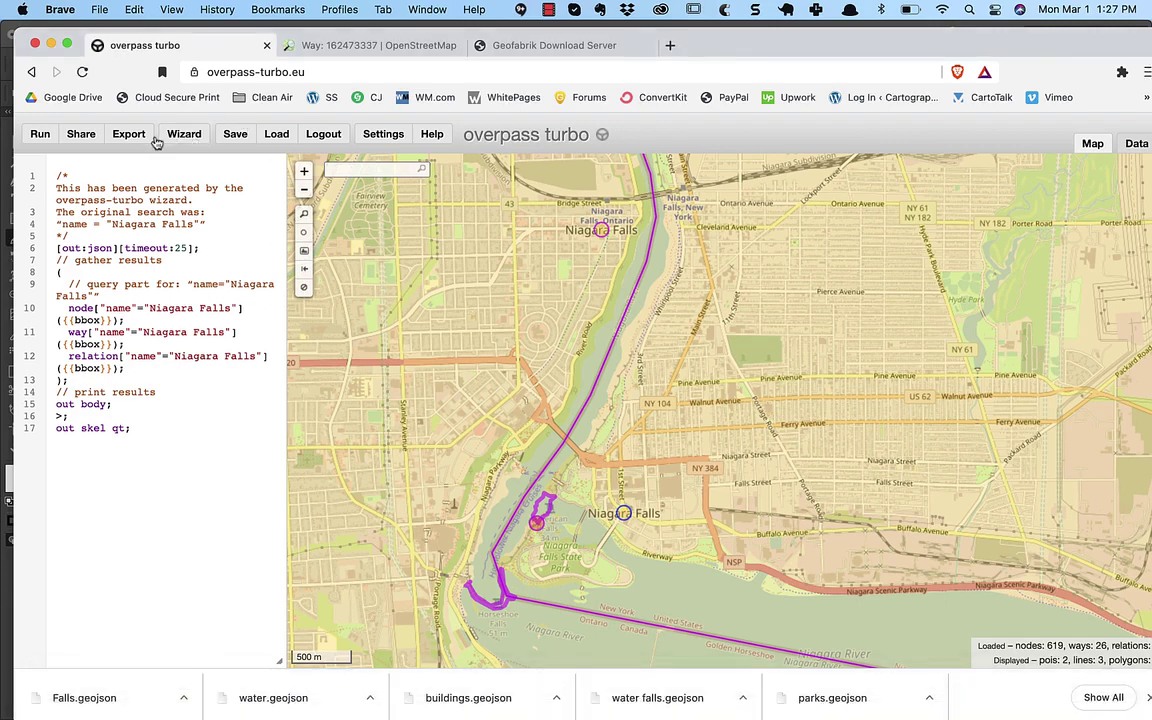
key(ctrl+o)
scroll(577, 395, down, 3)
scroll(577, 395, up, 2)
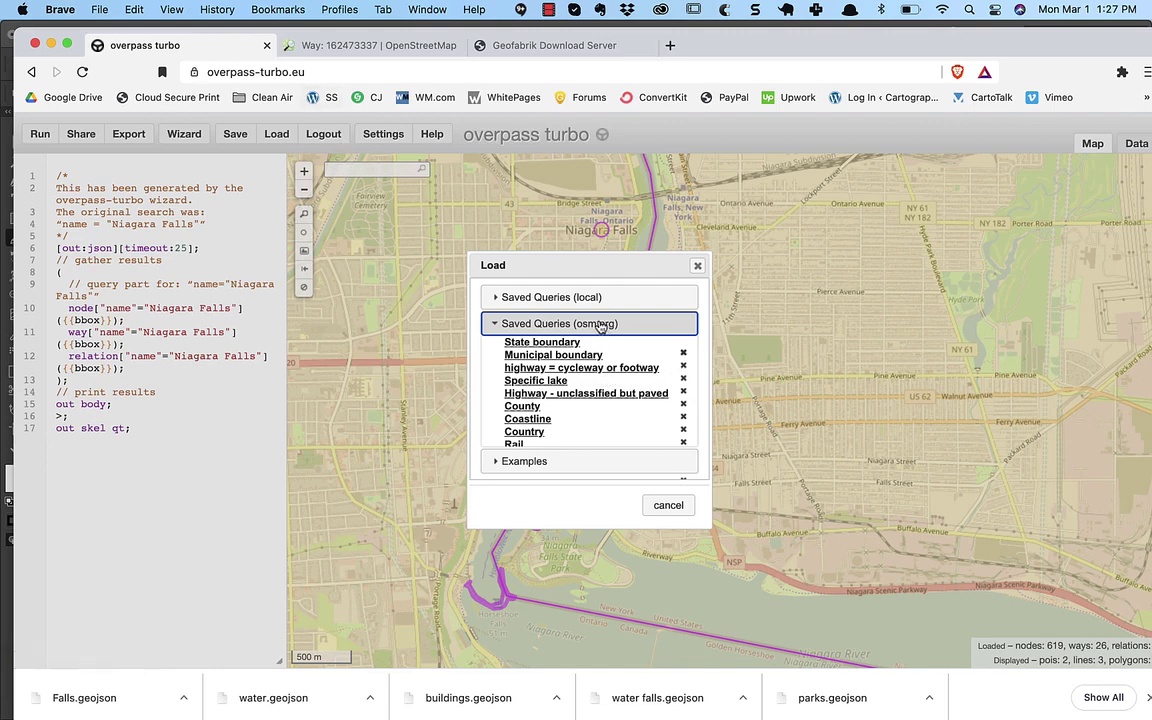
scroll(610, 424, up, 1)
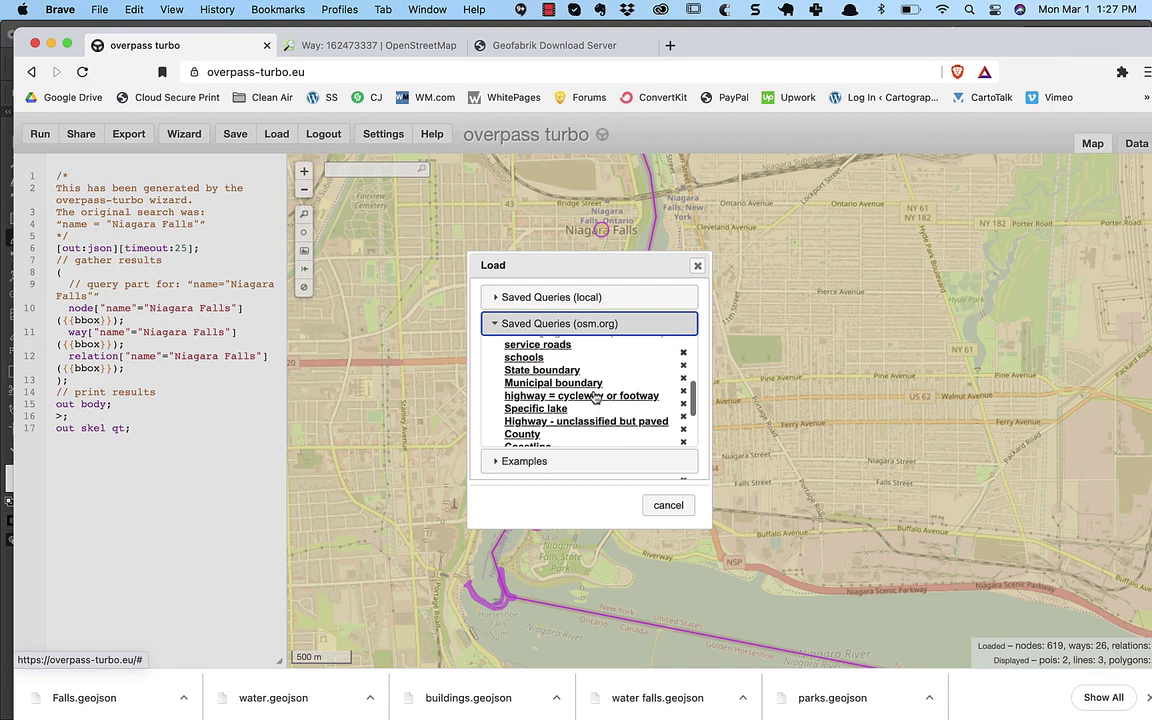
scroll(593, 418, up, 1)
scroll(593, 418, up, 1)
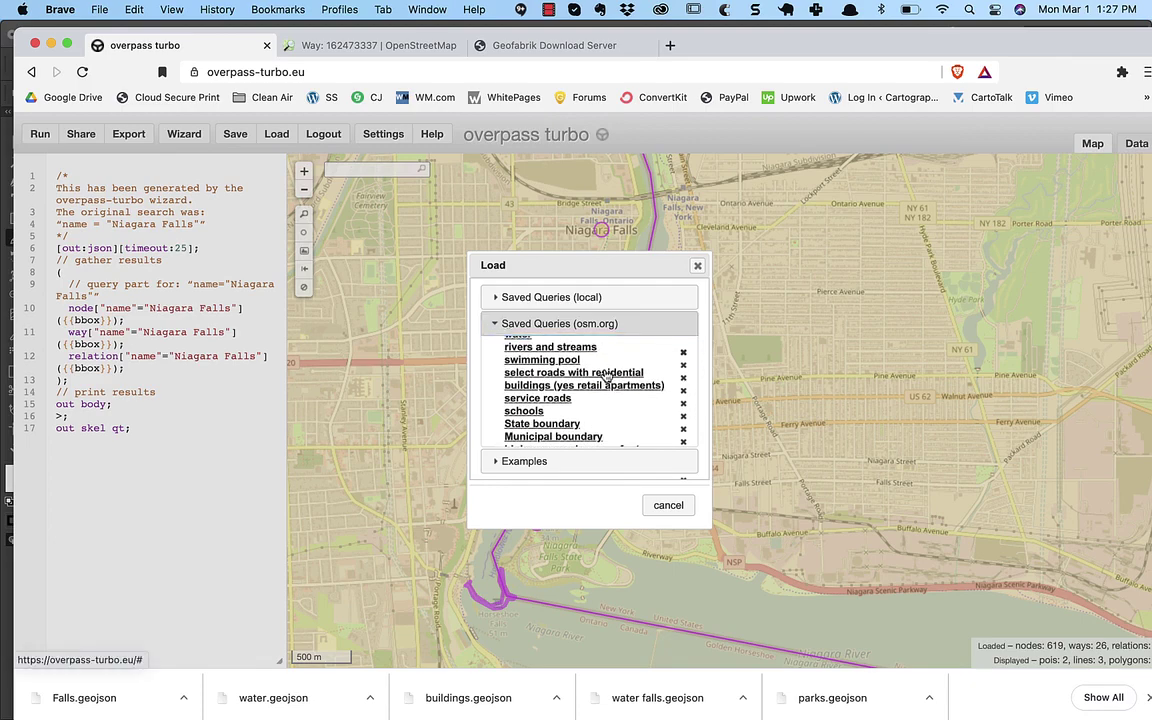
click(574, 372)
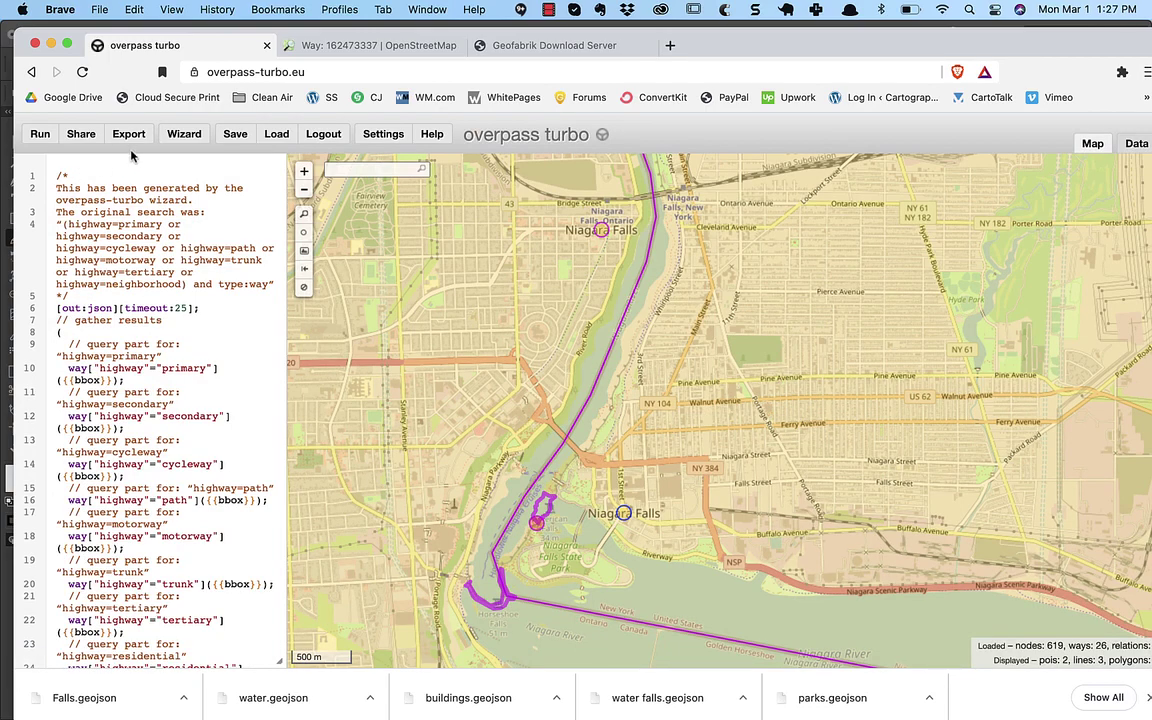
- Extend the original highway search with 'or highway=footway or highway=service' and run it
click(175, 136)
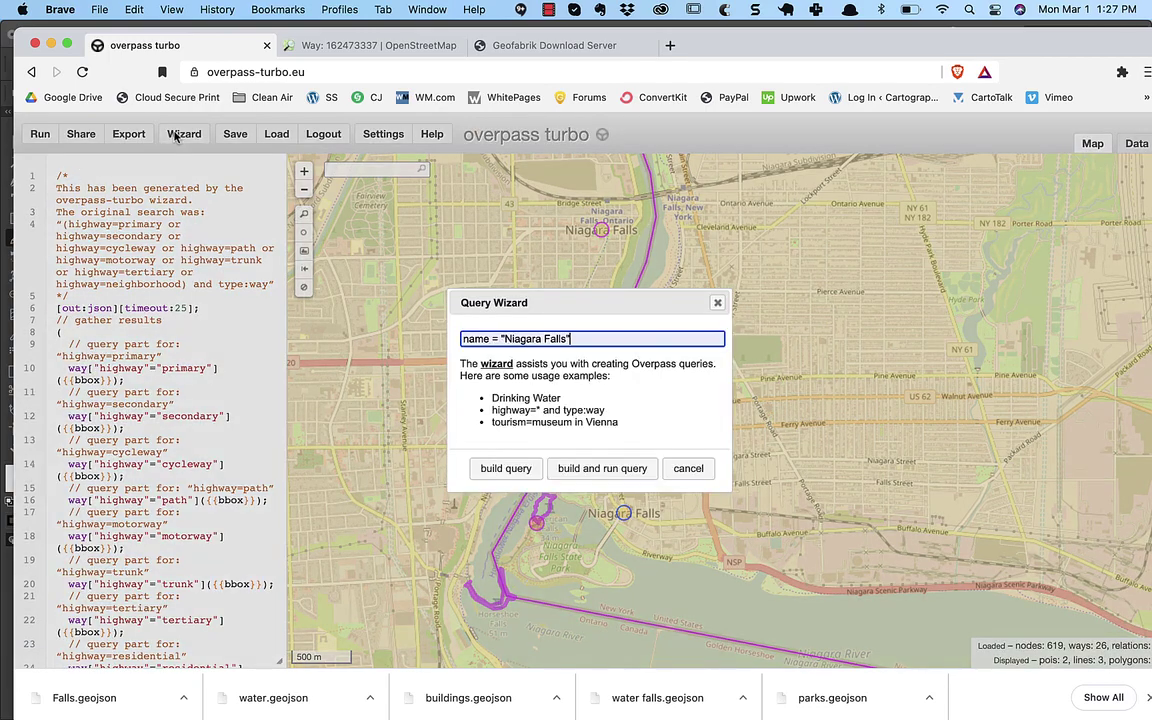
click(687, 469)
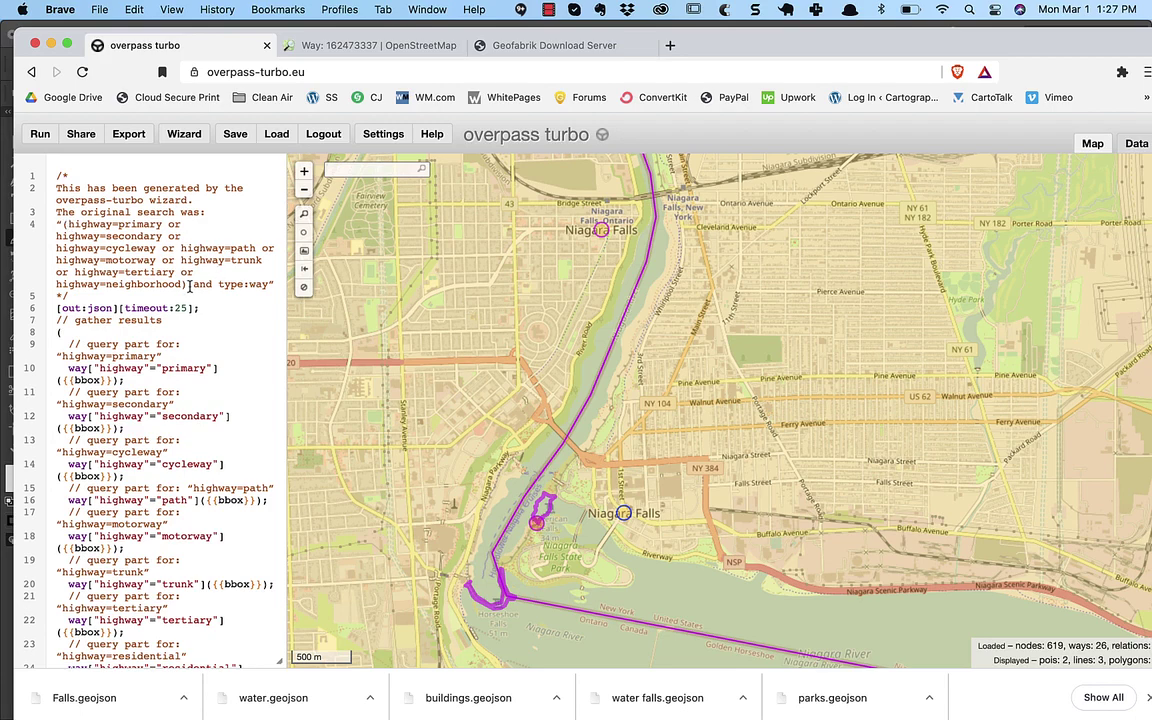
drag(186, 284, 57, 222)
key(super+c)
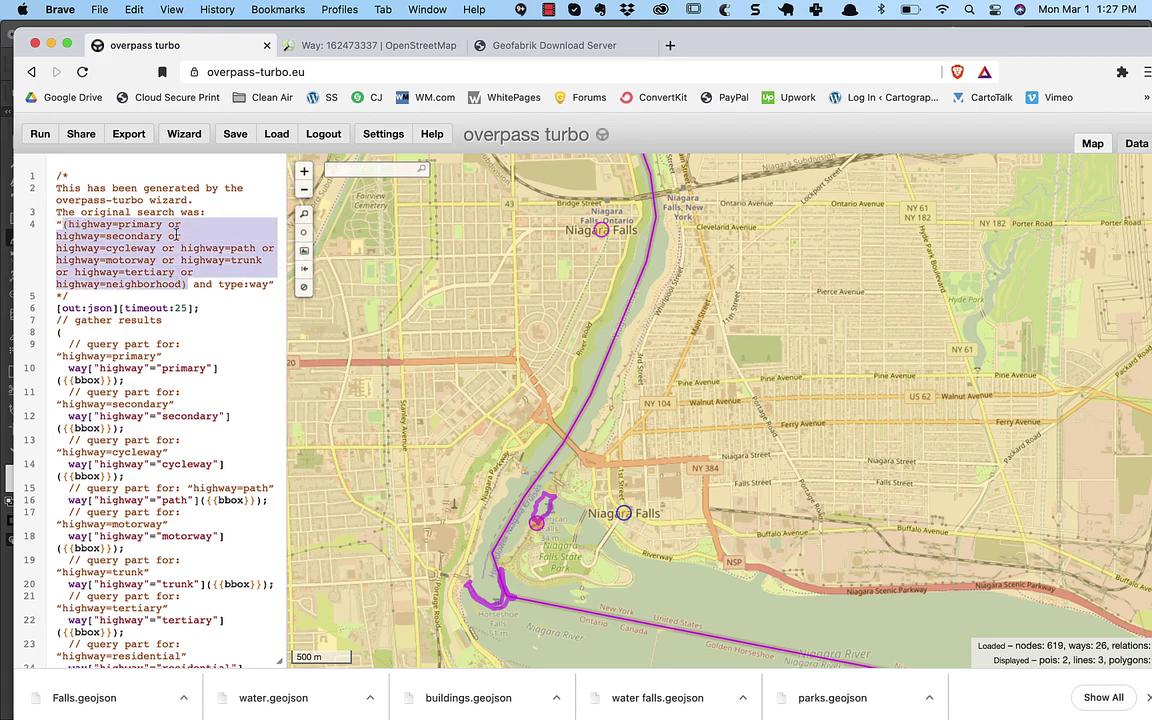
click(190, 134)
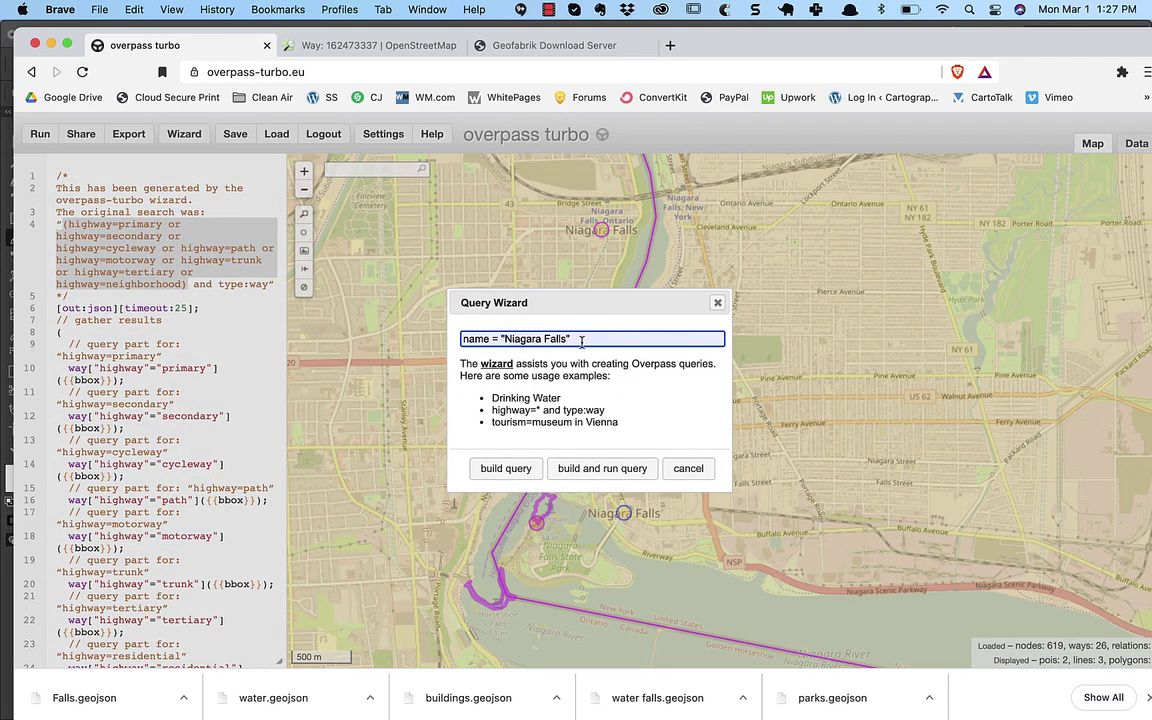
key(super+a)
key(super+v)
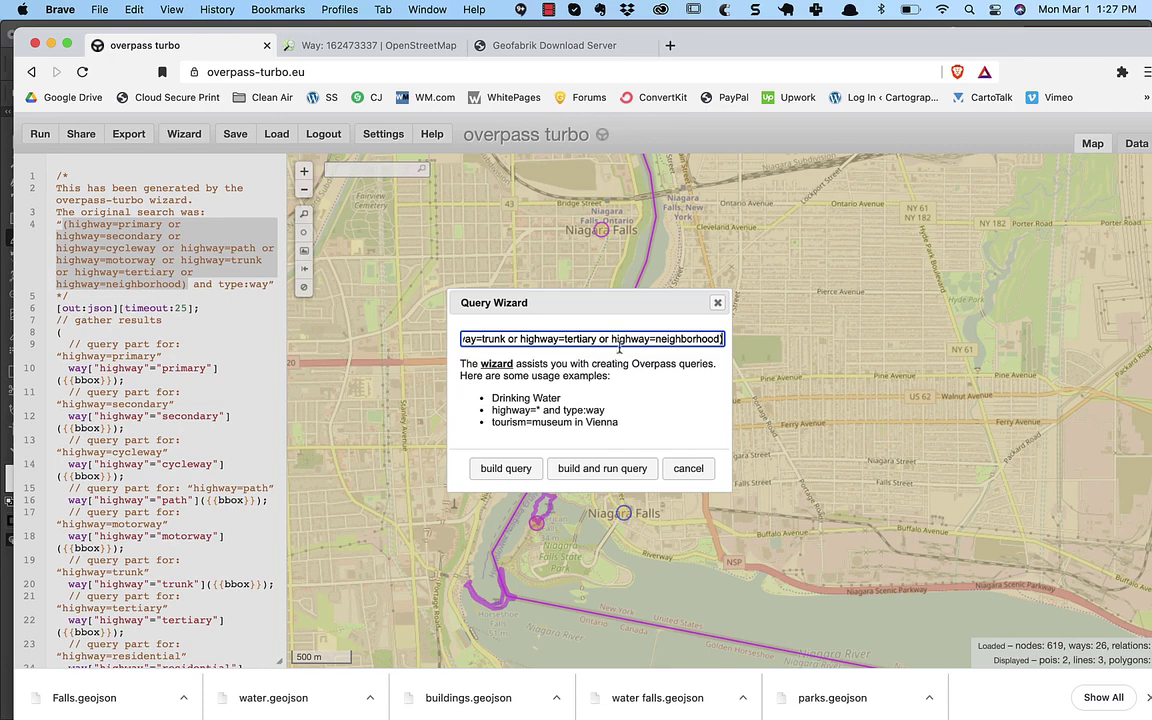
drag(620, 345, 742, 340)
click(721, 339)
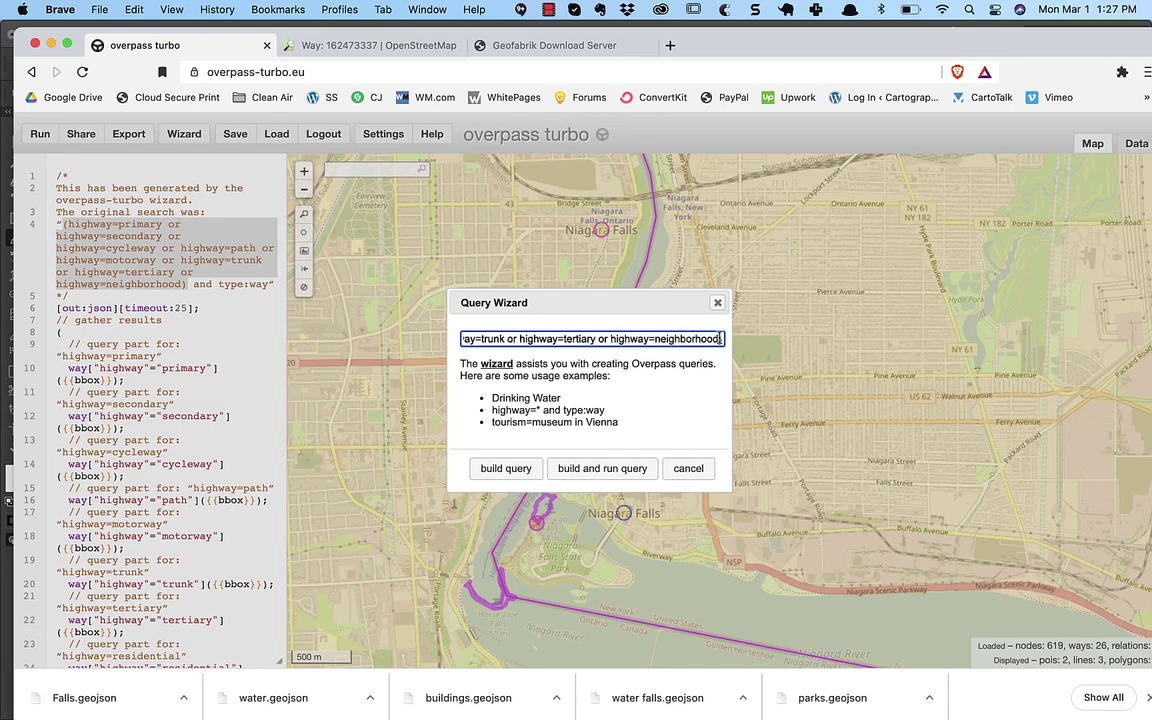
text(or highway)
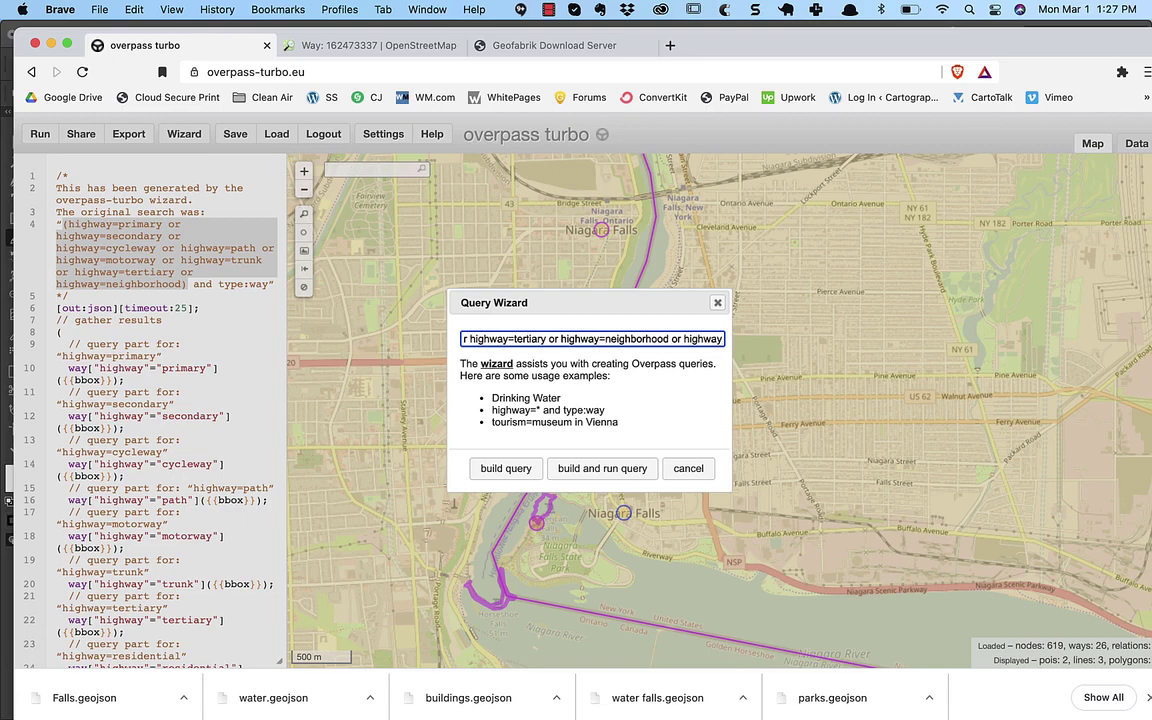
text(=footway)
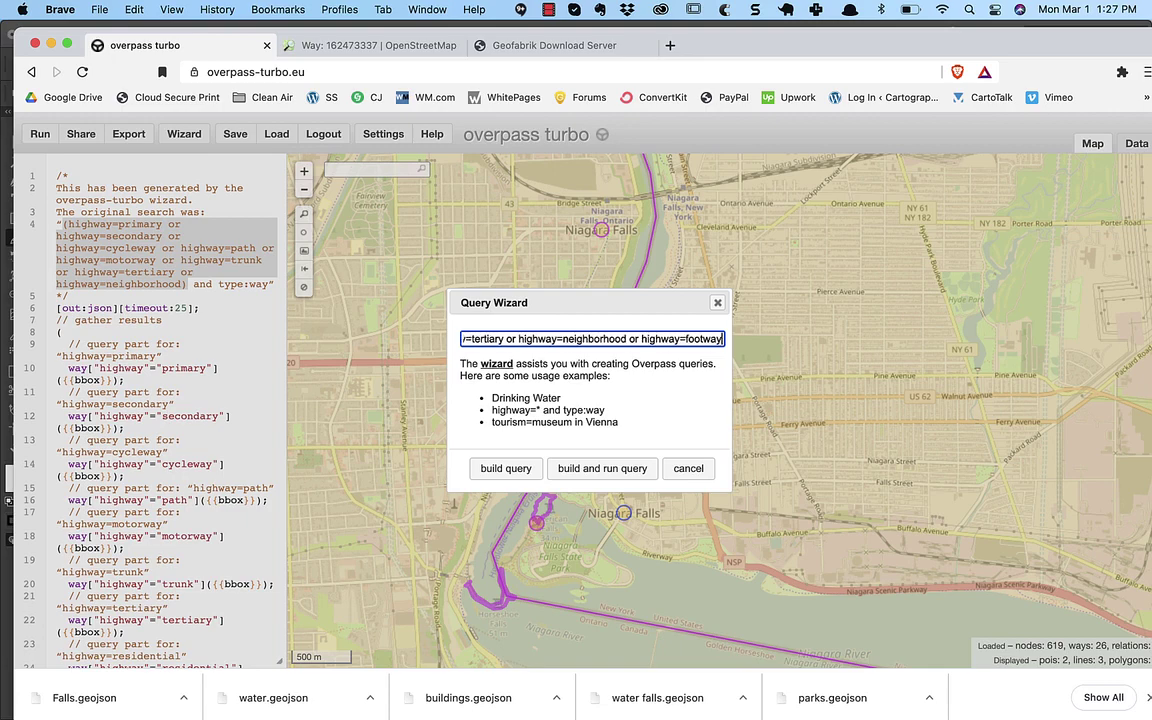
text( or highw)
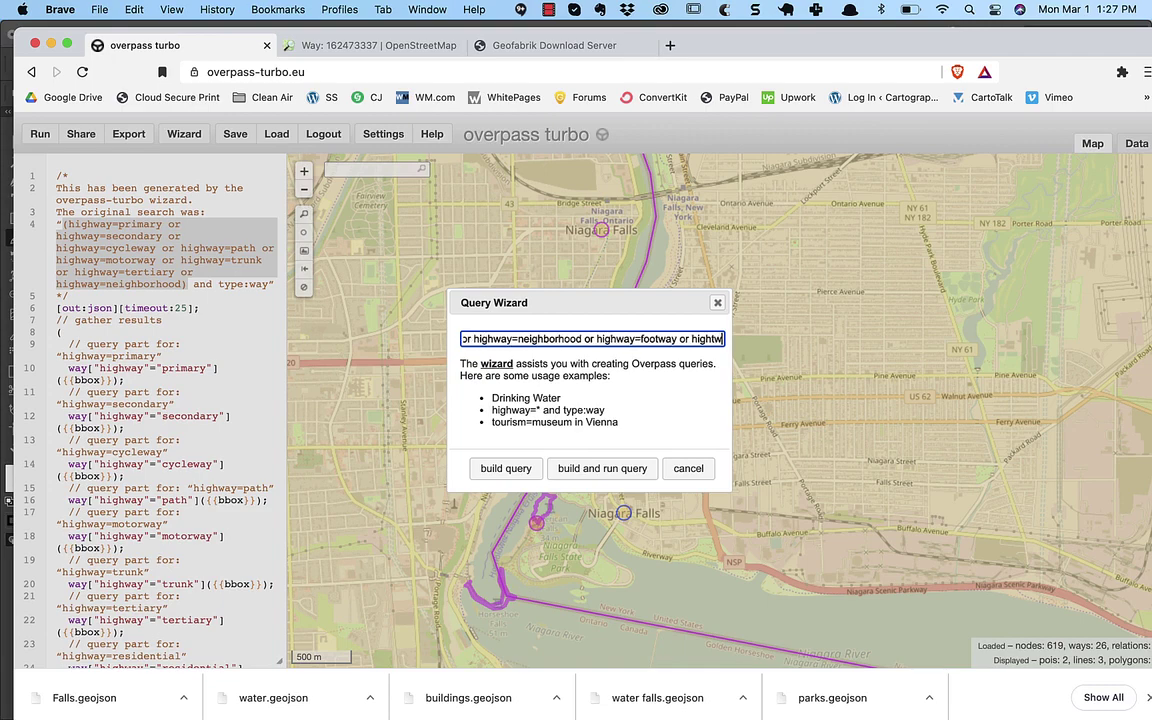
text(ay)
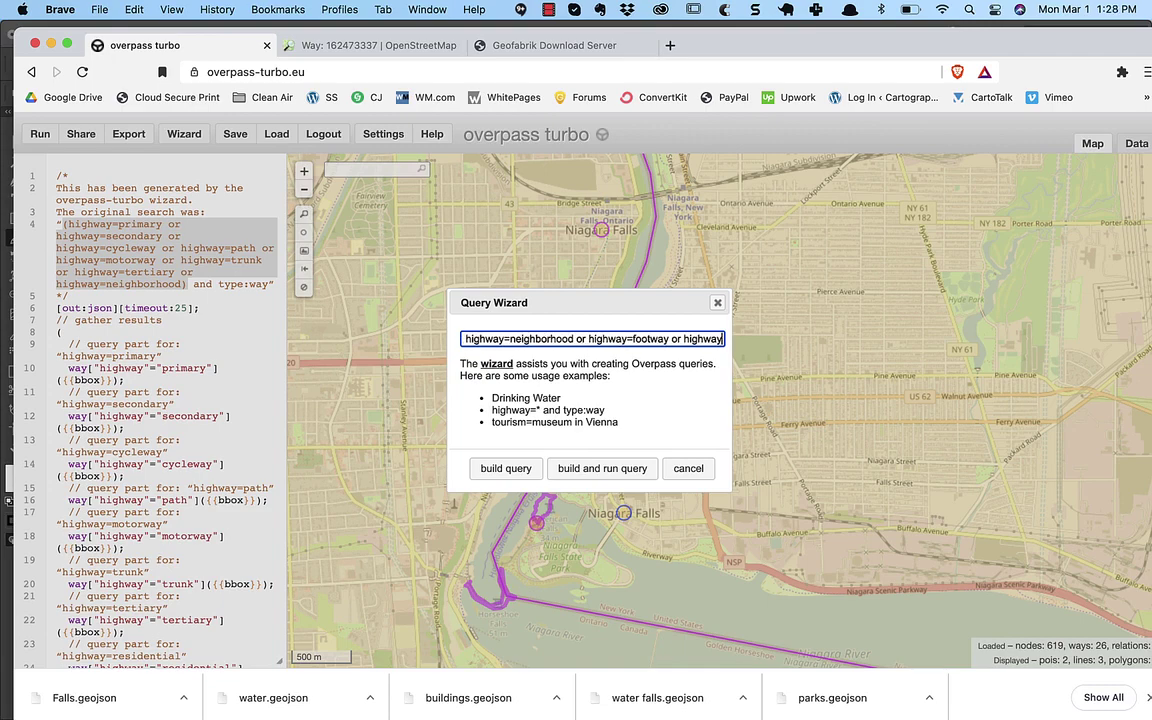
text(=servic)
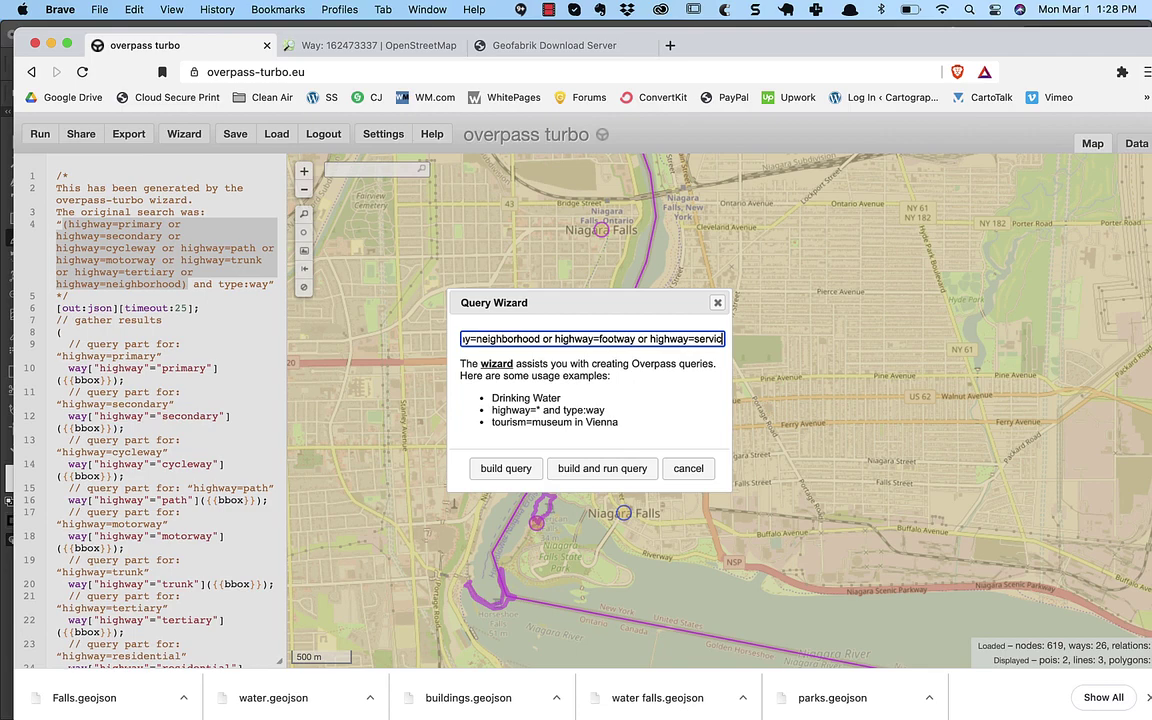
text(e))
click(604, 468)
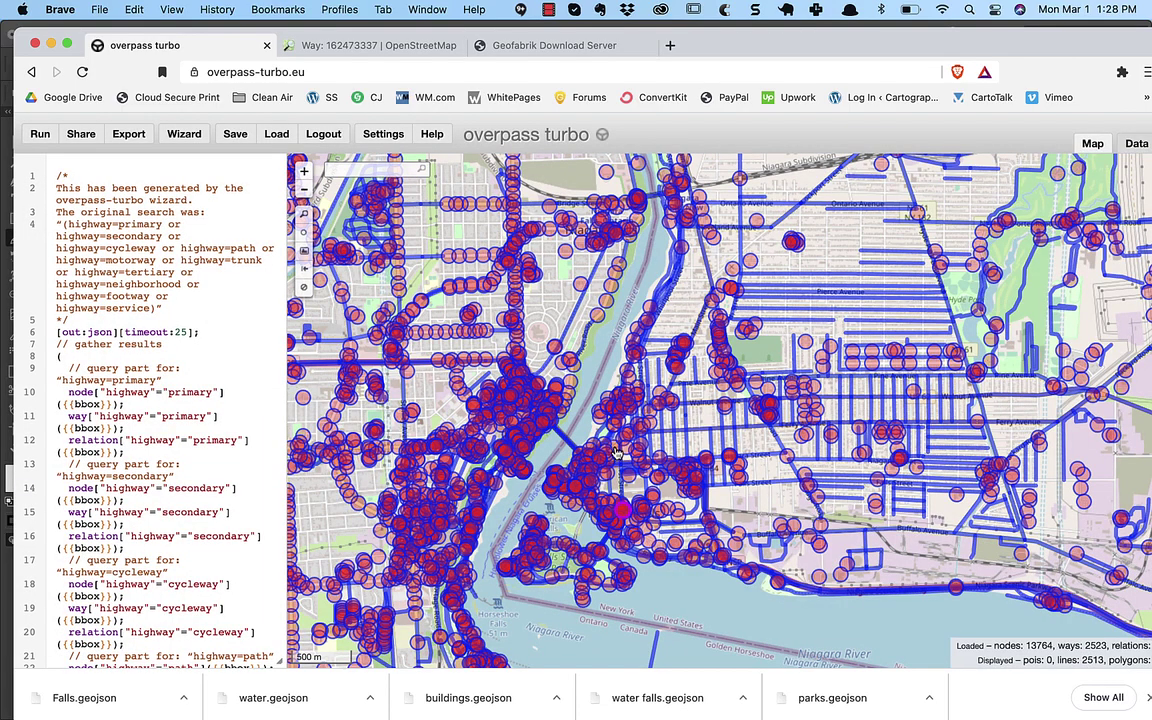
- Download the road results as GeoJSON named highway, replacing the existing file
click(126, 134)
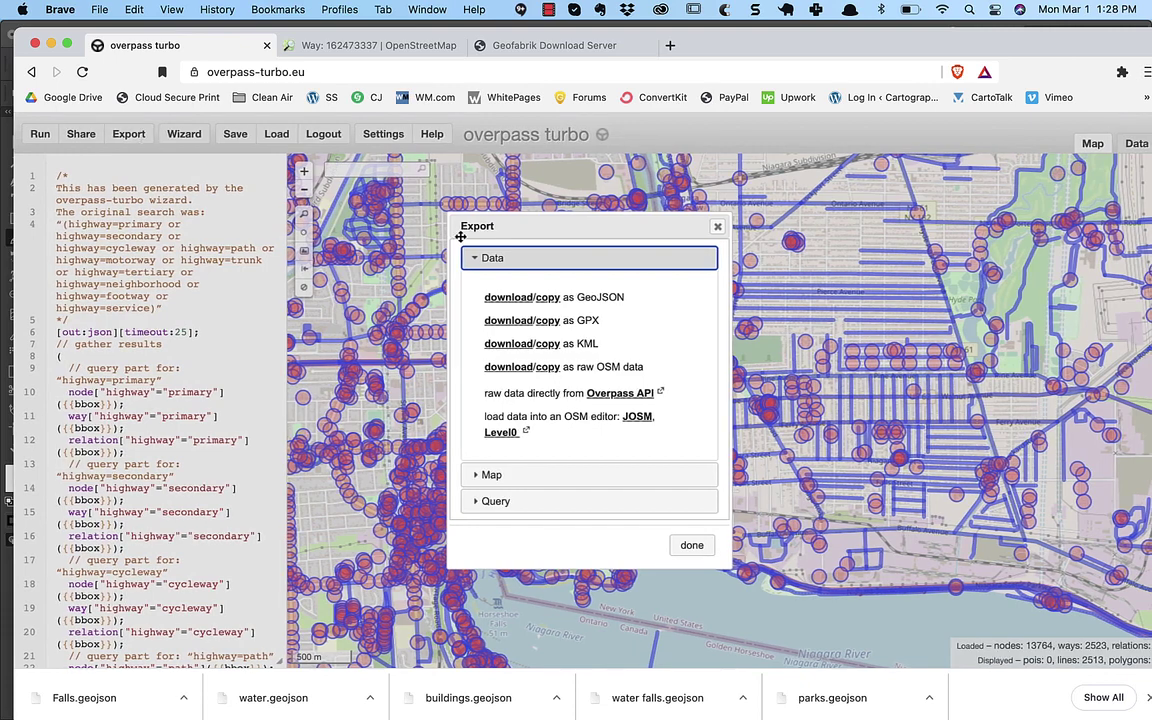
click(512, 298)
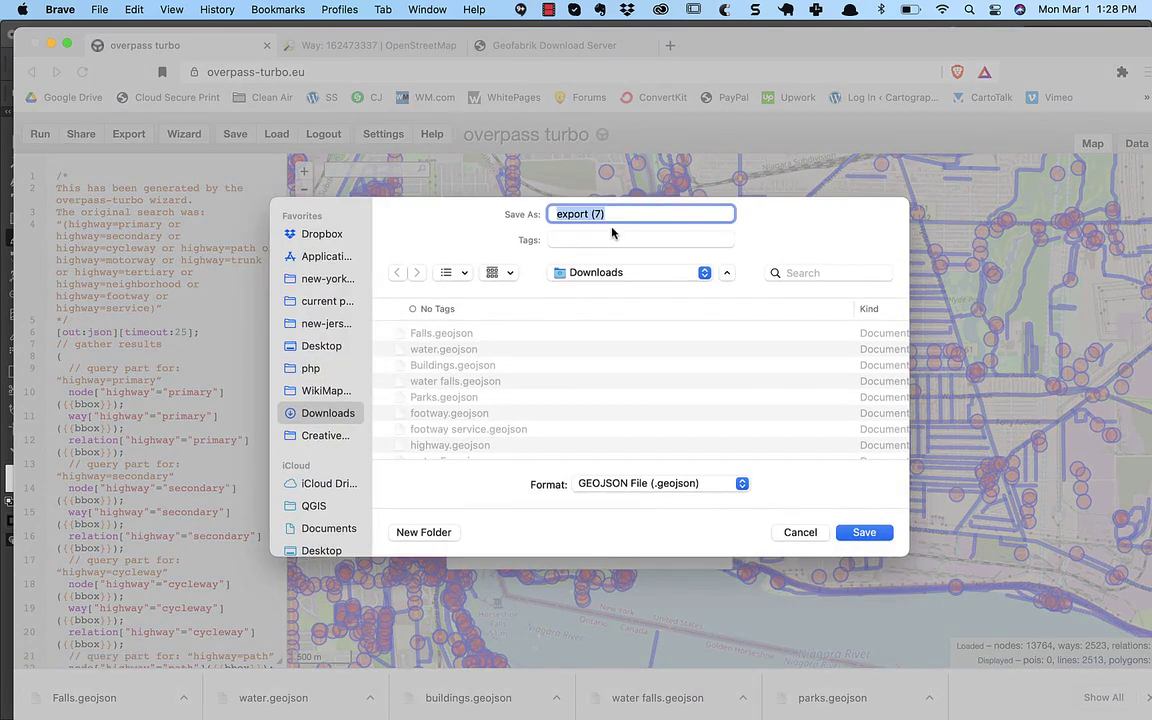
text(roa)
key(BackSpace)
text(highway)
key(Return)
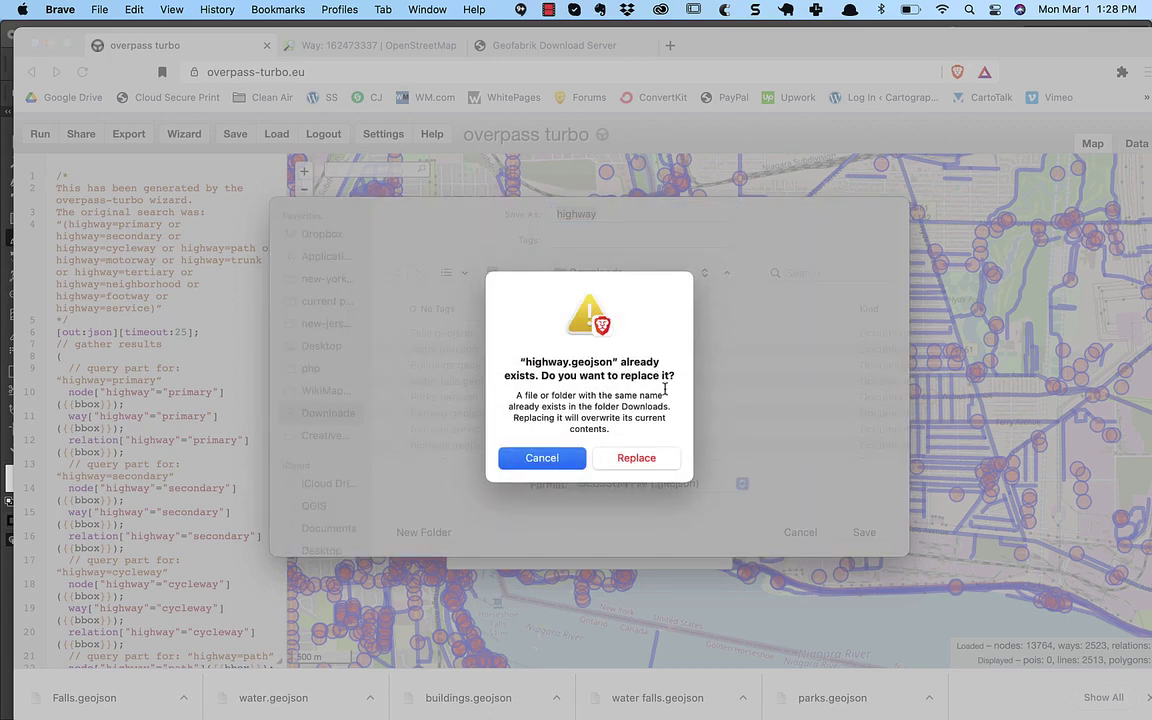
click(636, 457)
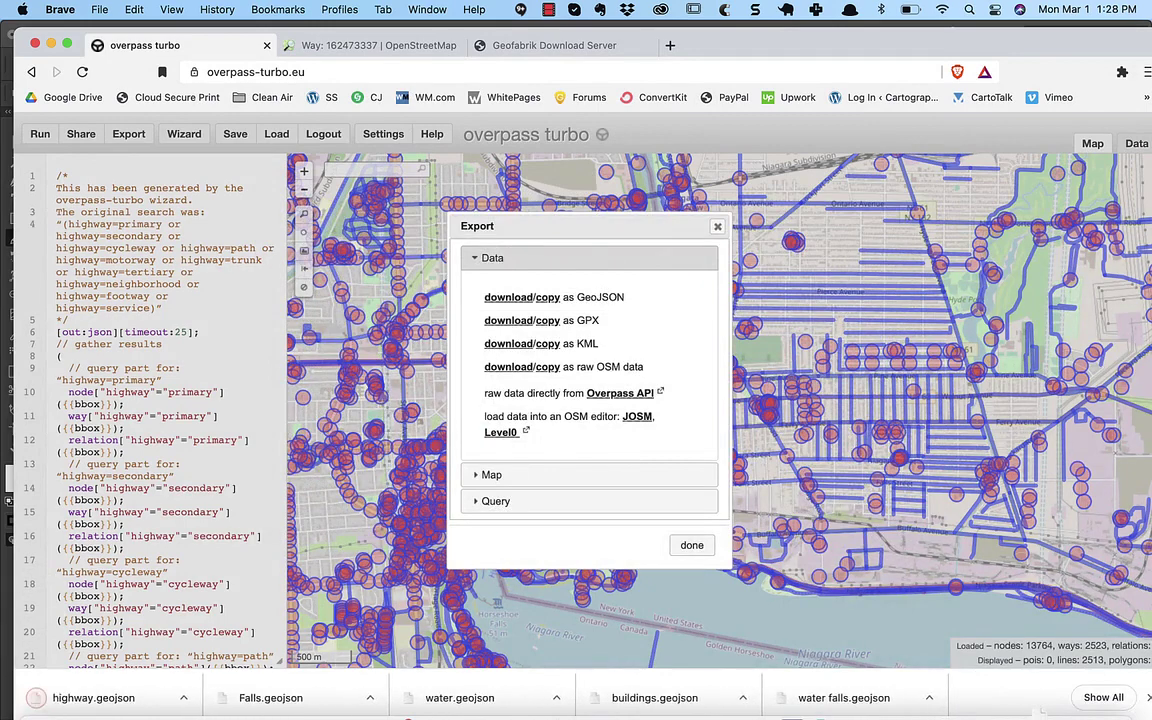
- Import the highway.geojson file into the map document through the MAP Import dialog
click(481, 704)
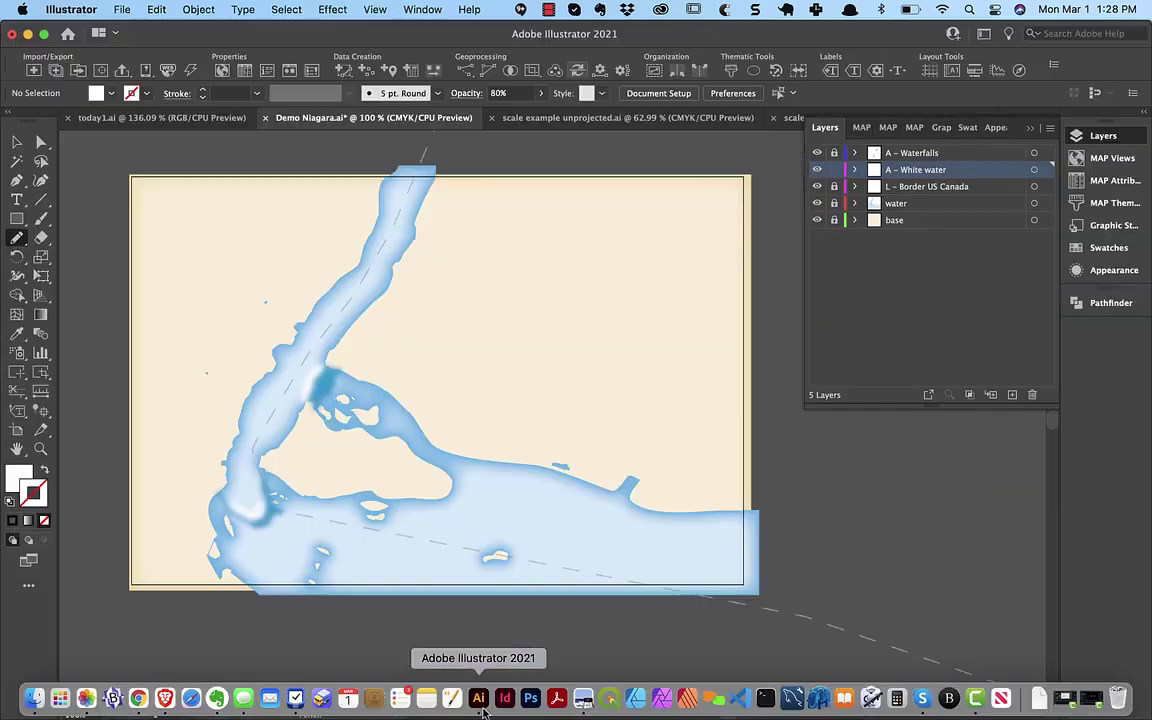
click(120, 9)
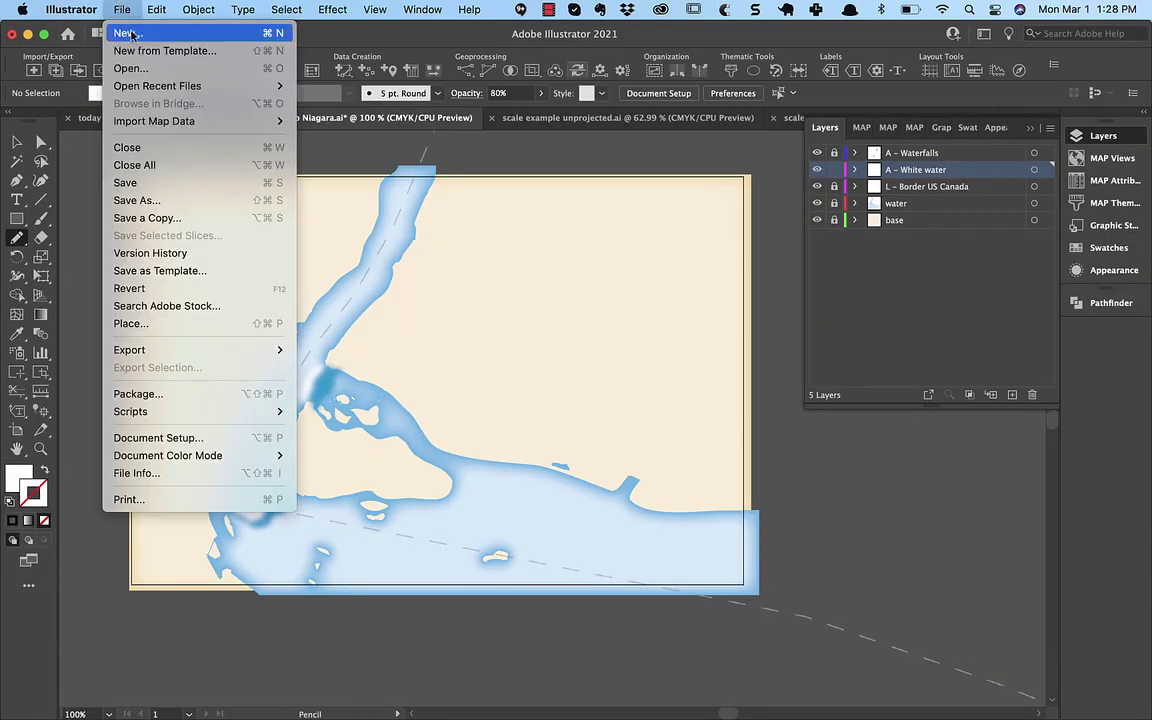
mouse_move(150, 120)
click(347, 120)
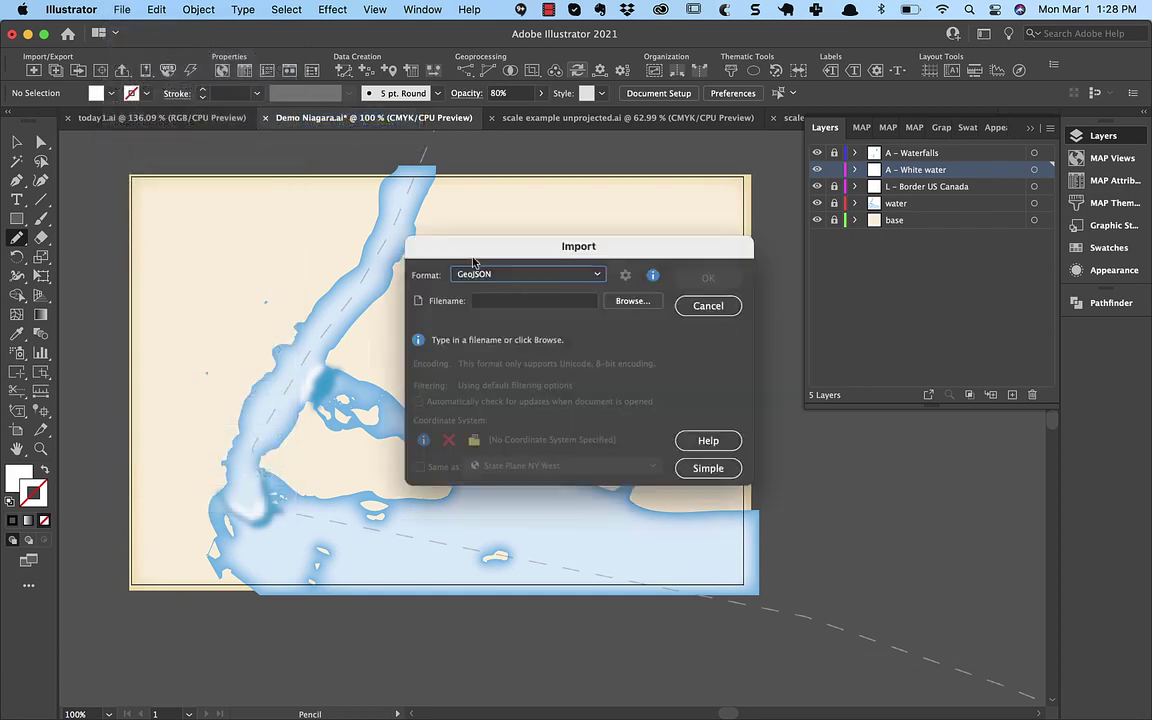
click(630, 300)
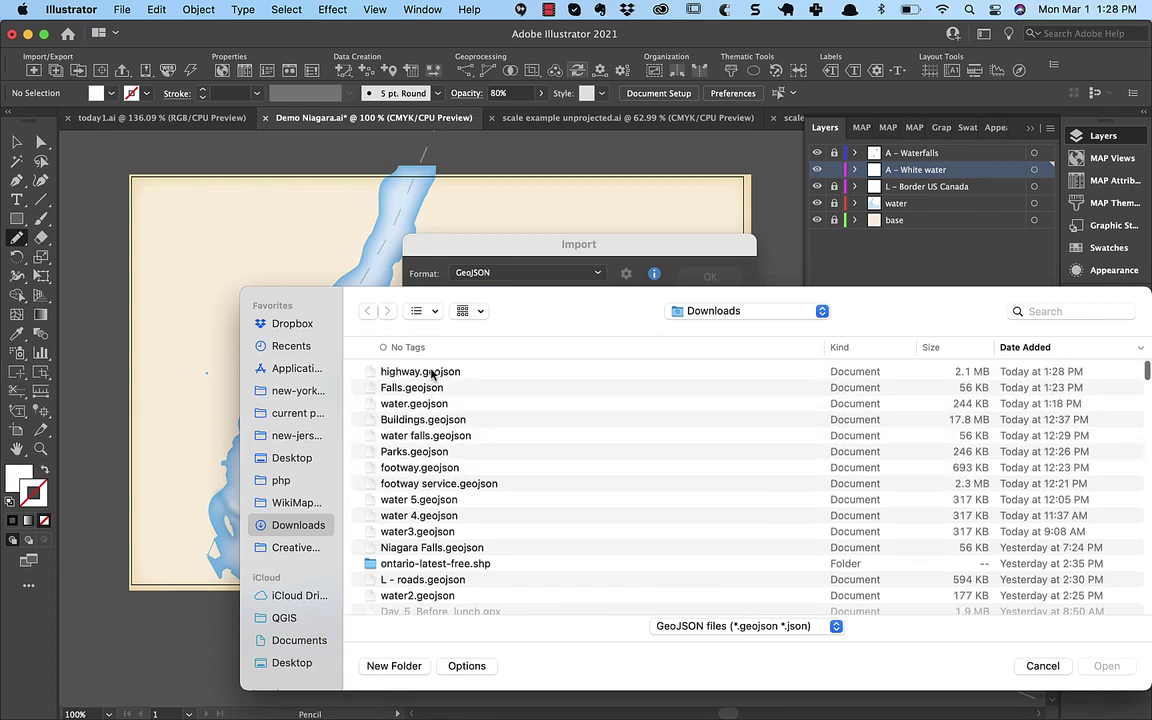
click(435, 374)
click(1104, 666)
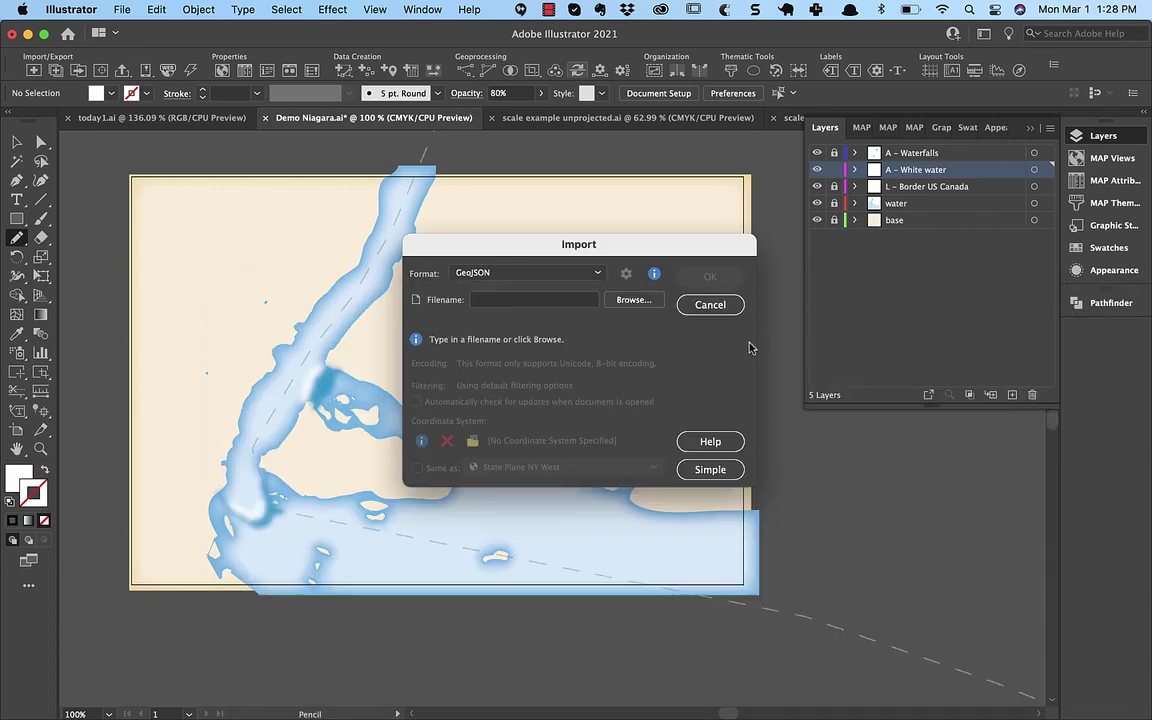
click(710, 277)
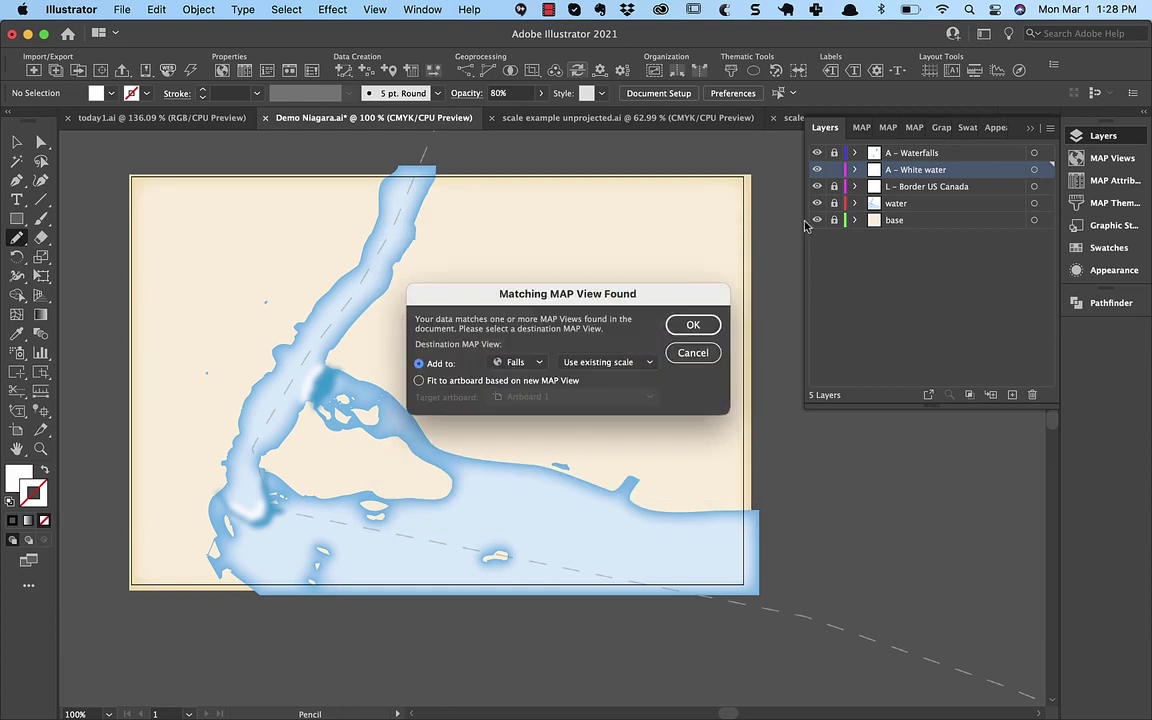
- Add the data to the Falls view, then move highway and highway 1 into State Plane NY West
click(692, 325)
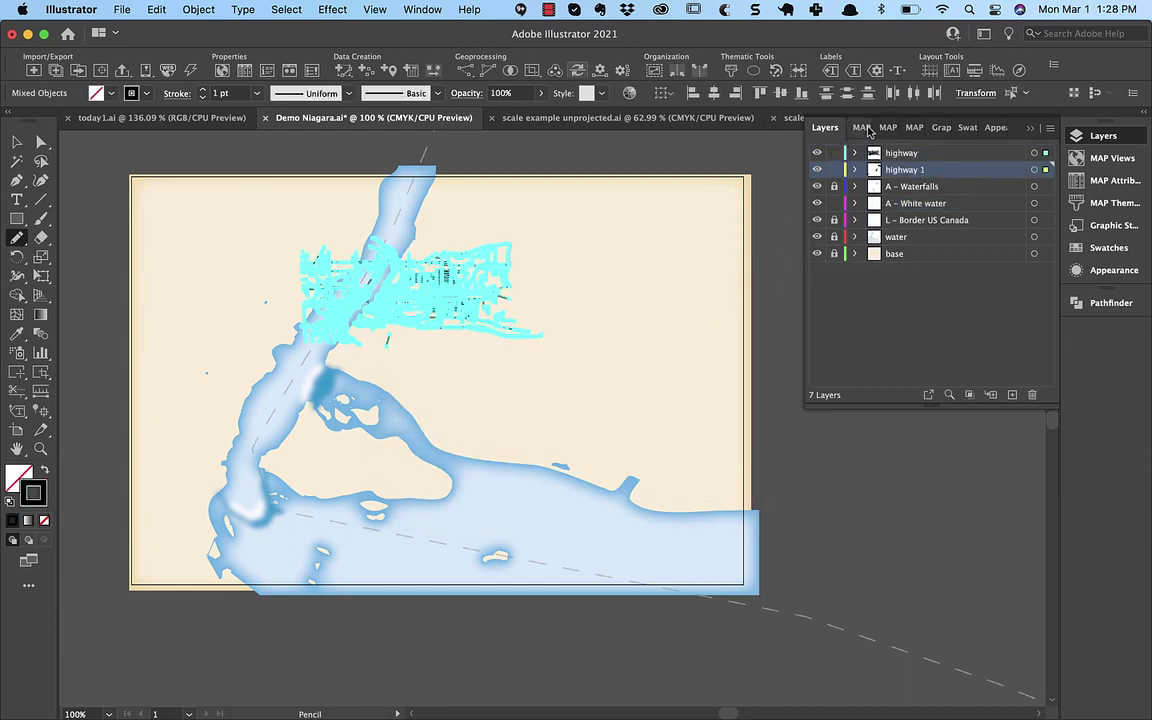
click(866, 130)
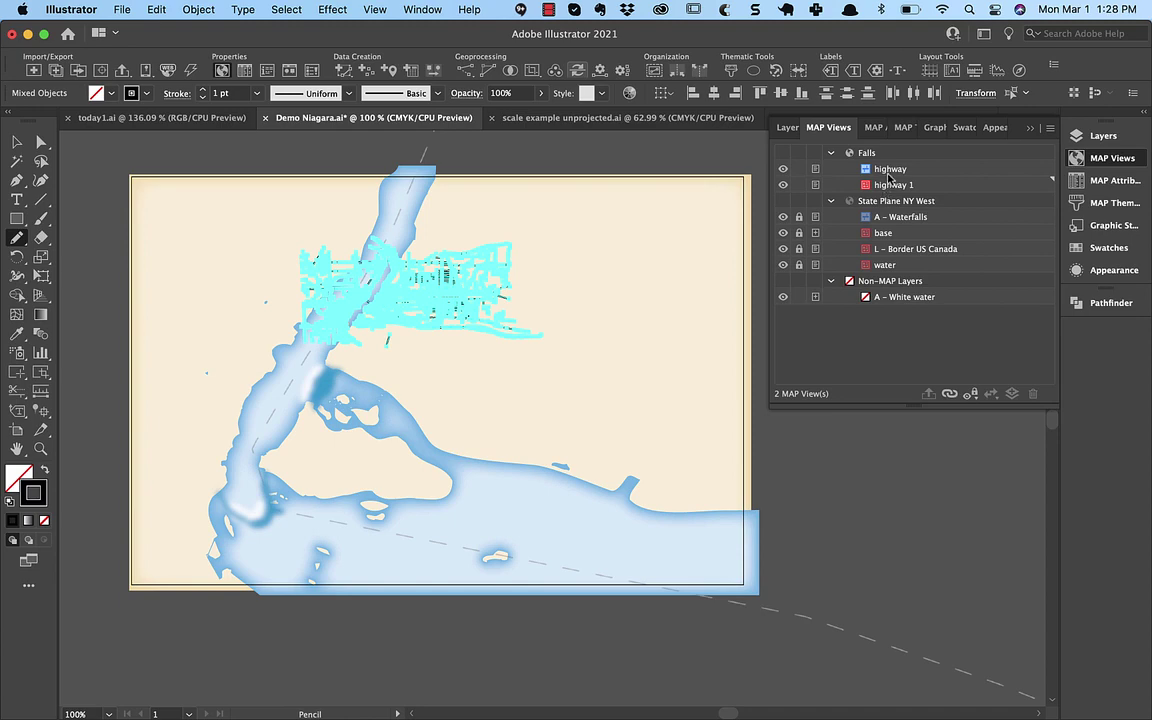
click(889, 174)
shift+click(893, 185)
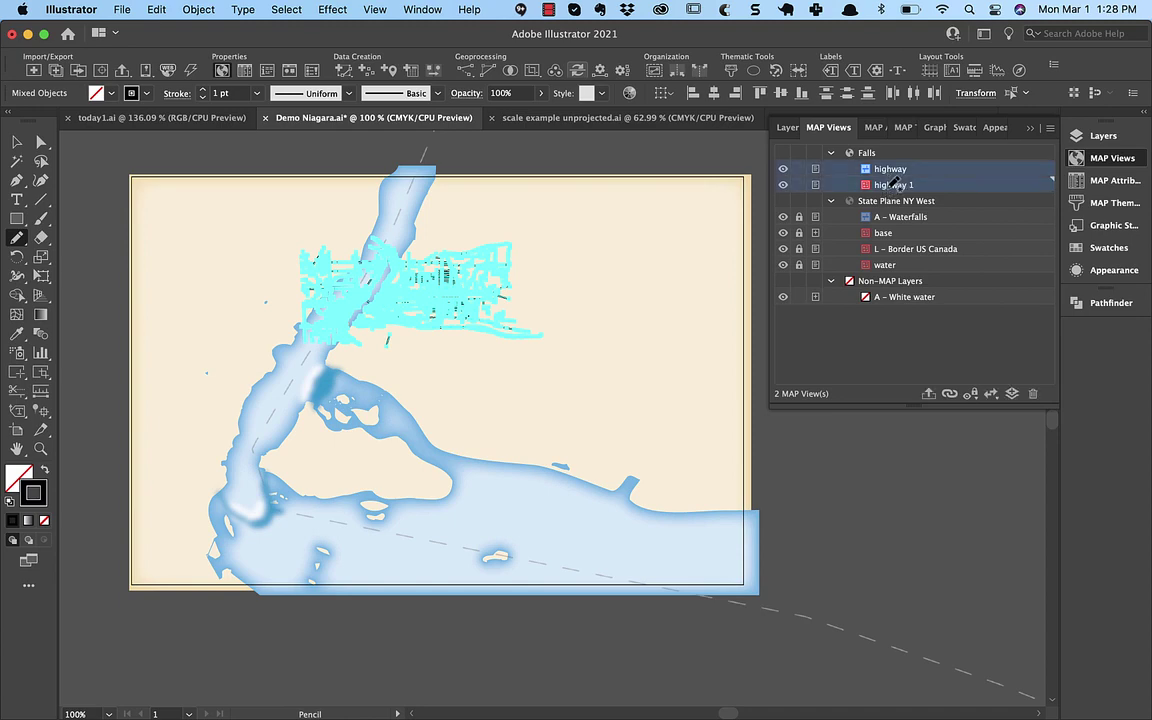
mouse_move(893, 185)
mouse_down()
mouse_move(830, 212)
mouse_move(880, 205)
mouse_up()
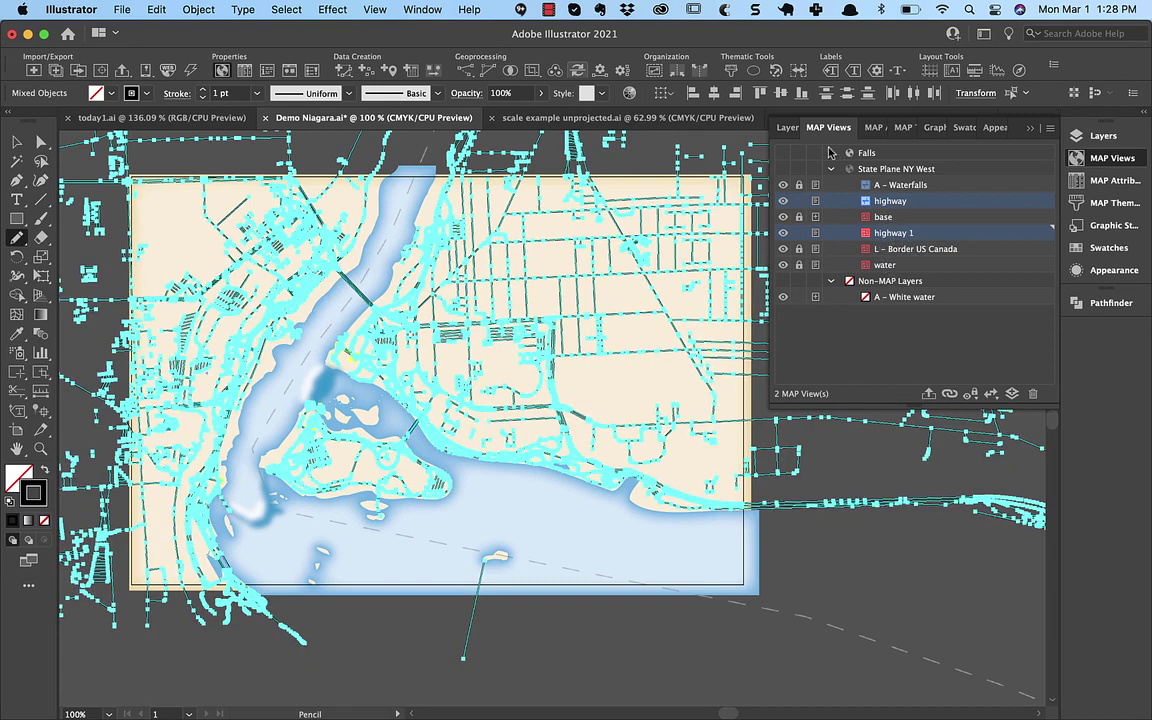
- Hide every layer except highway 1
key(F7)
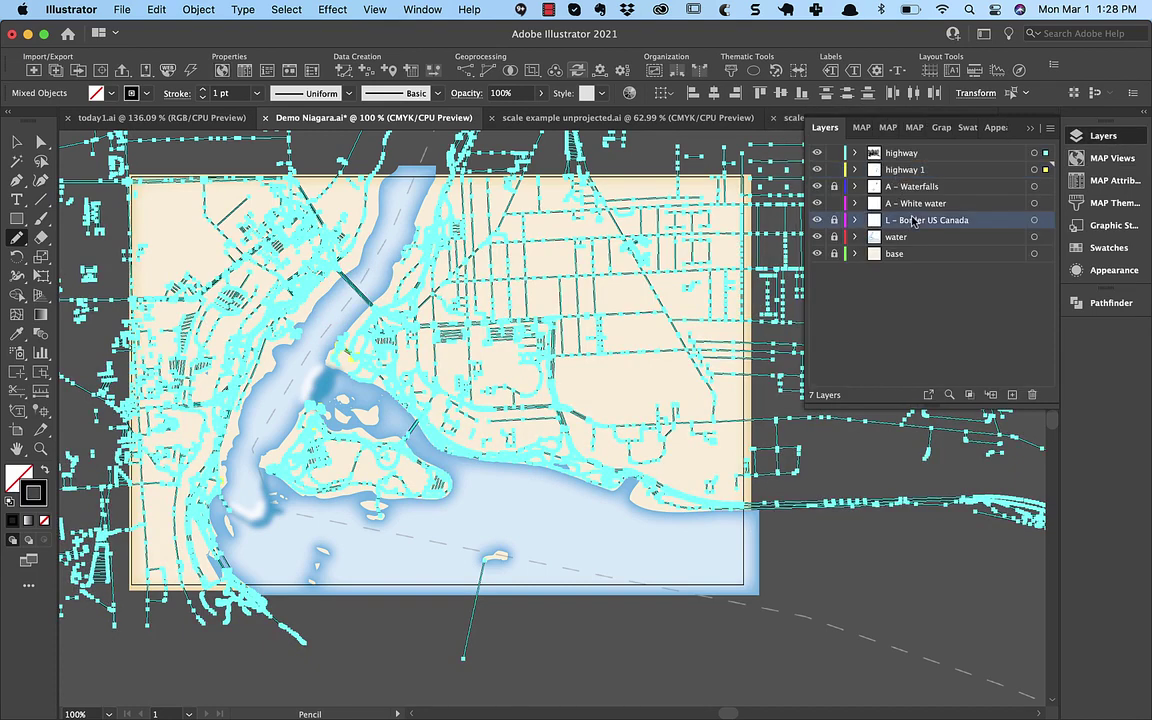
click(905, 170)
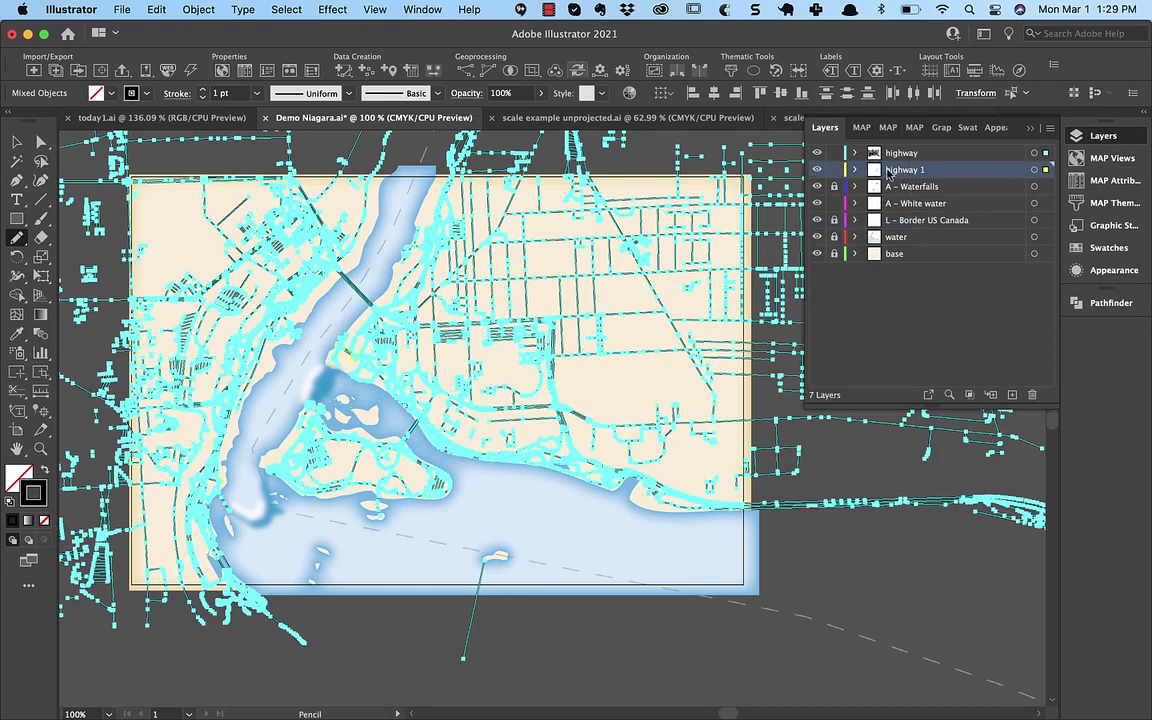
alt+click(817, 170)
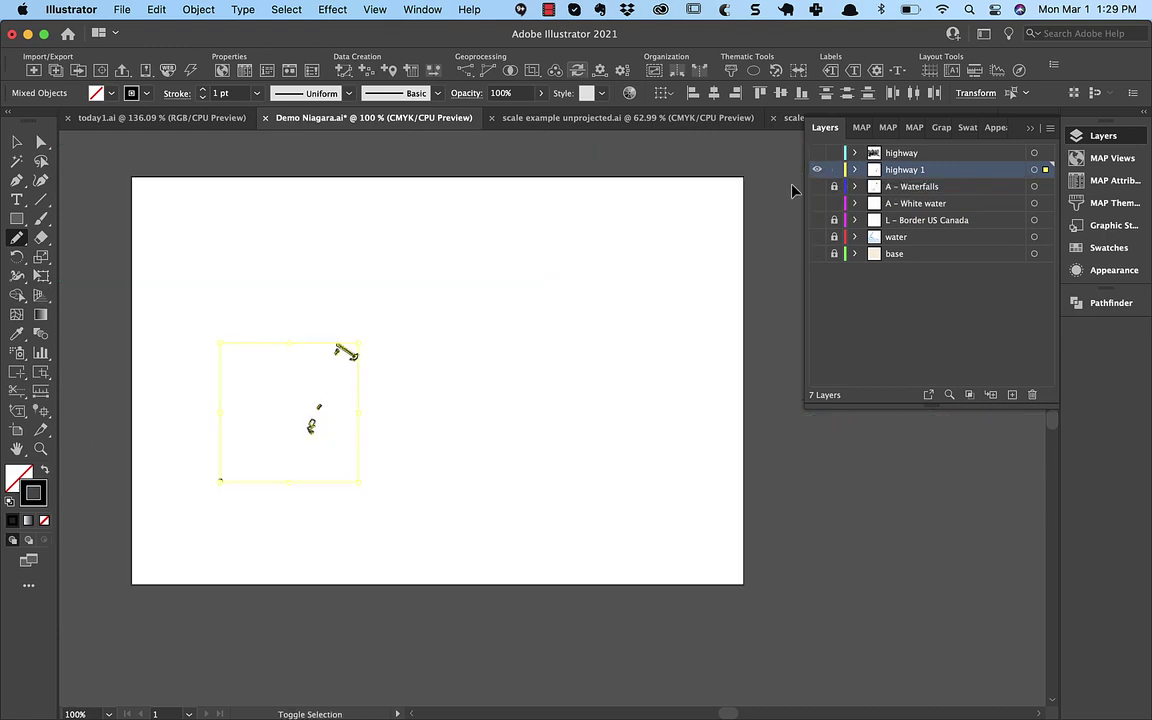
- Select all highway 1 features and widen the name column in MAP Attributes
key(super+shift+a)
key(z)
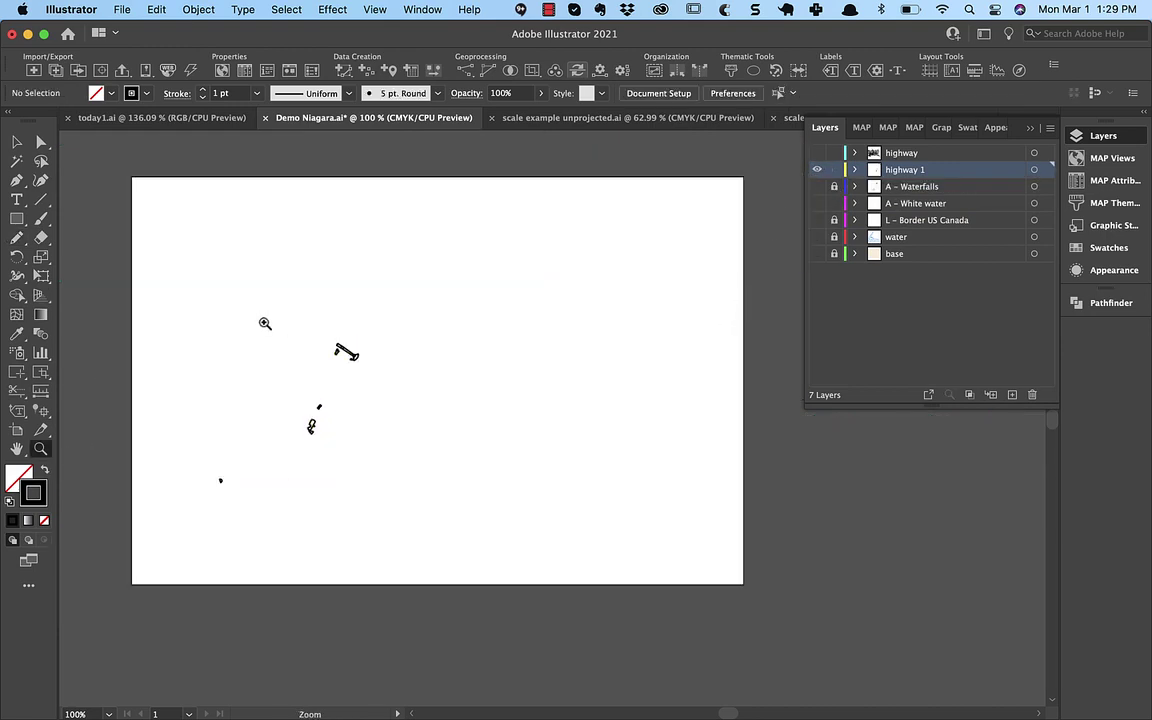
drag(263, 319, 484, 523)
key(super+a)
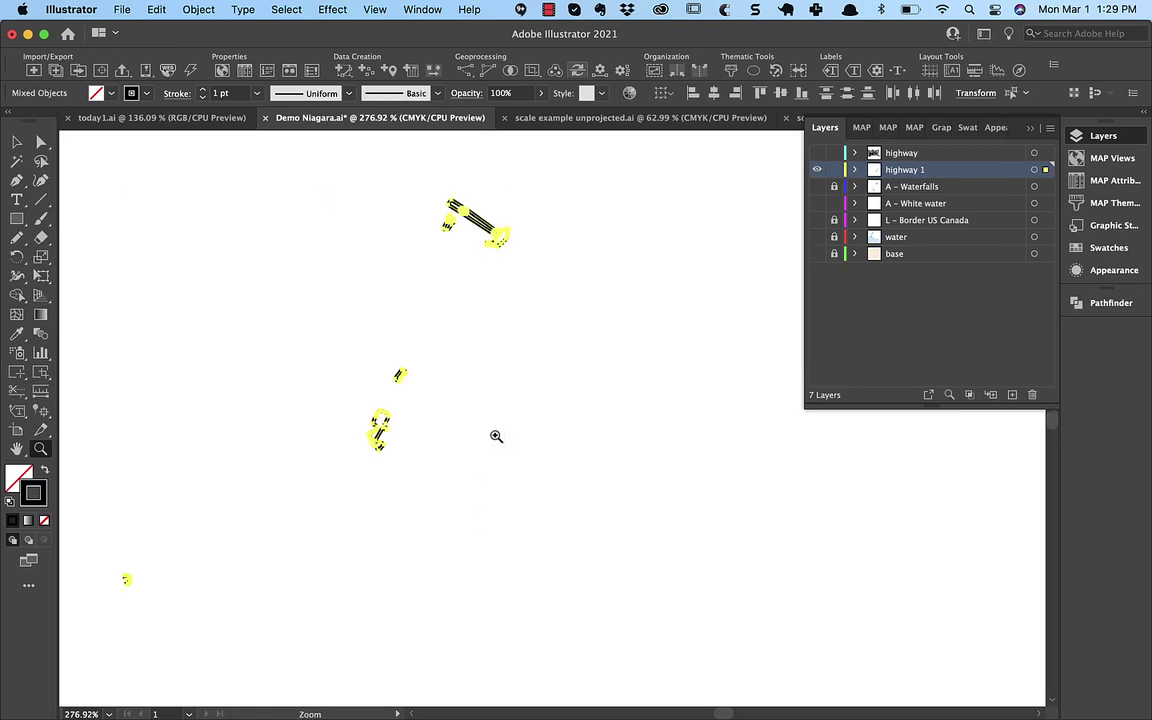
click(222, 68)
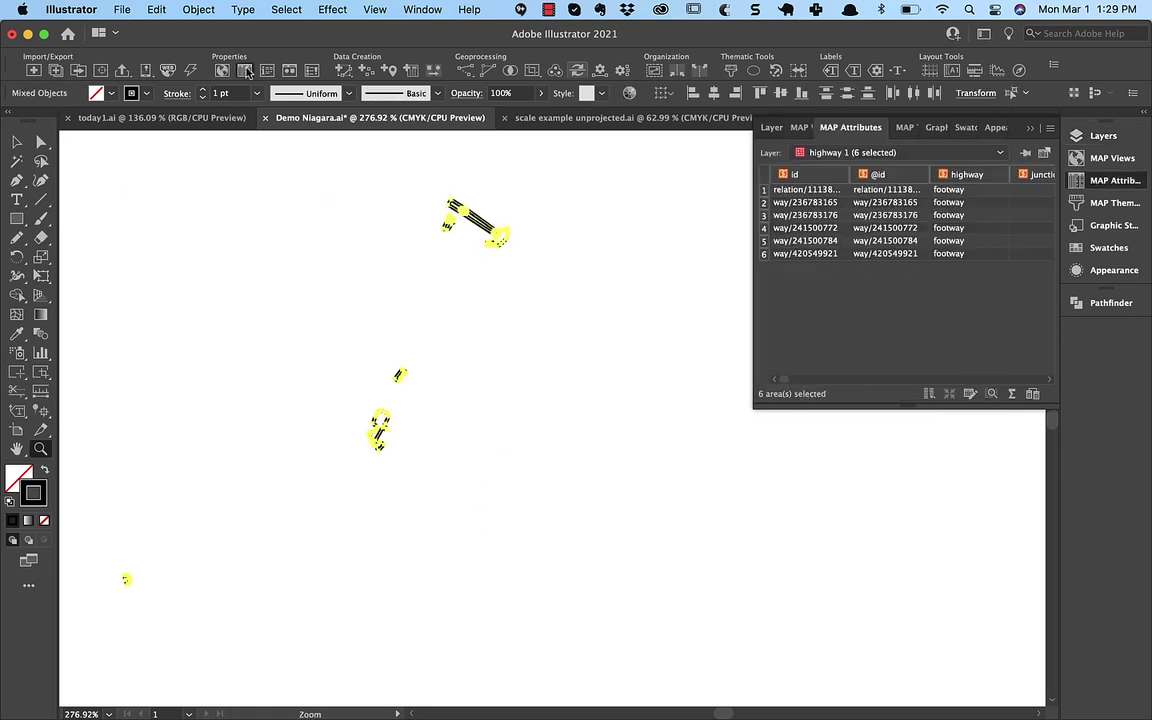
scroll(921, 296, right, 10)
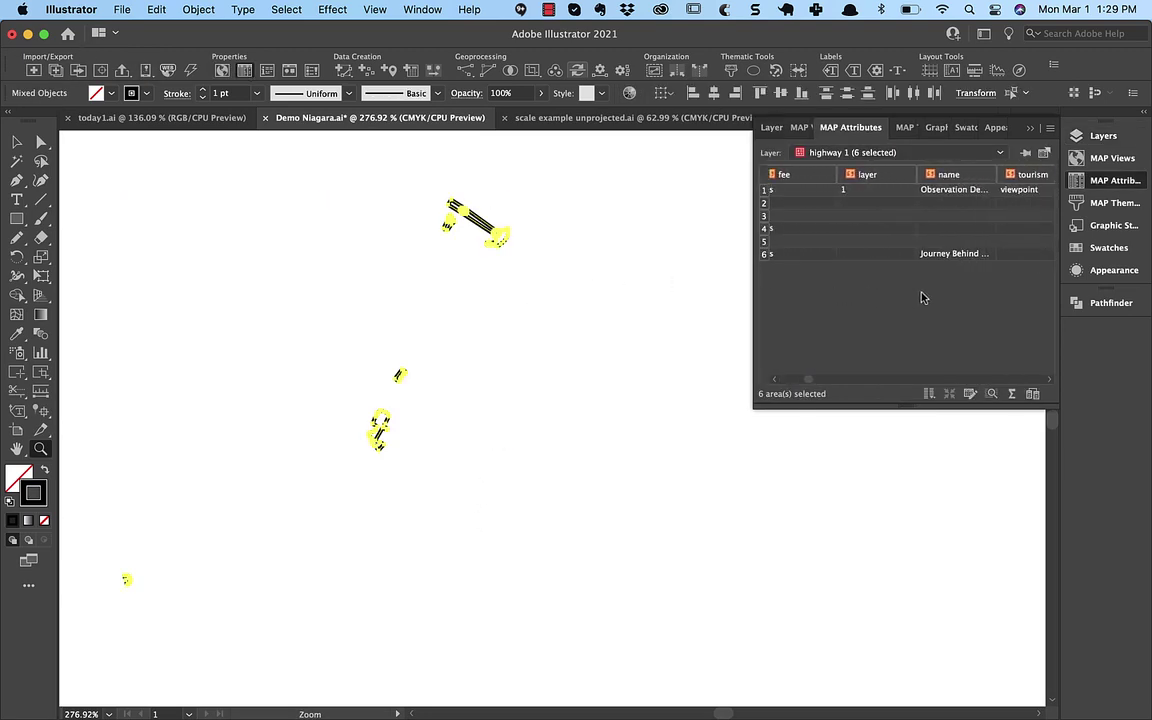
scroll(921, 296, left, 1)
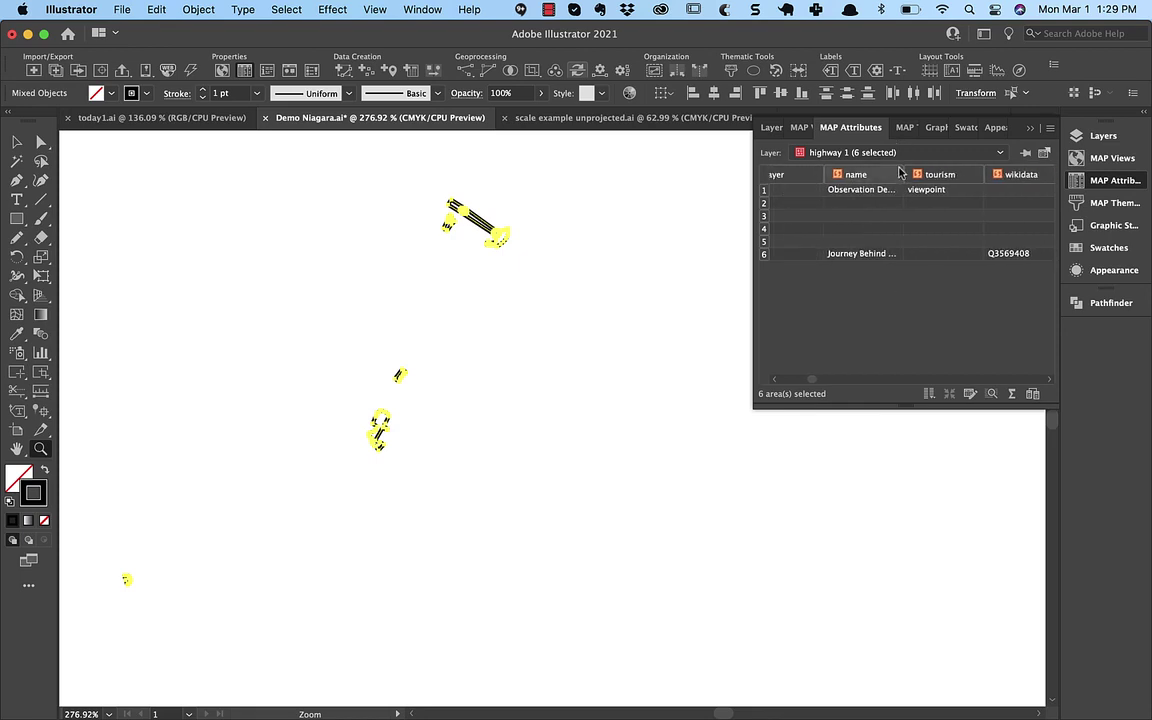
drag(900, 172, 940, 172)
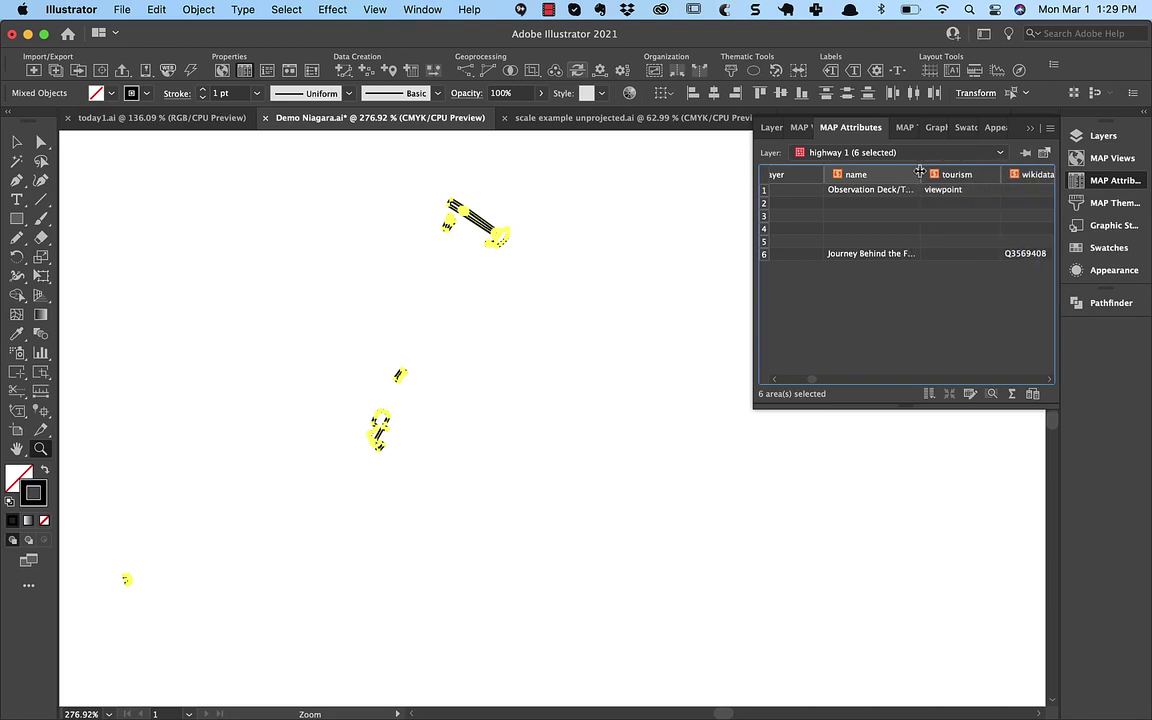
- Zoom to 200% and recentre the view on the highway 1 features
key(v)
key(super+minus)
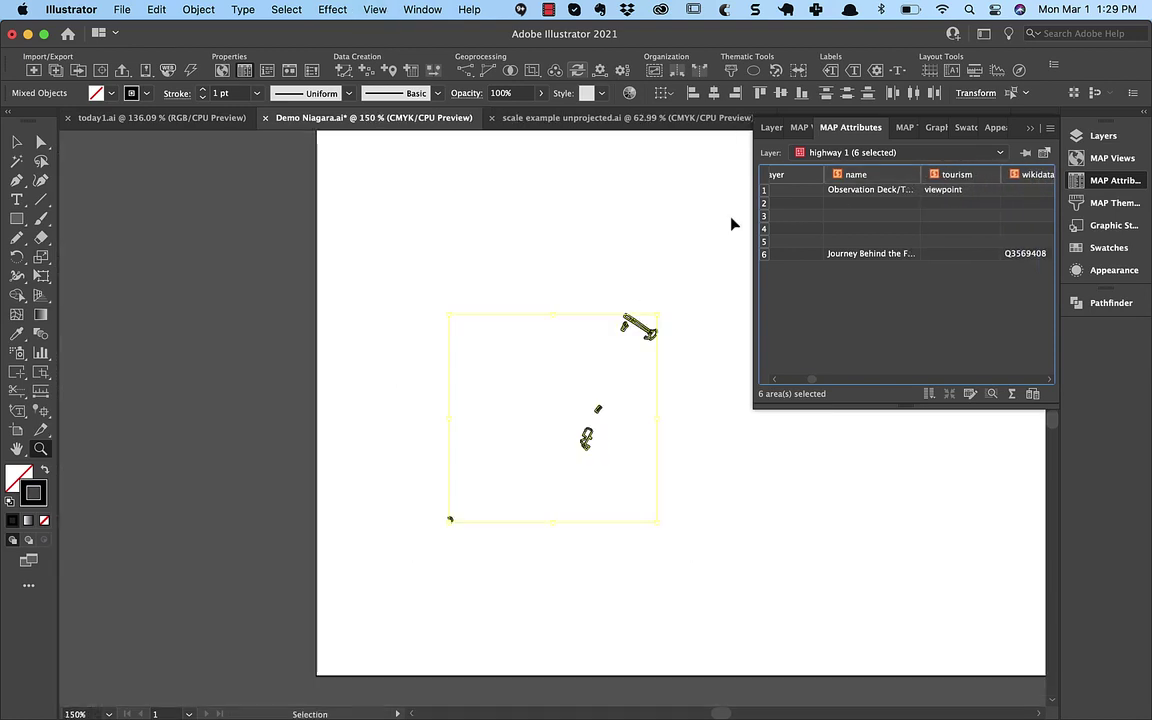
key(super+equal)
drag(687, 265, 338, 260)
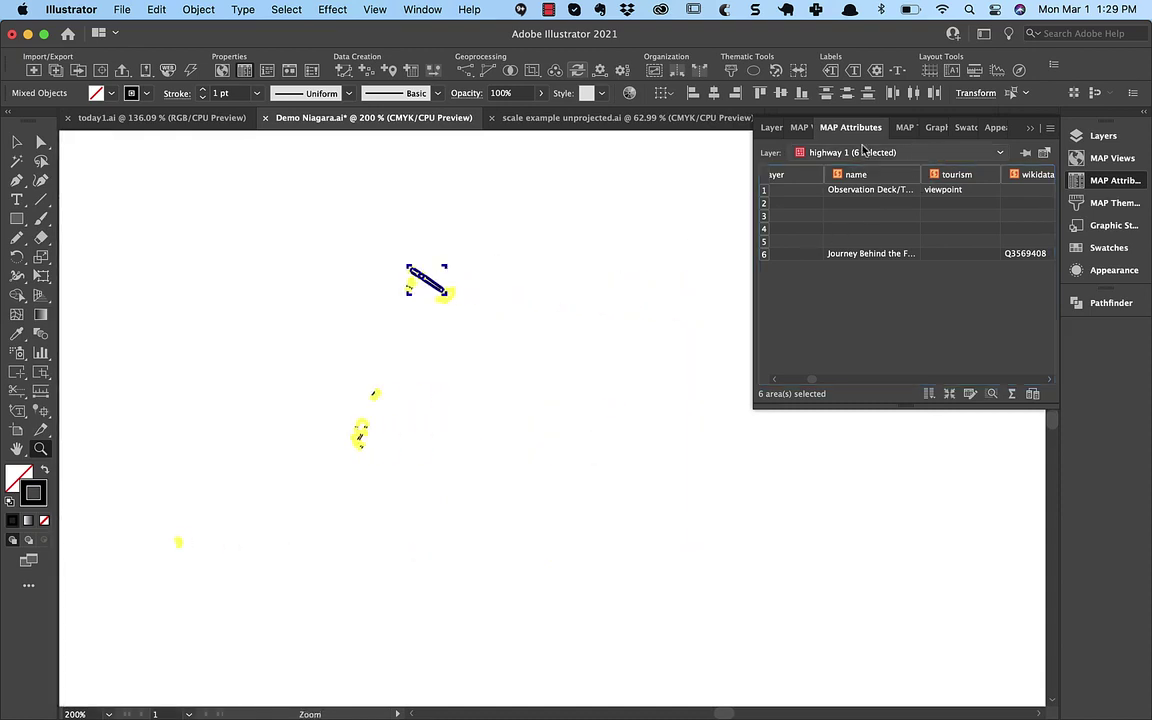
click(773, 129)
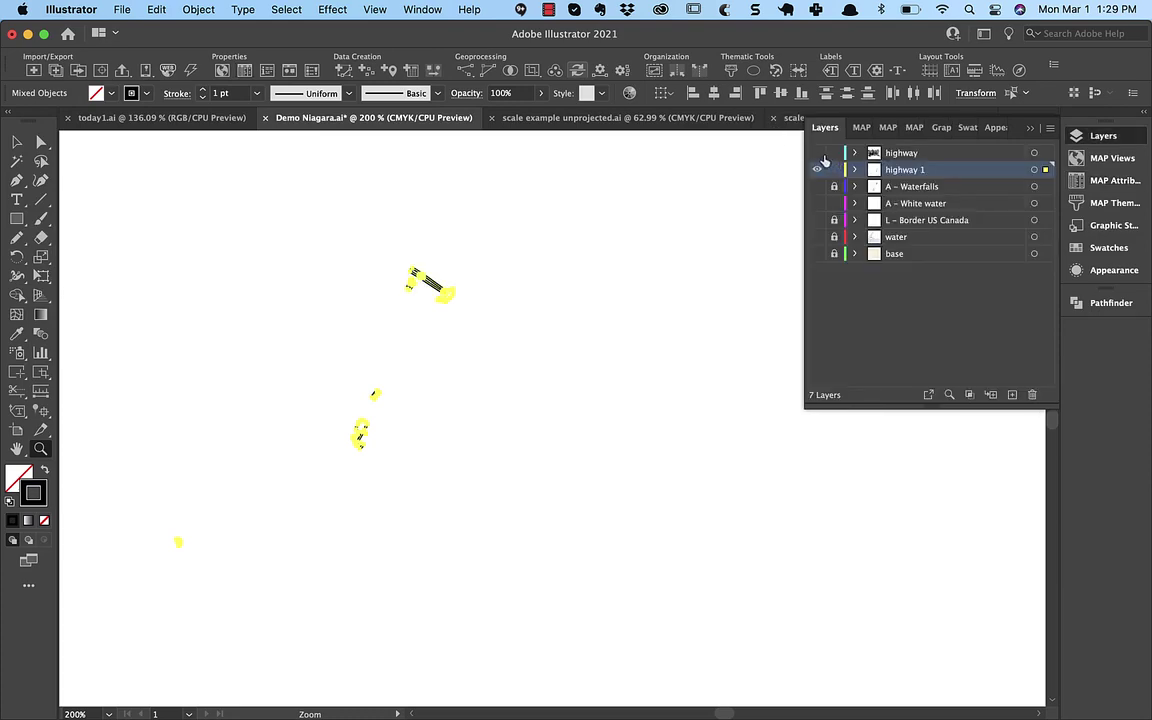
- Show the highway and remaining map layers again and select the Highway – Roads theme
click(818, 153)
click(922, 155)
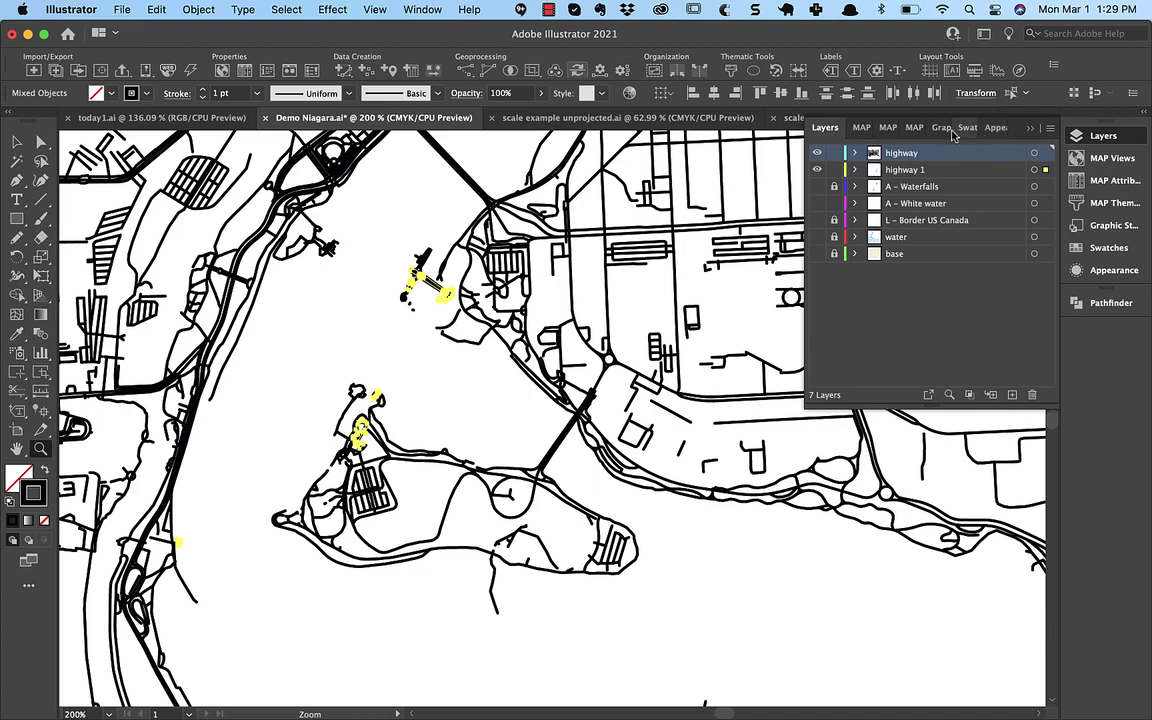
drag(818, 186, 813, 326)
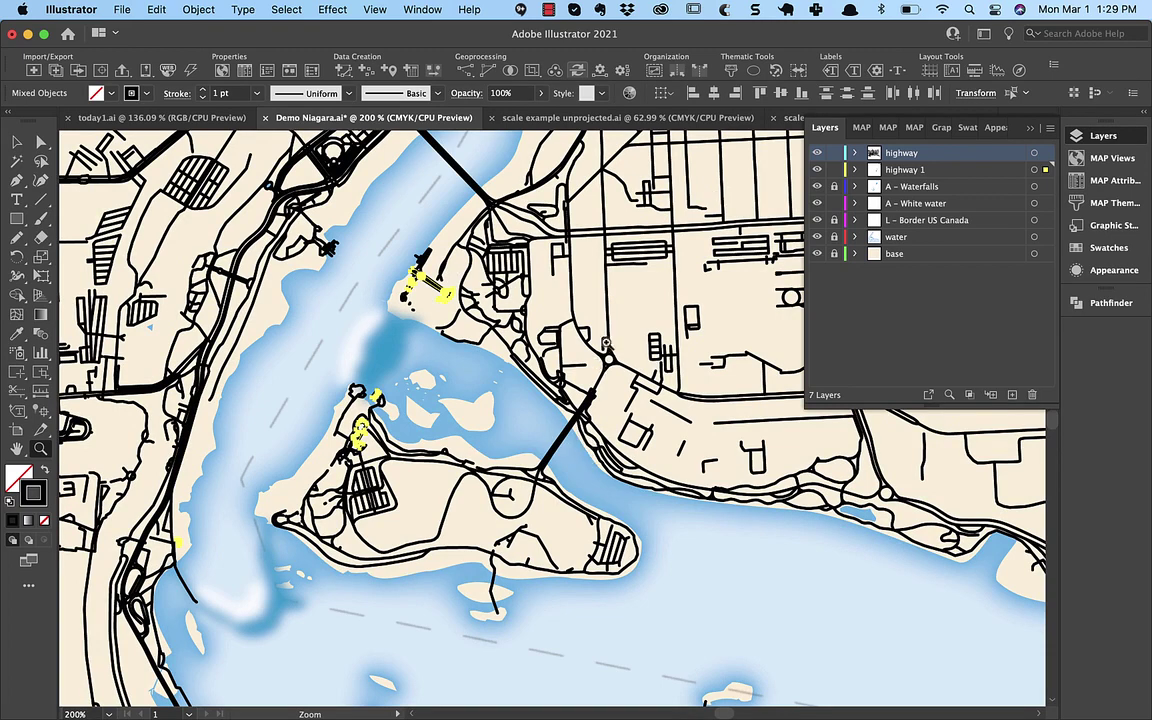
click(731, 72)
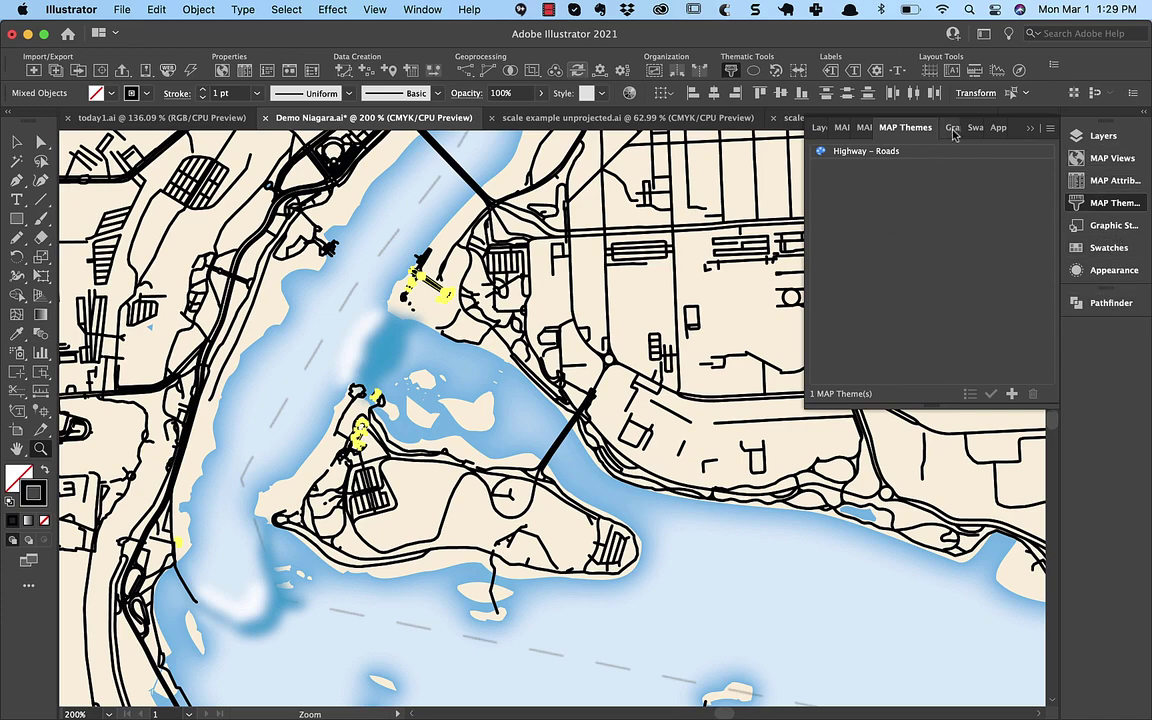
click(850, 155)
- Open the Highway – Roads theme editor and set it to apply to the highway layer
double_click(850, 155)
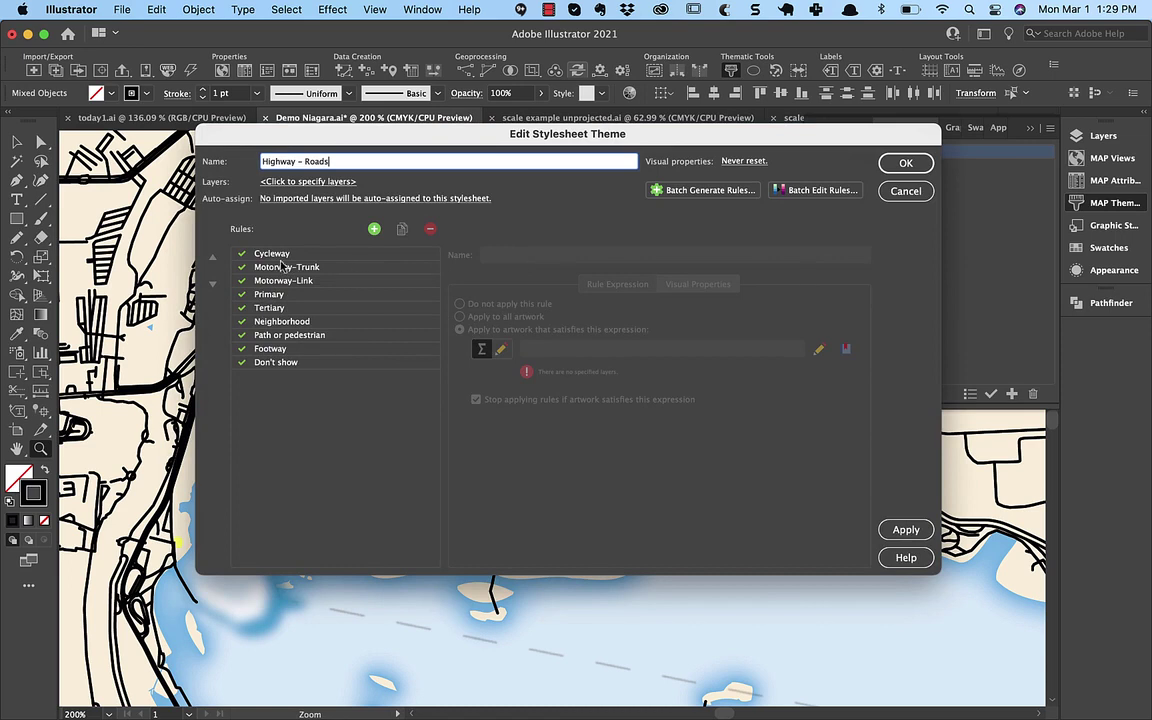
click(284, 183)
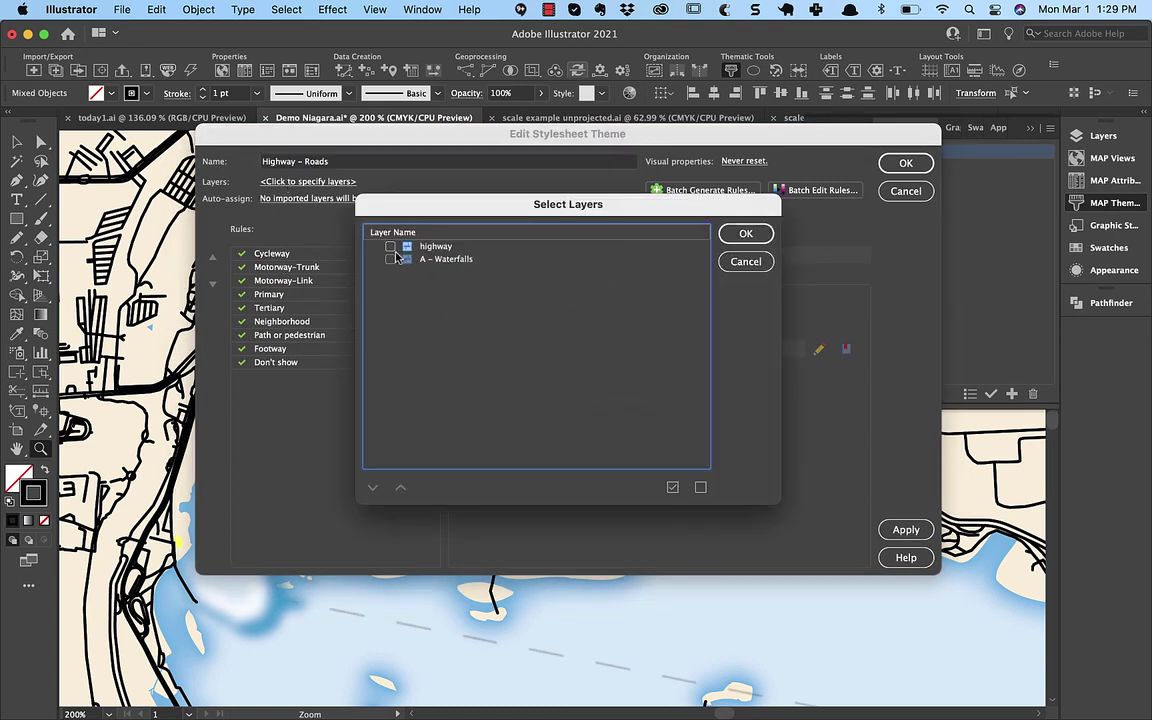
click(390, 247)
click(747, 234)
- Review the Cycleway, Motorway-Trunk, Motorway-Link, Primary, Tertiary and Neighborhood rules
click(270, 256)
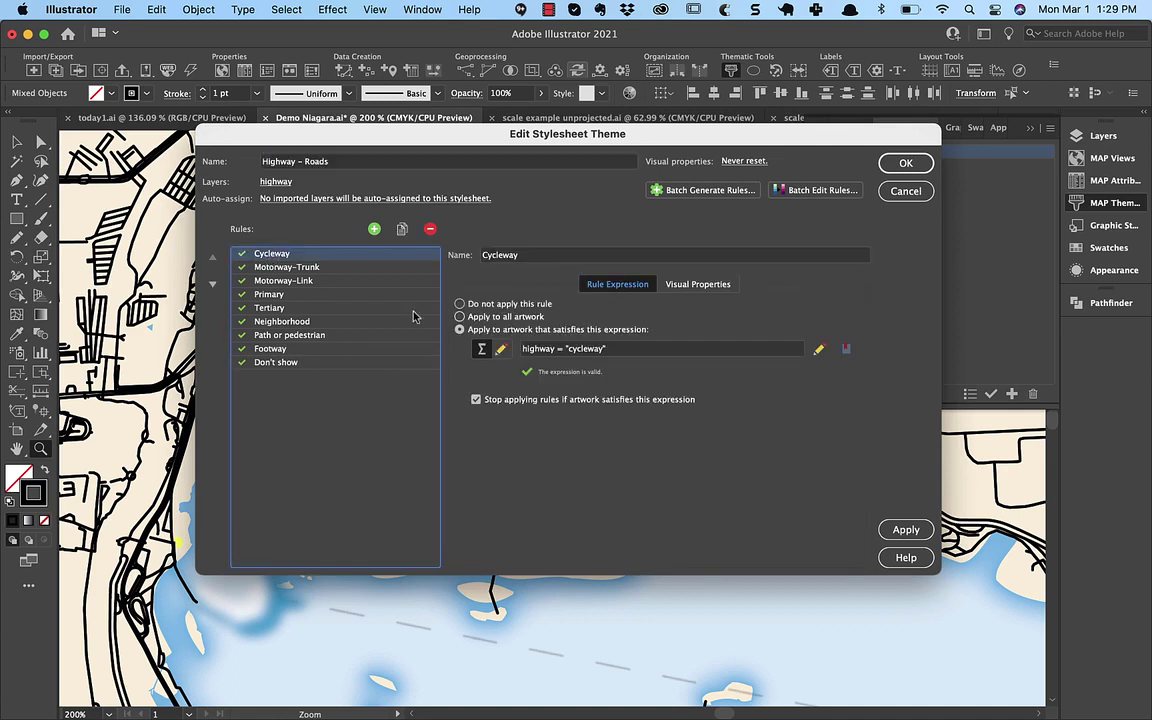
click(318, 270)
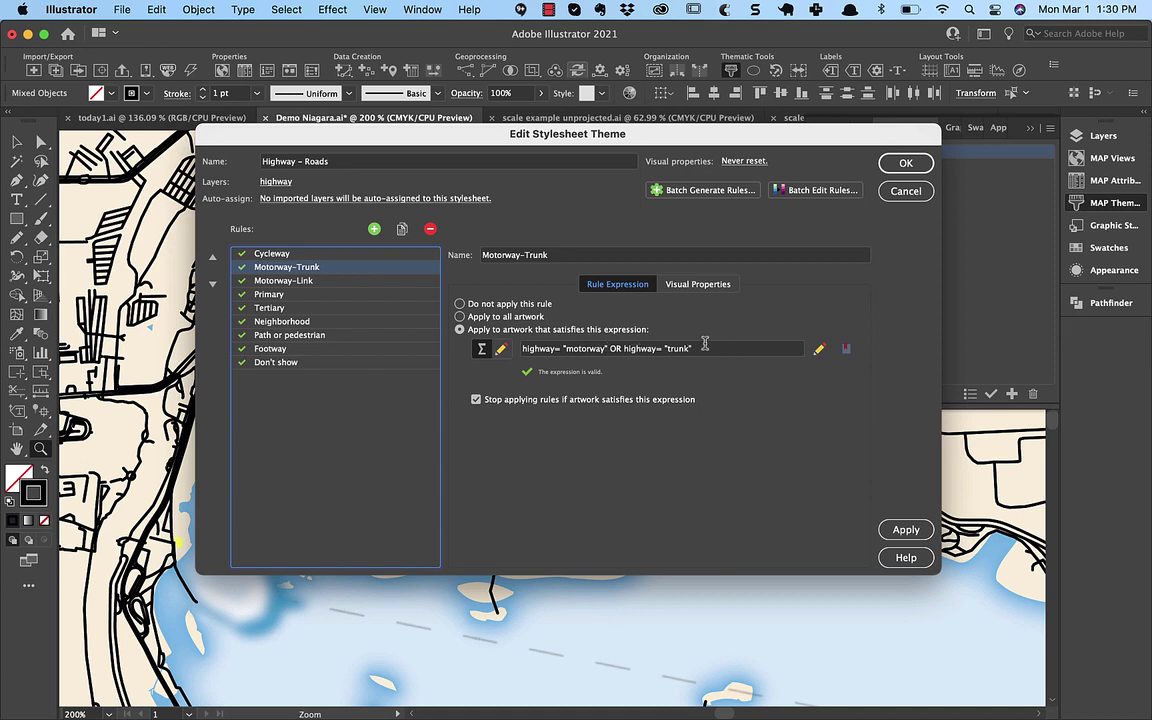
click(290, 281)
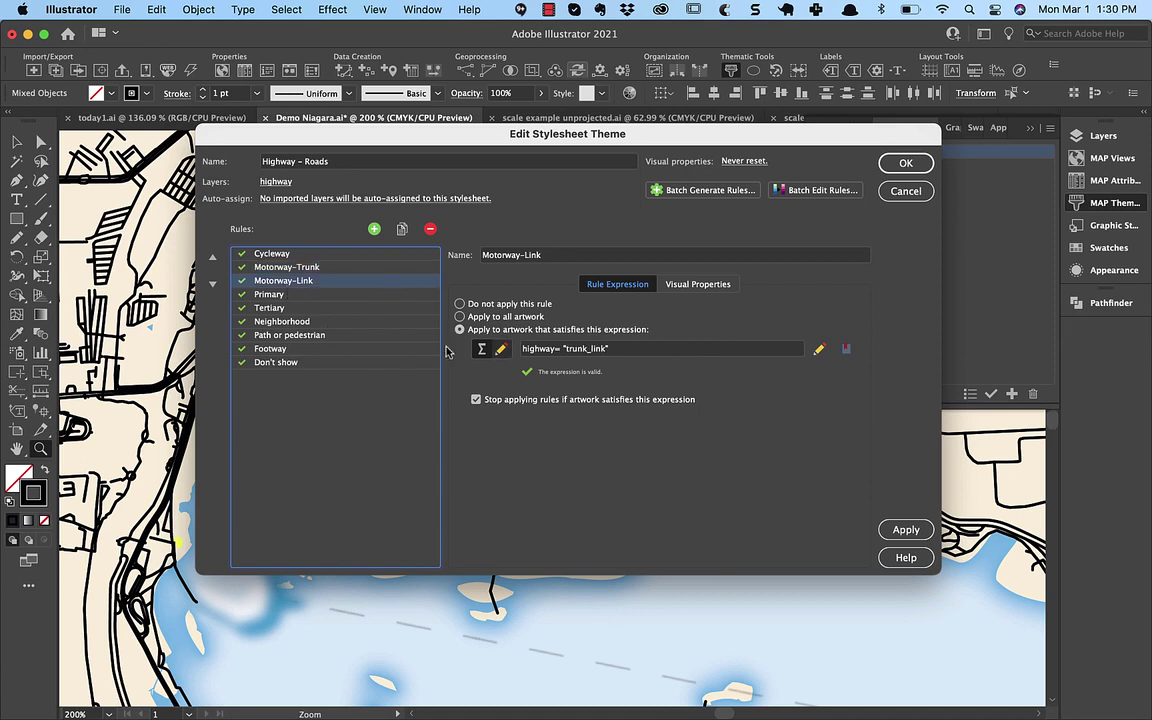
click(270, 295)
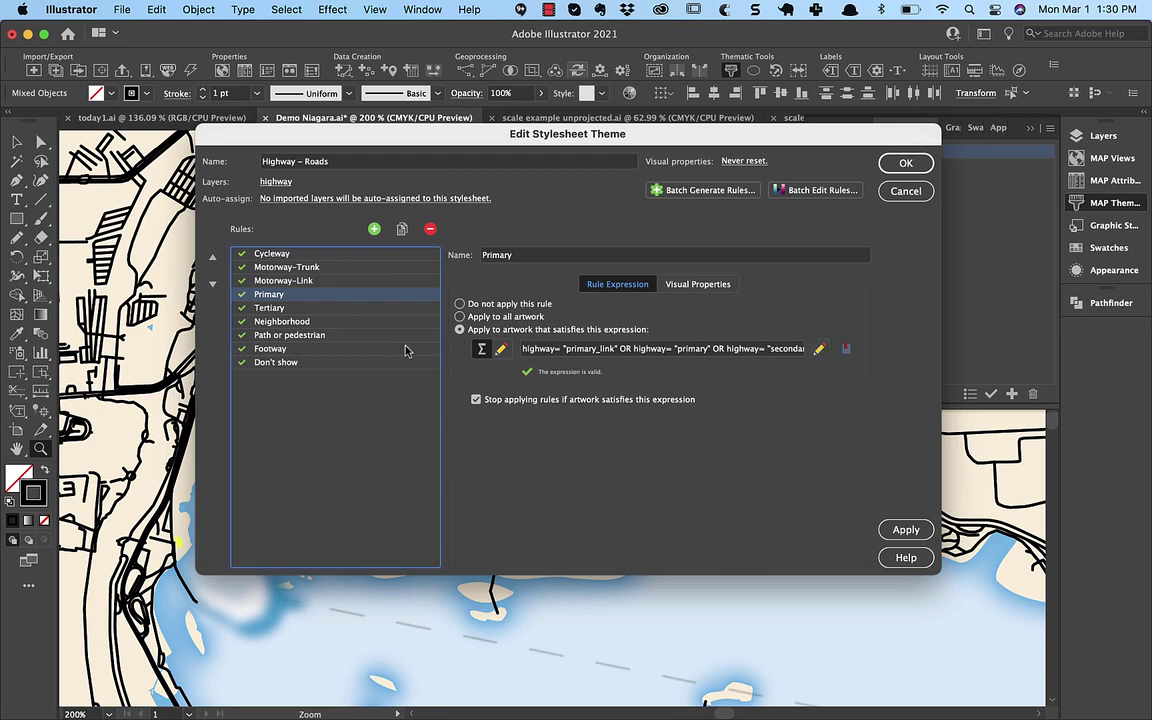
click(302, 309)
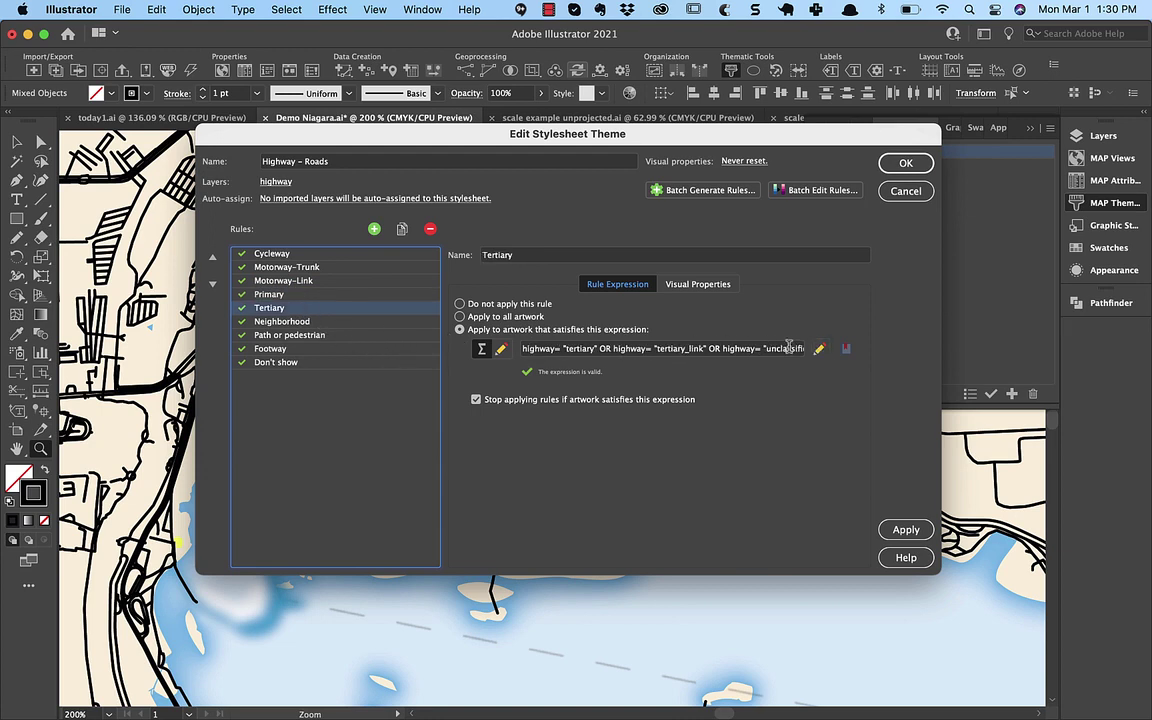
click(293, 322)
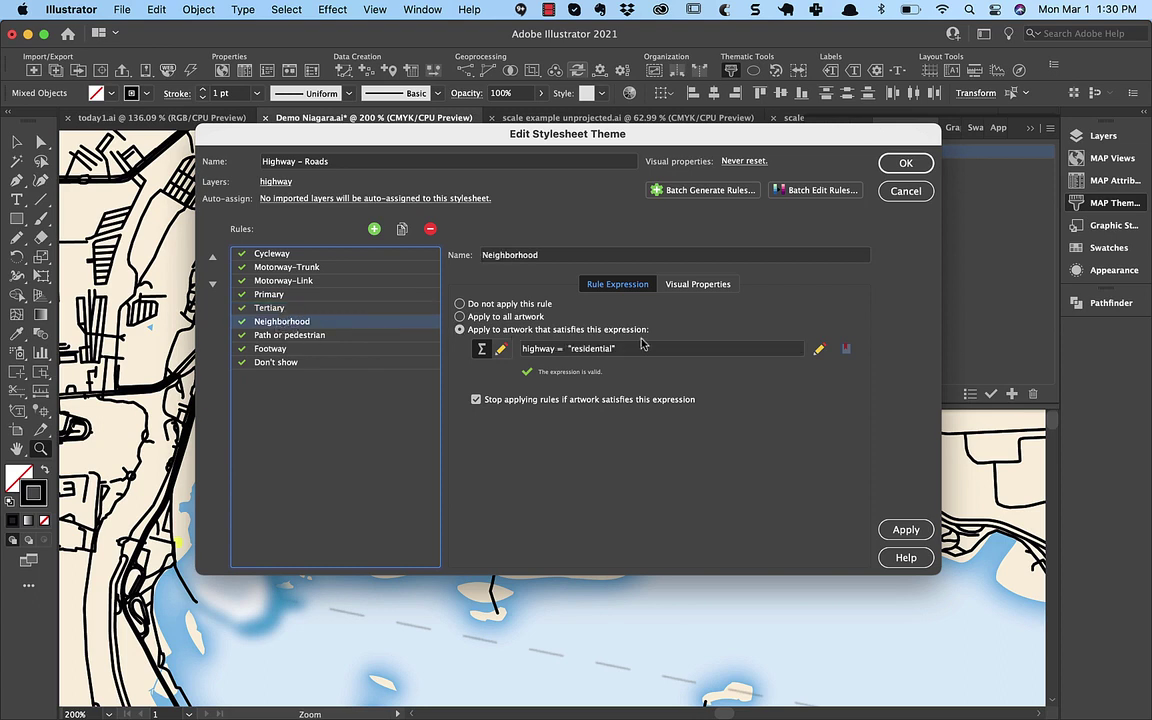
- Check the expressions of the Path or pedestrian, Footway and Don't show rules
click(292, 338)
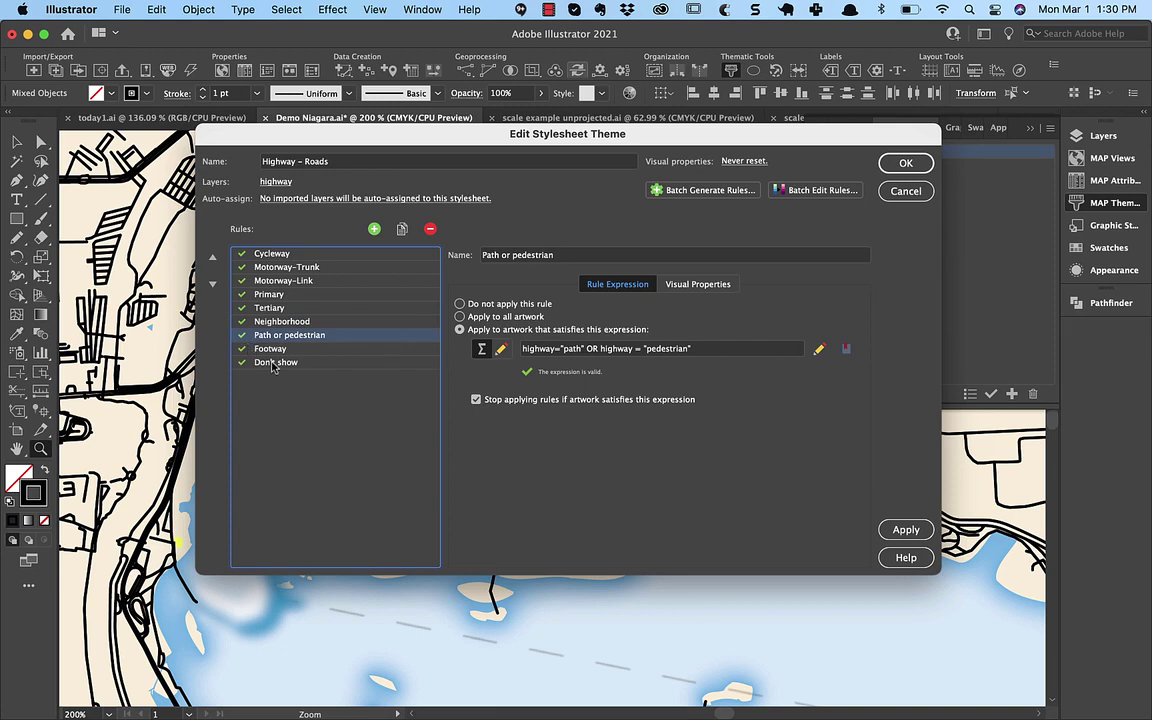
click(272, 350)
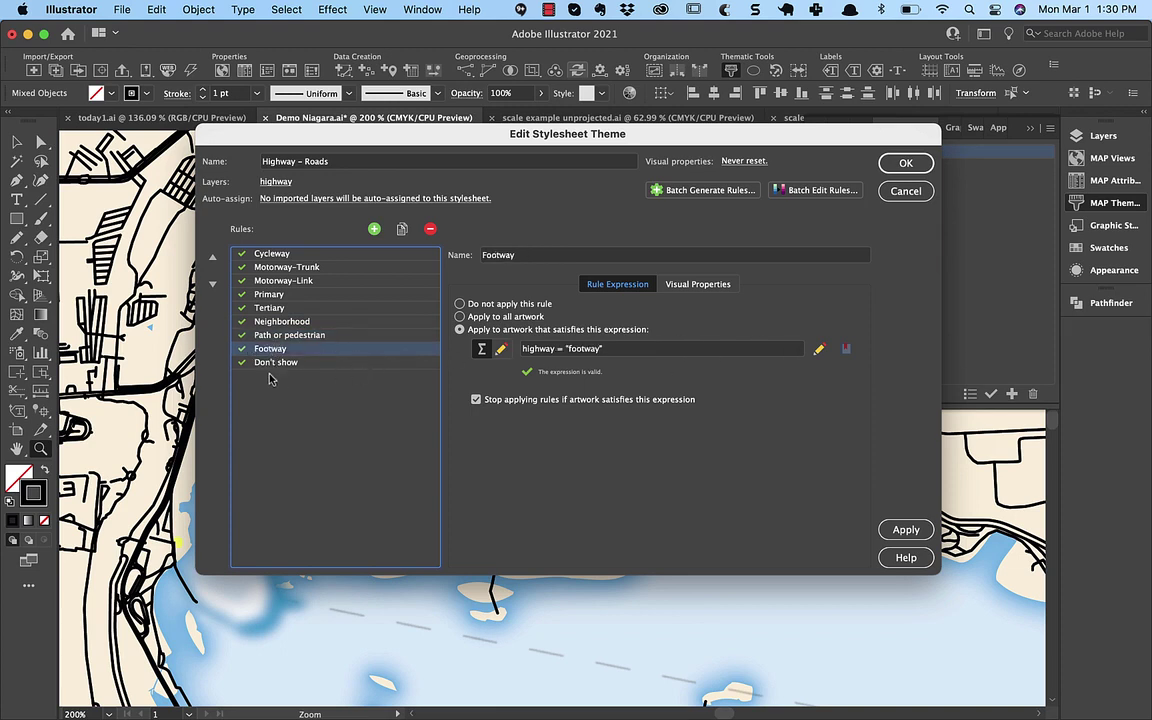
click(270, 364)
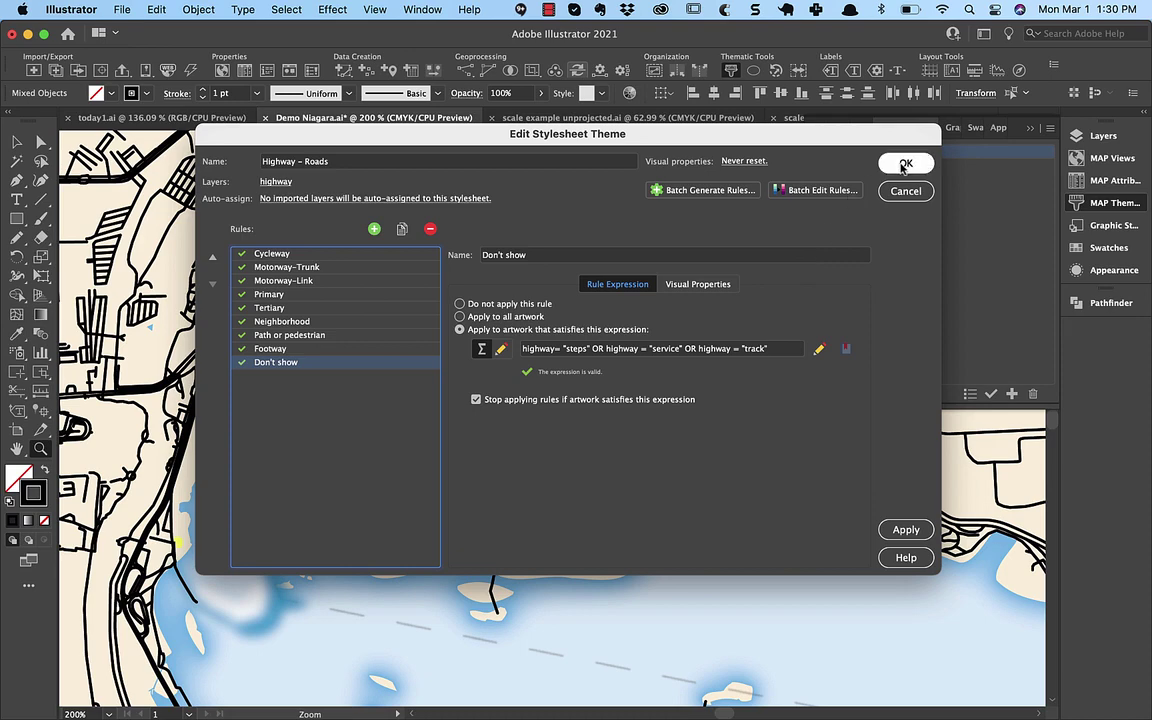
- Apply the Highway – Roads stylesheet and lock the highway layer
click(903, 531)
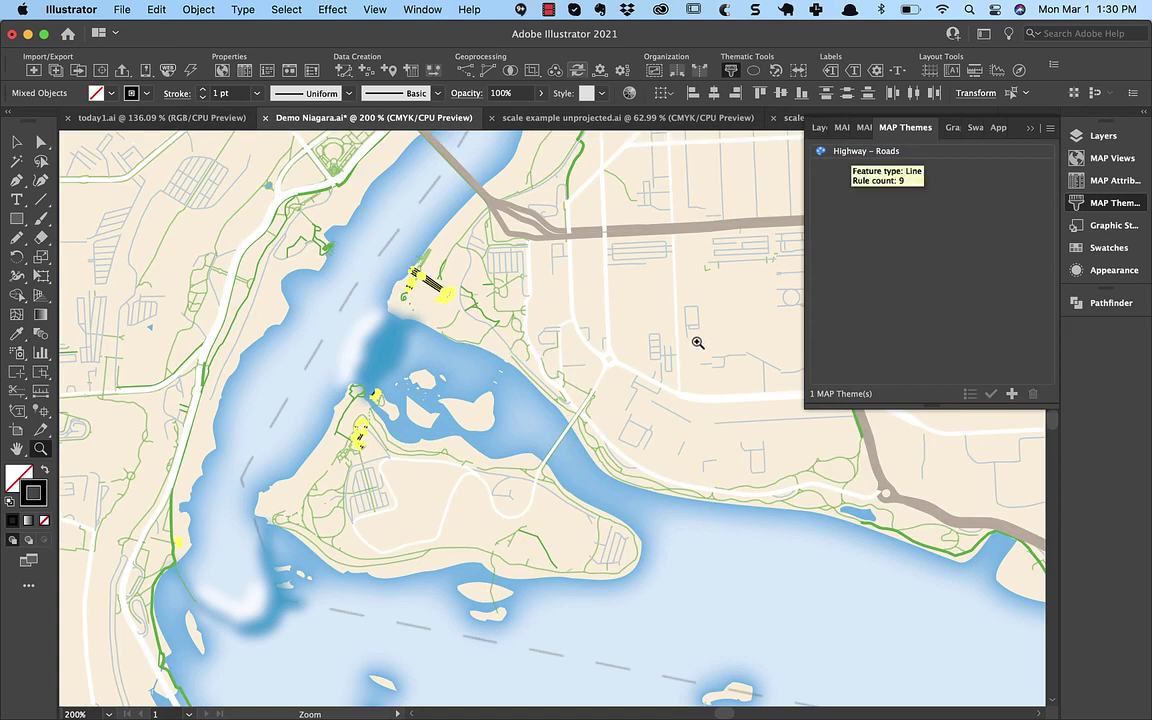
key(super+shift+a)
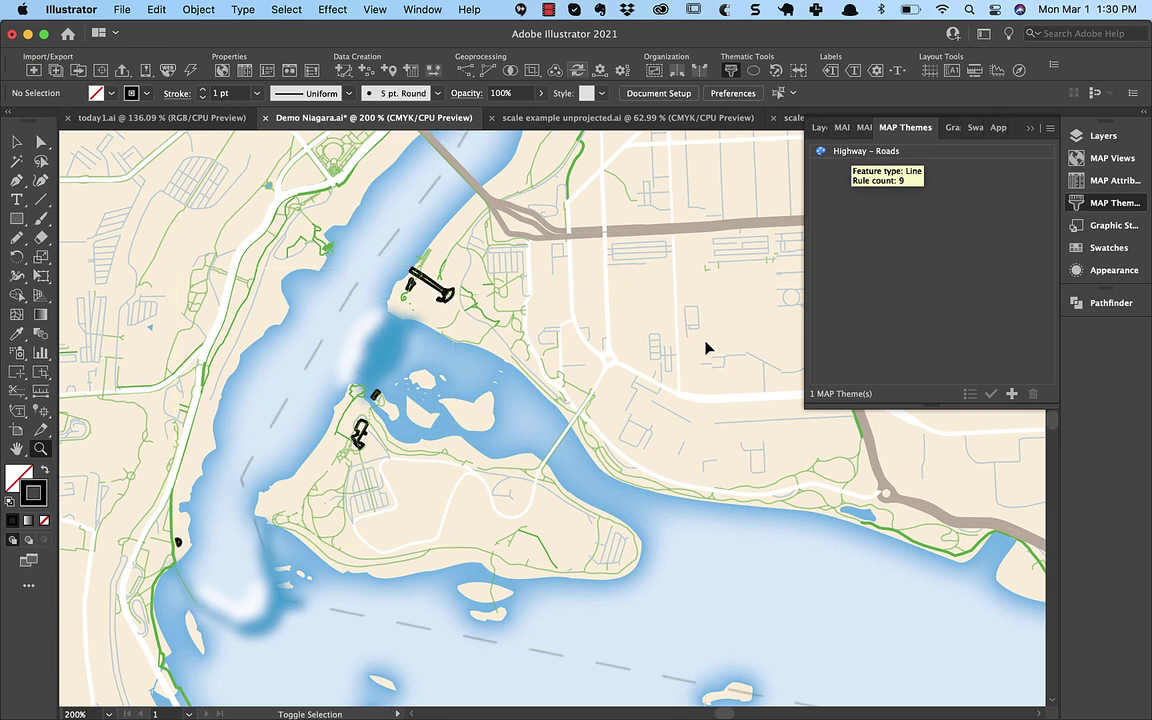
key(v)
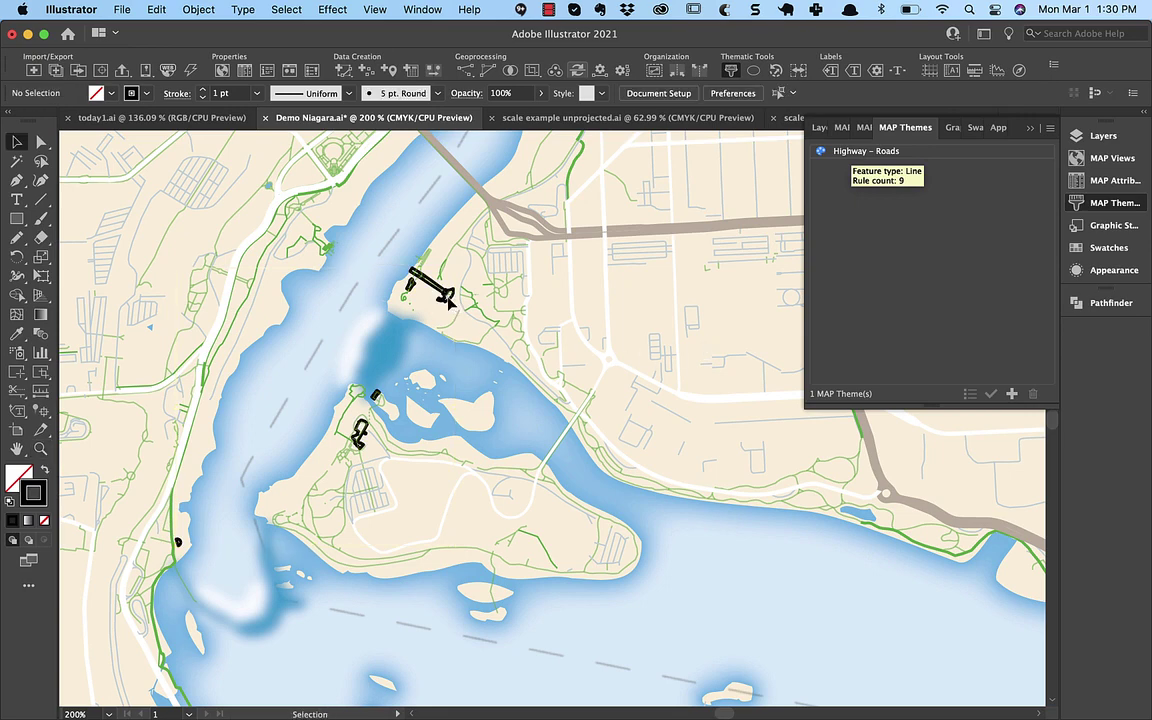
click(446, 298)
click(825, 127)
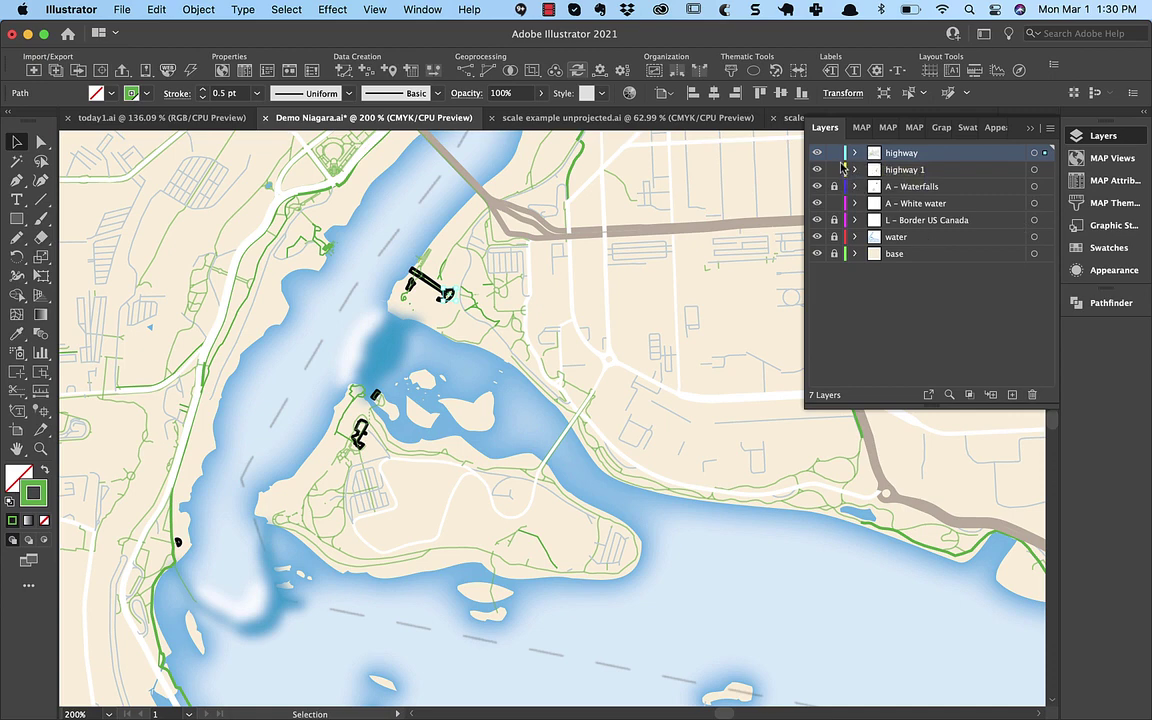
click(834, 152)
- Give all unlocked artwork the Buildings graphic style, then deselect
key(super+a)
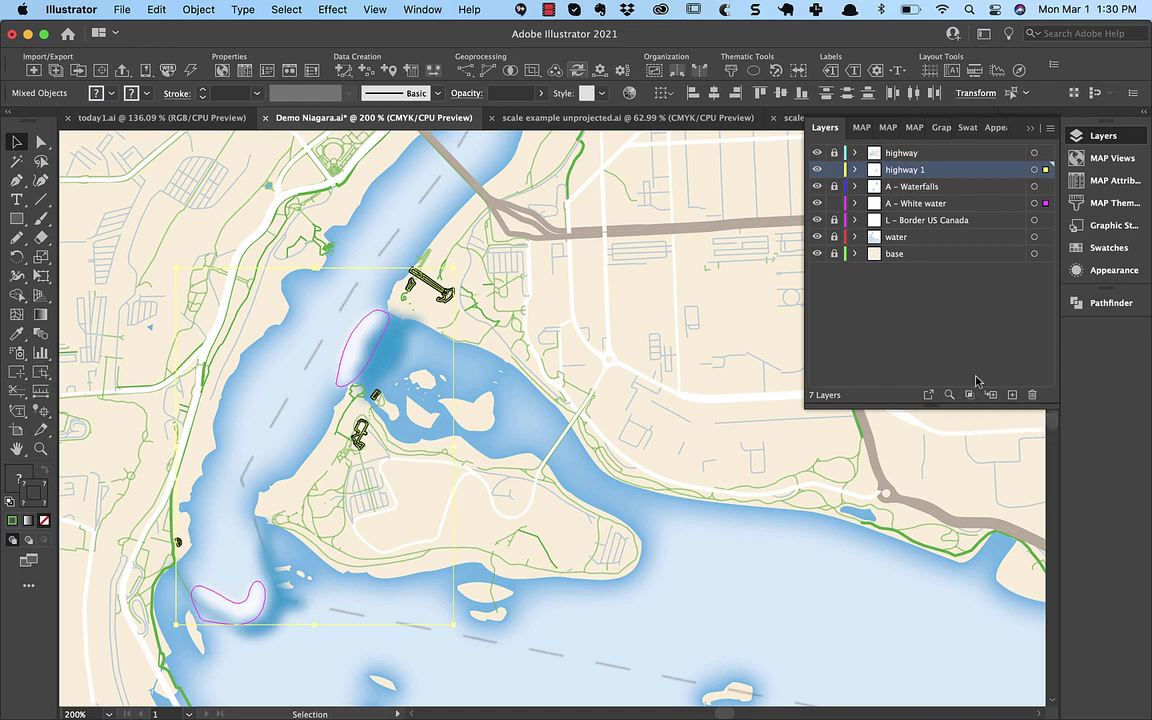
click(941, 128)
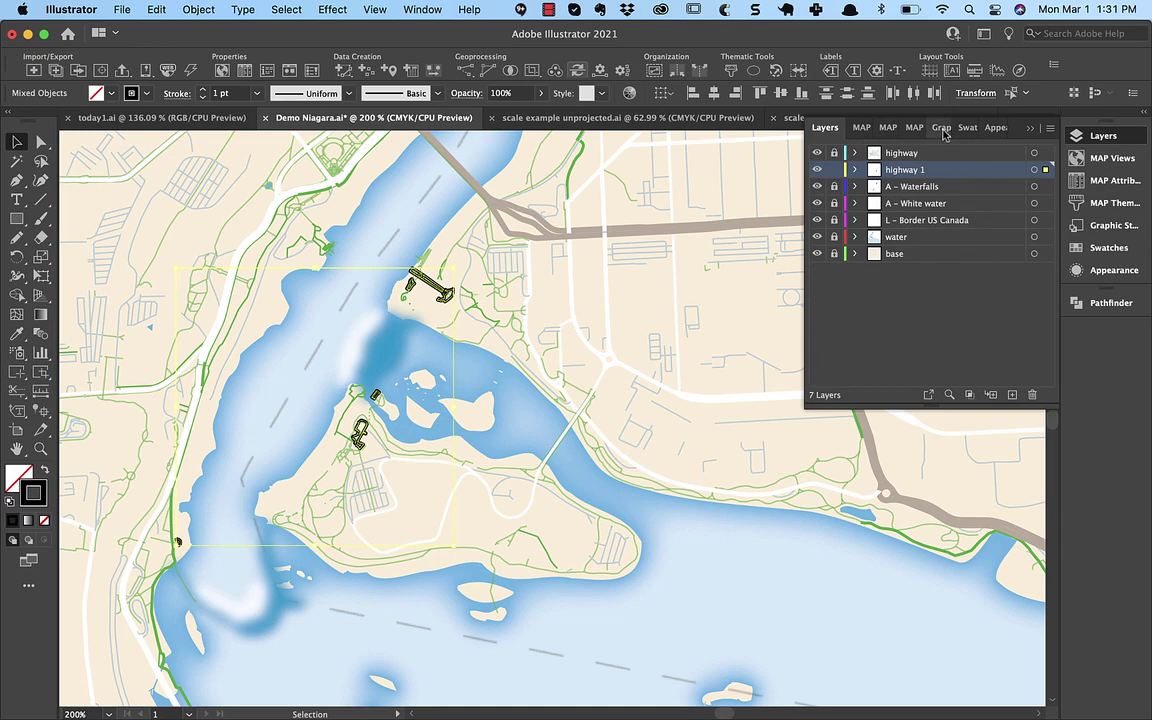
click(939, 128)
click(860, 202)
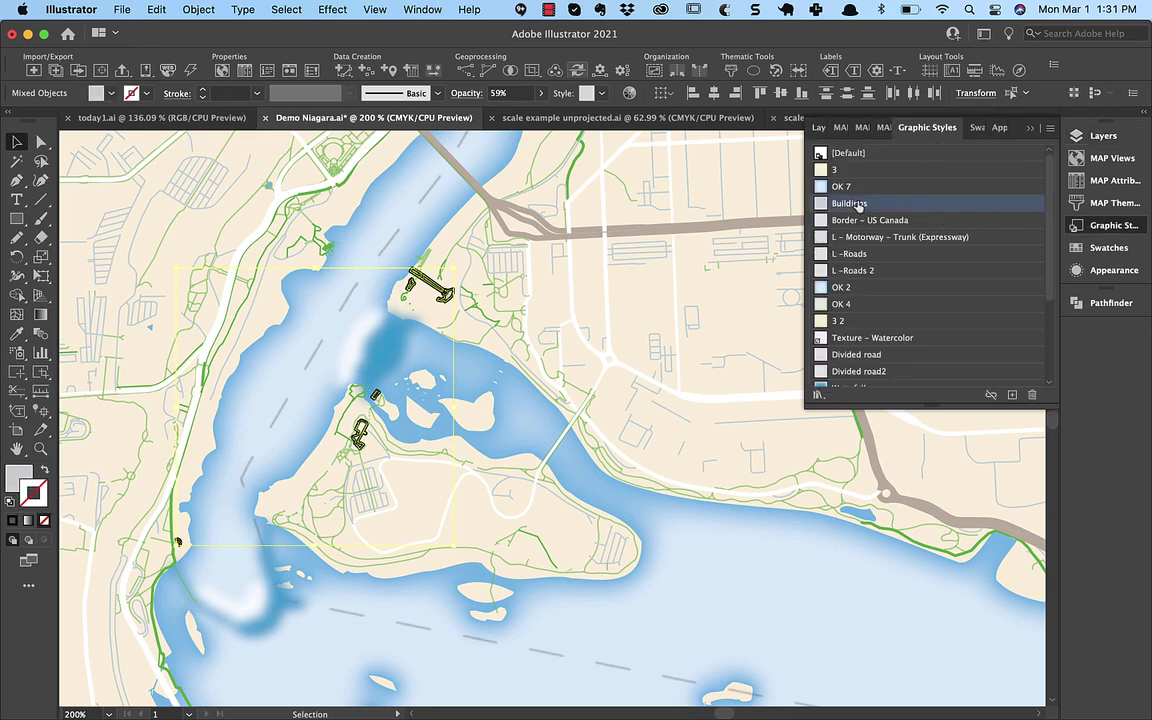
key(a)
key(v)
key(super+shift+a)
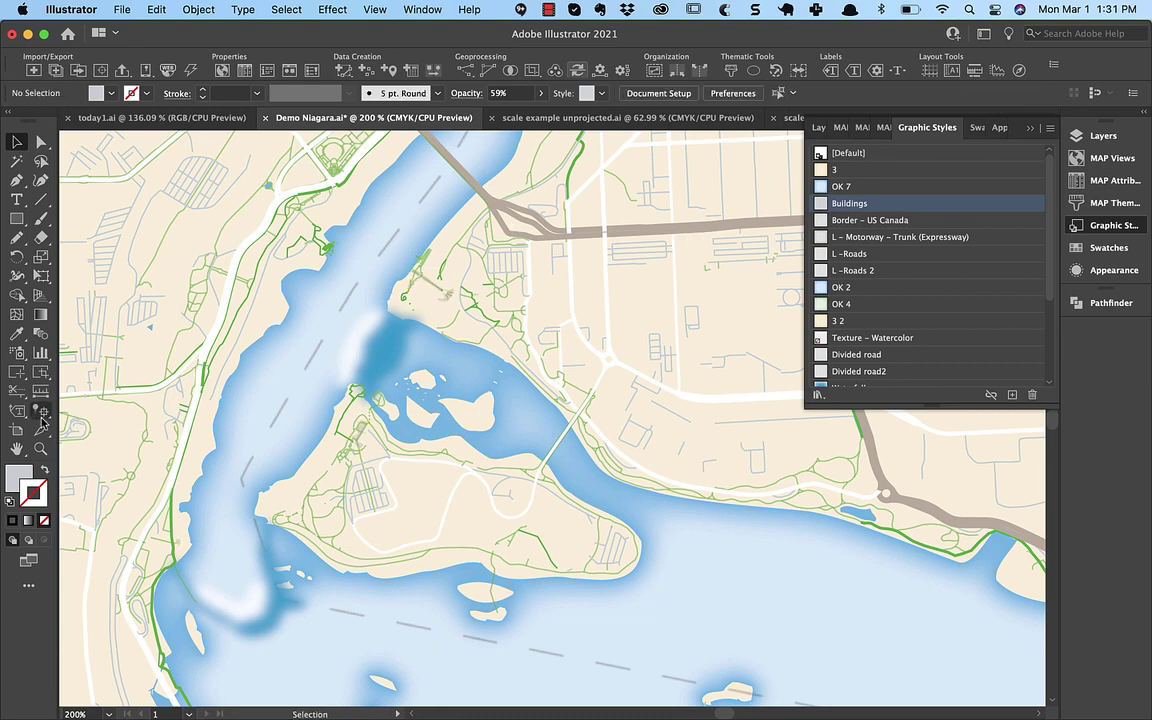
- Bring the eastern highway into view and select its grey highway segment
key(h)
drag(543, 293, 457, 323)
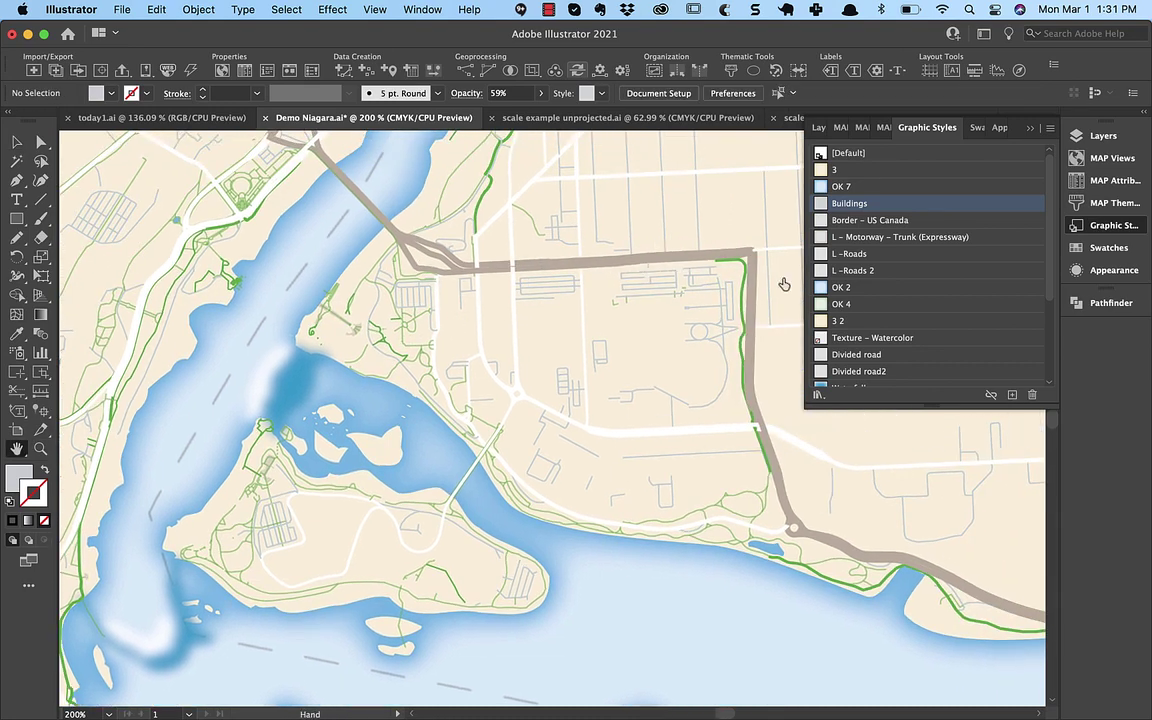
click(819, 128)
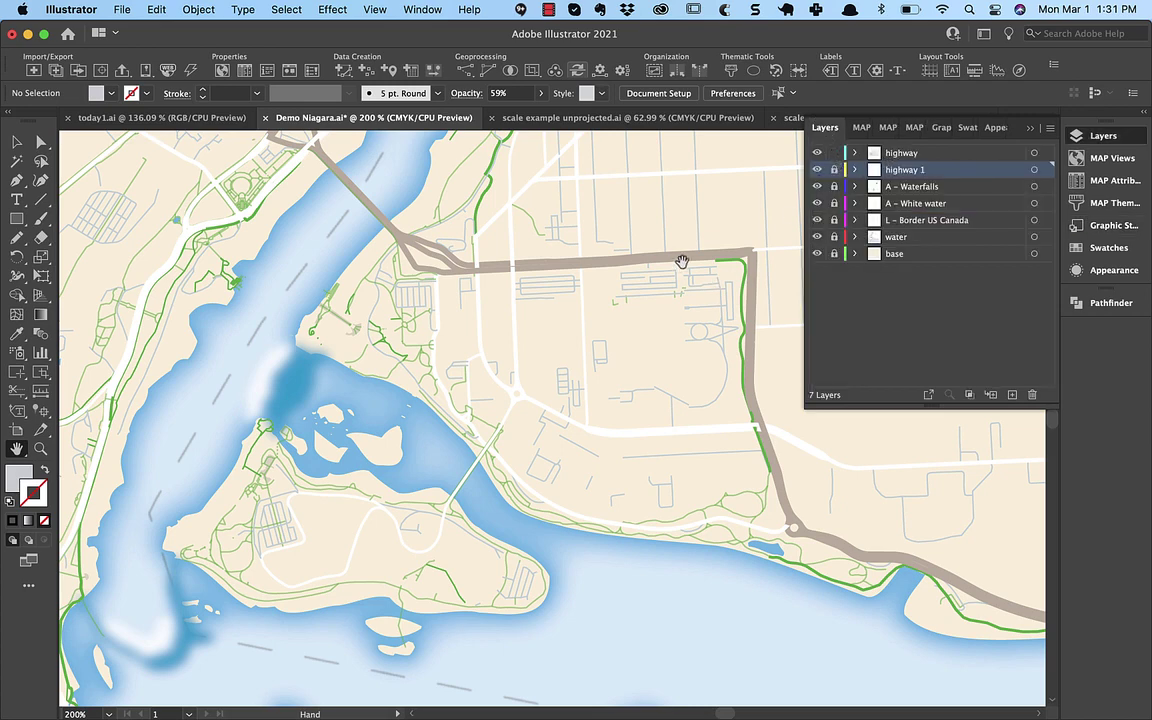
key(c)
key(v)
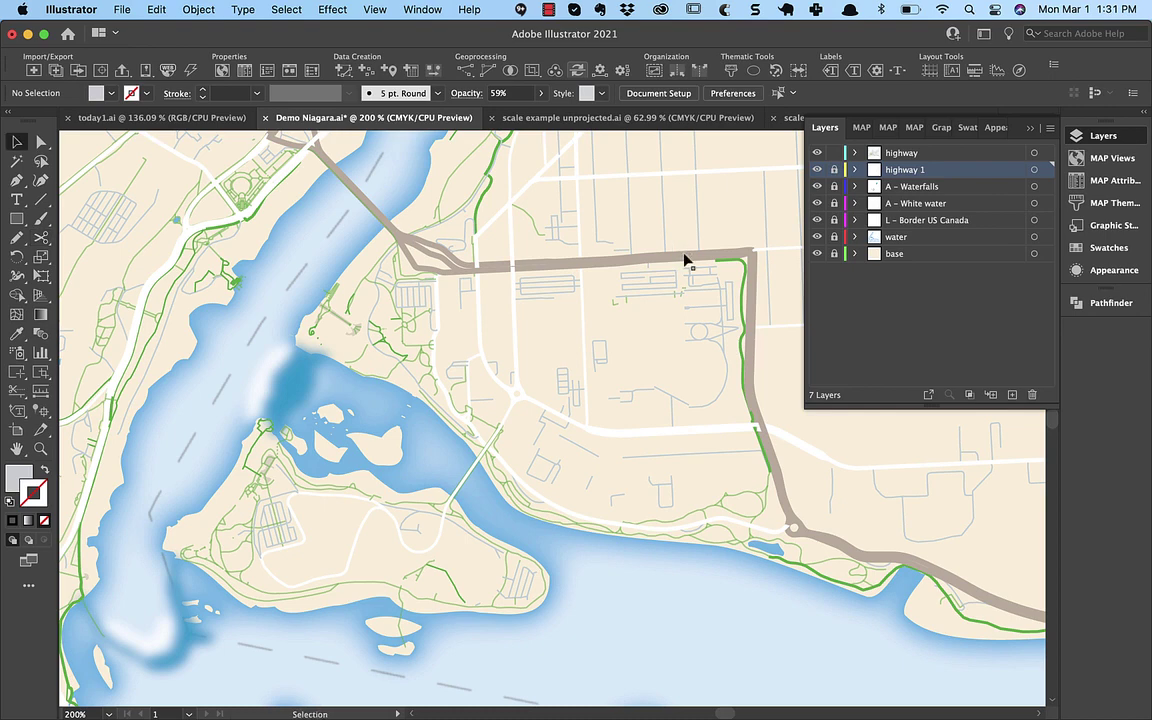
click(685, 254)
- Select all paths with the same appearance and move them to a new layer 'L – major roads top'
click(286, 9)
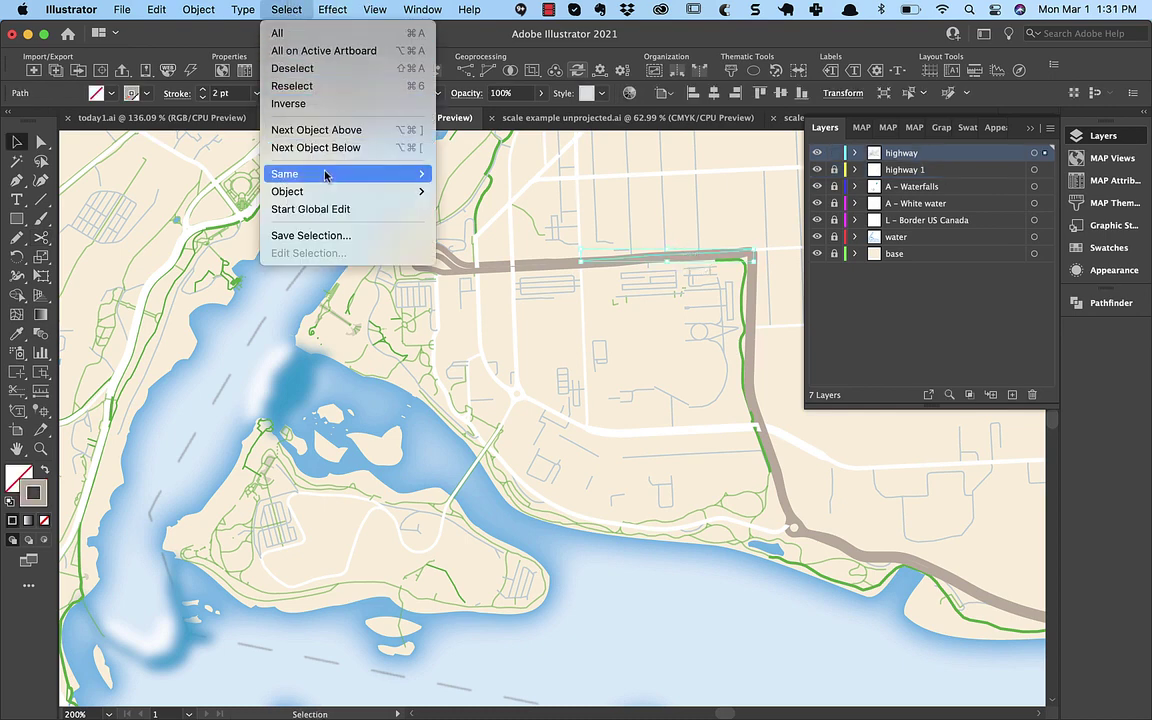
mouse_move(327, 175)
click(478, 172)
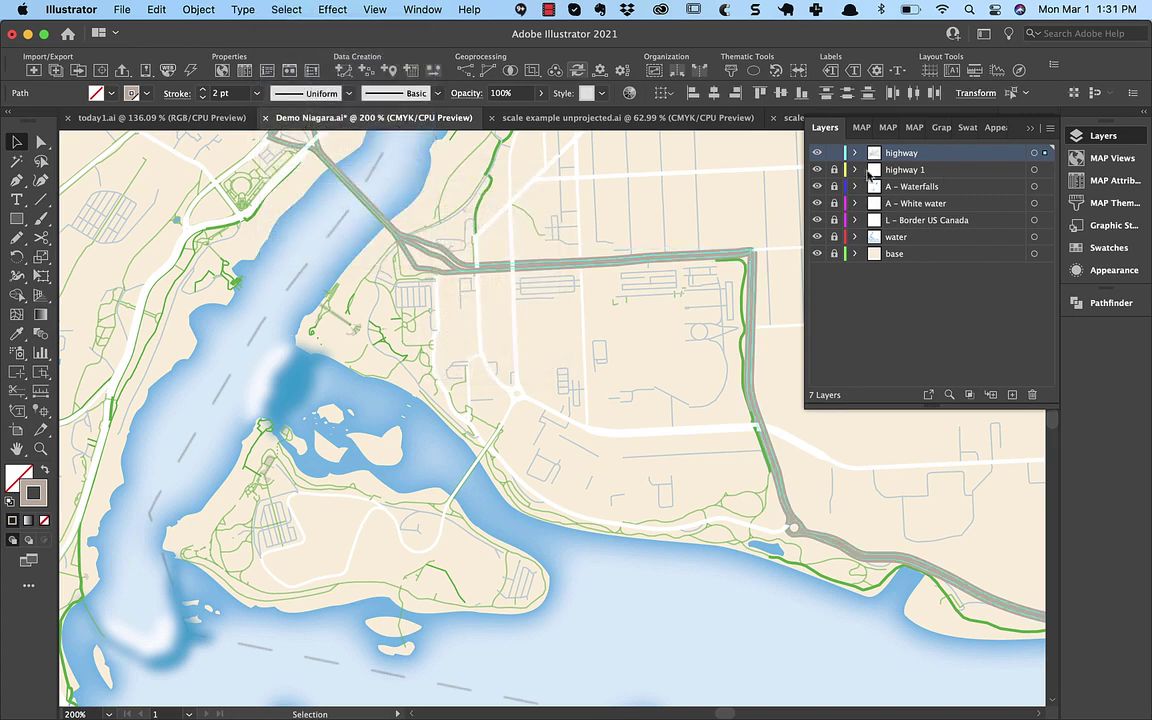
key(super+alt+l)
text(roads top)
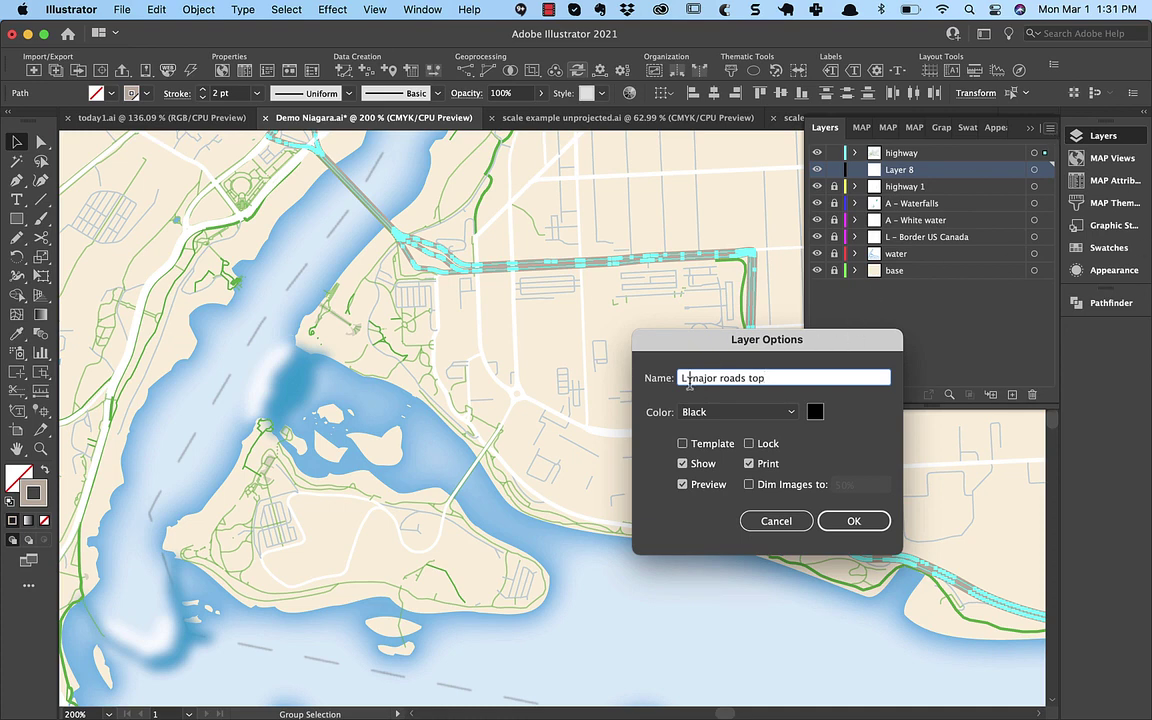
text(–)
click(854, 520)
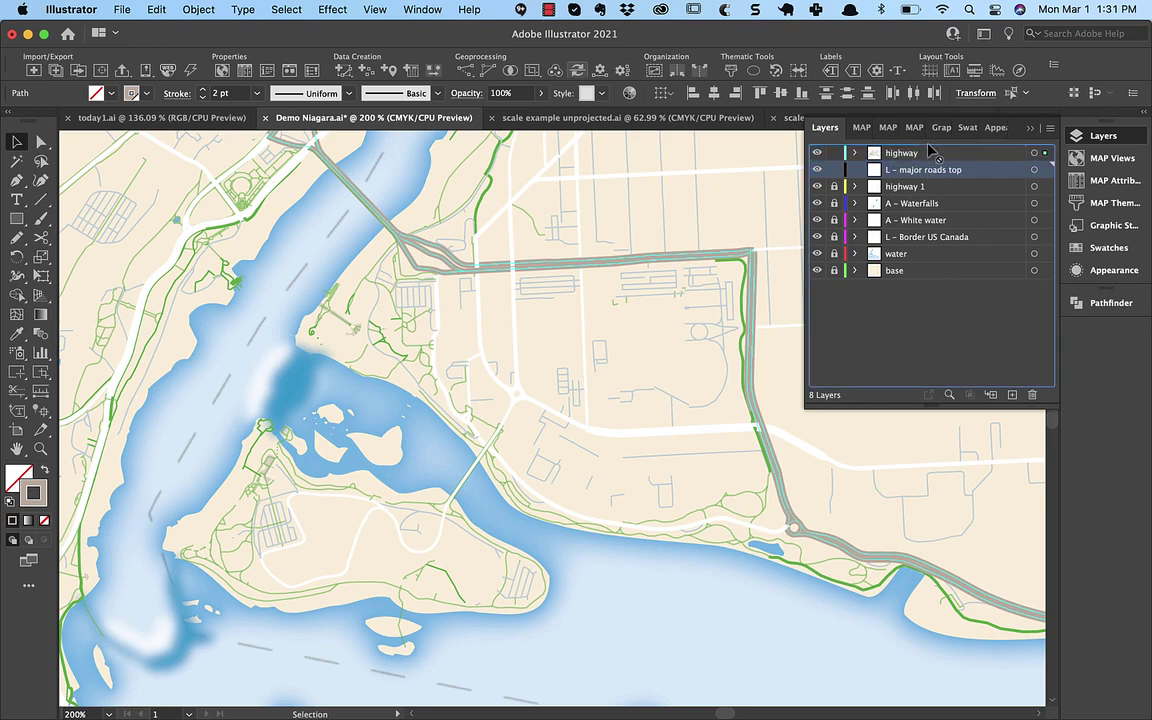
- Move L – major roads top above the highway layer and lock highway
mouse_move(928, 159)
mouse_down()
mouse_move(928, 178)
mouse_move(928, 149)
mouse_up()
key(super+a)
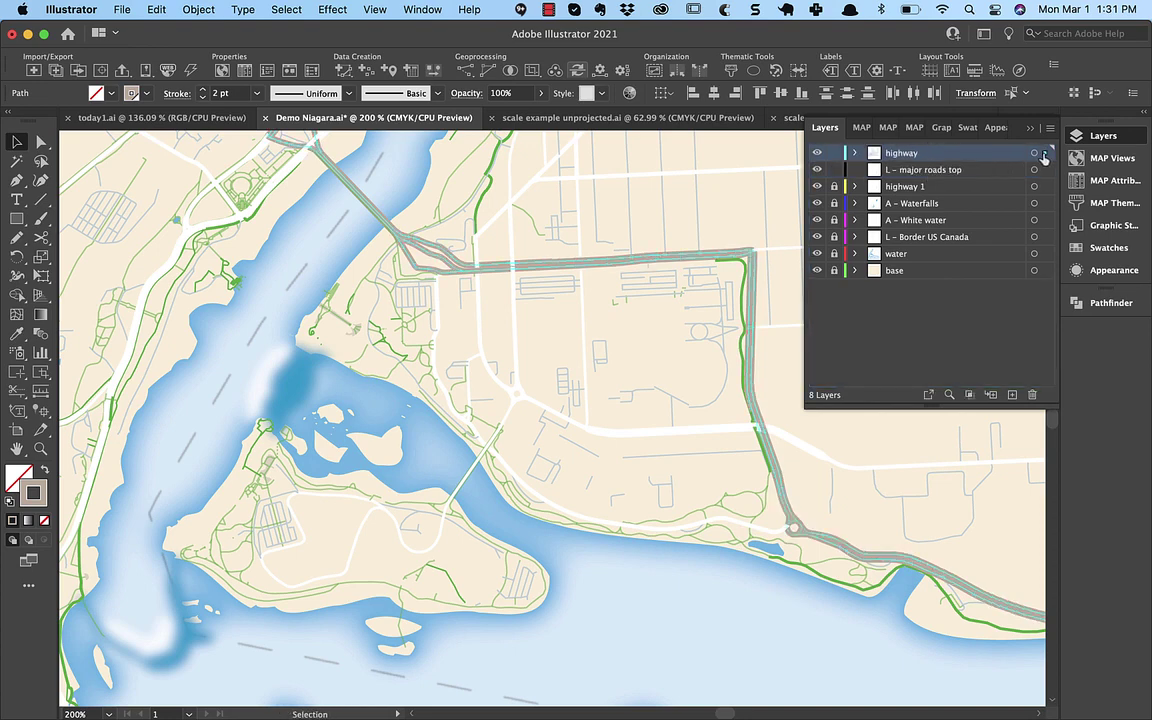
alt+click(940, 169)
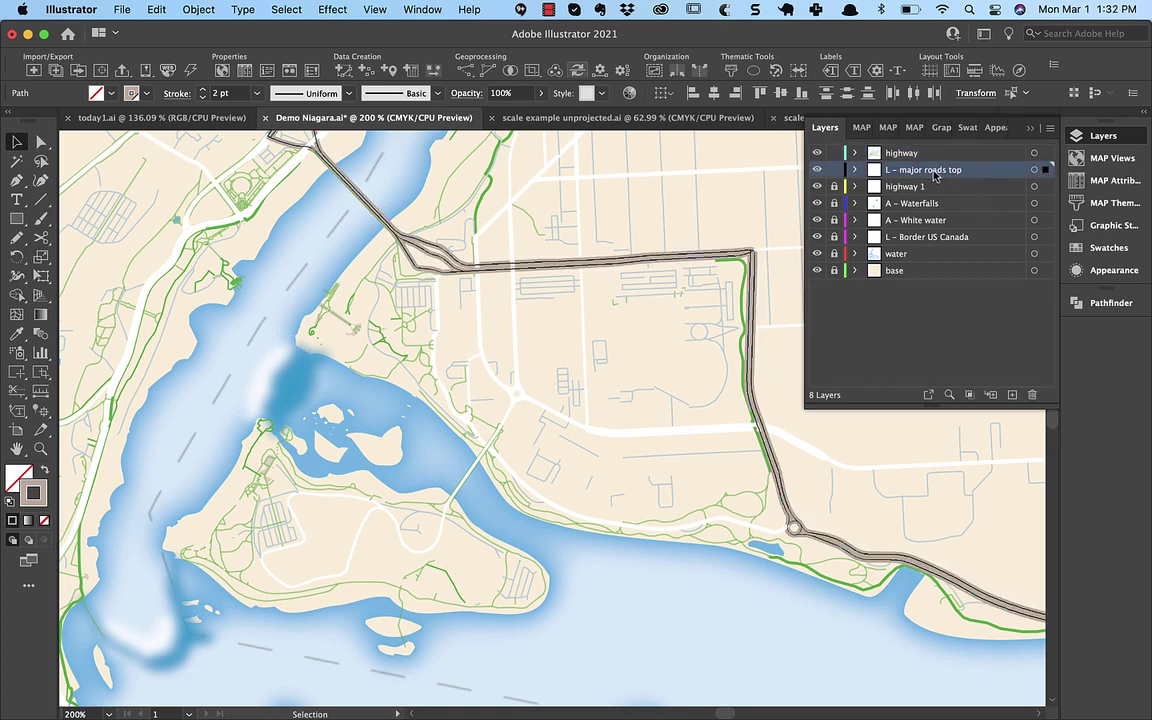
drag(935, 174, 932, 151)
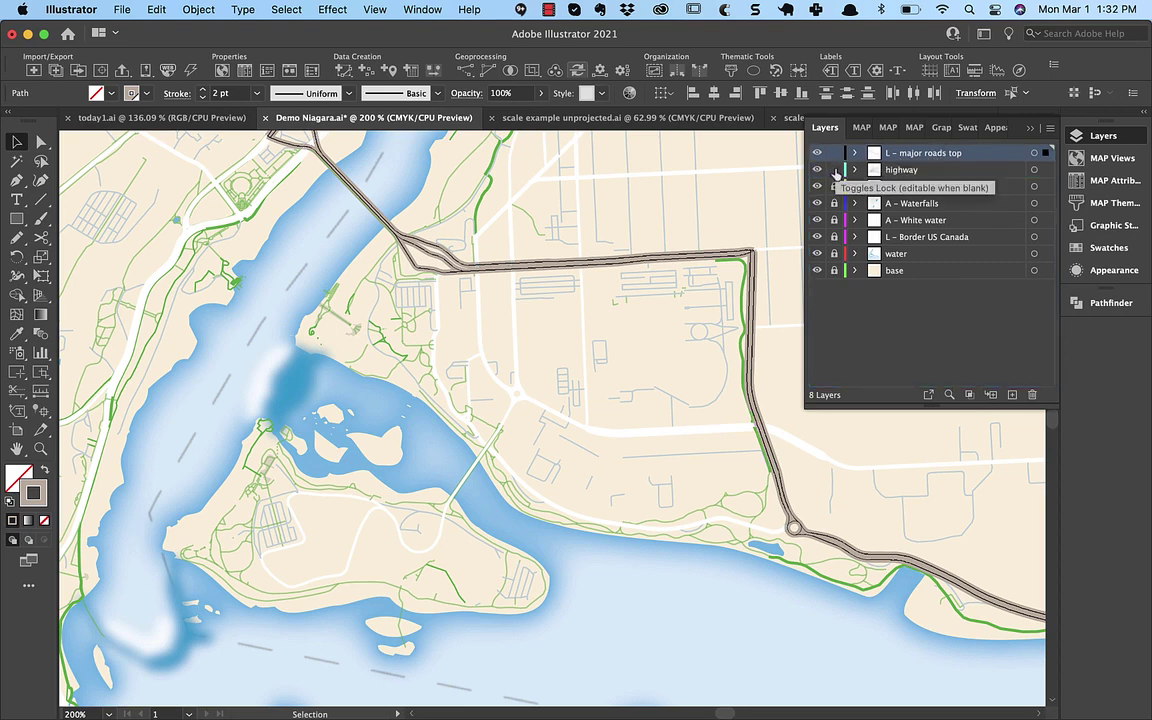
click(835, 170)
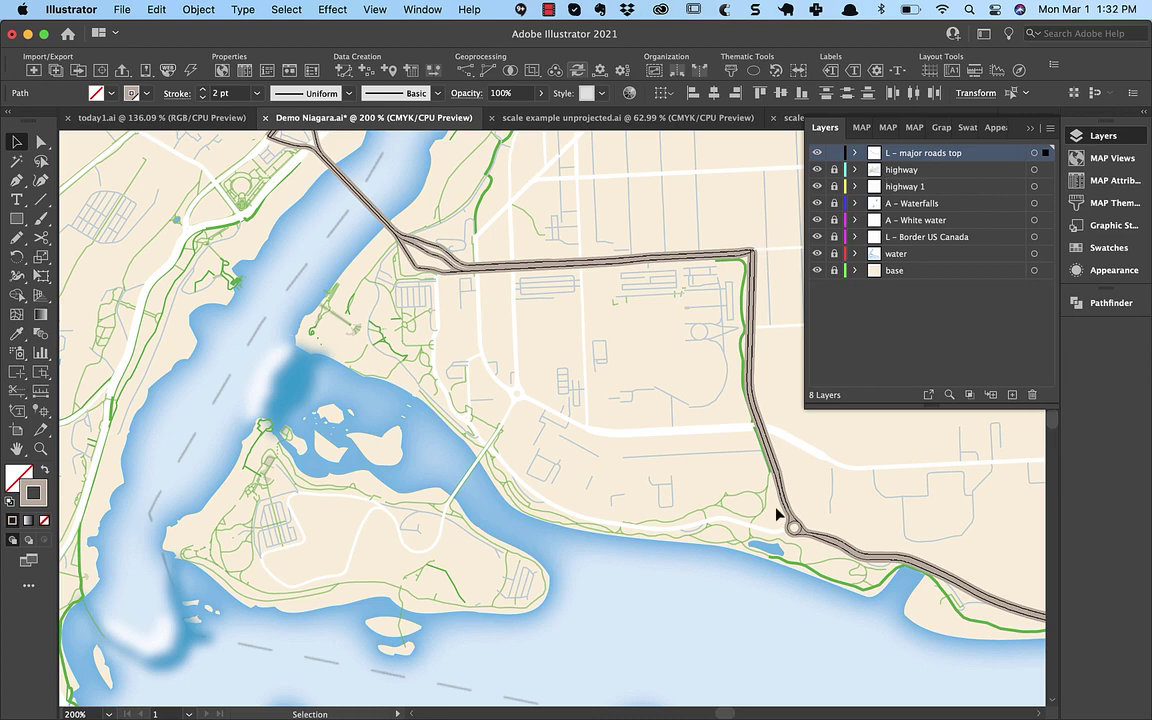
- Give the major roads a black 1.1 pt stroke
click(131, 93)
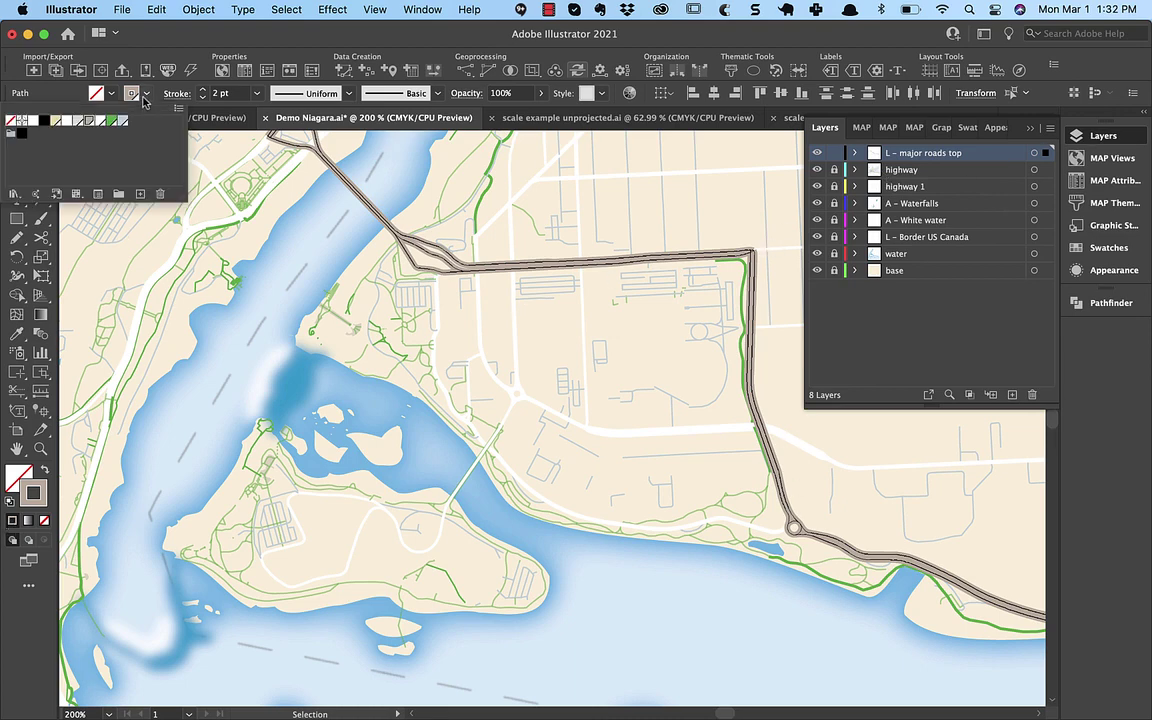
click(33, 124)
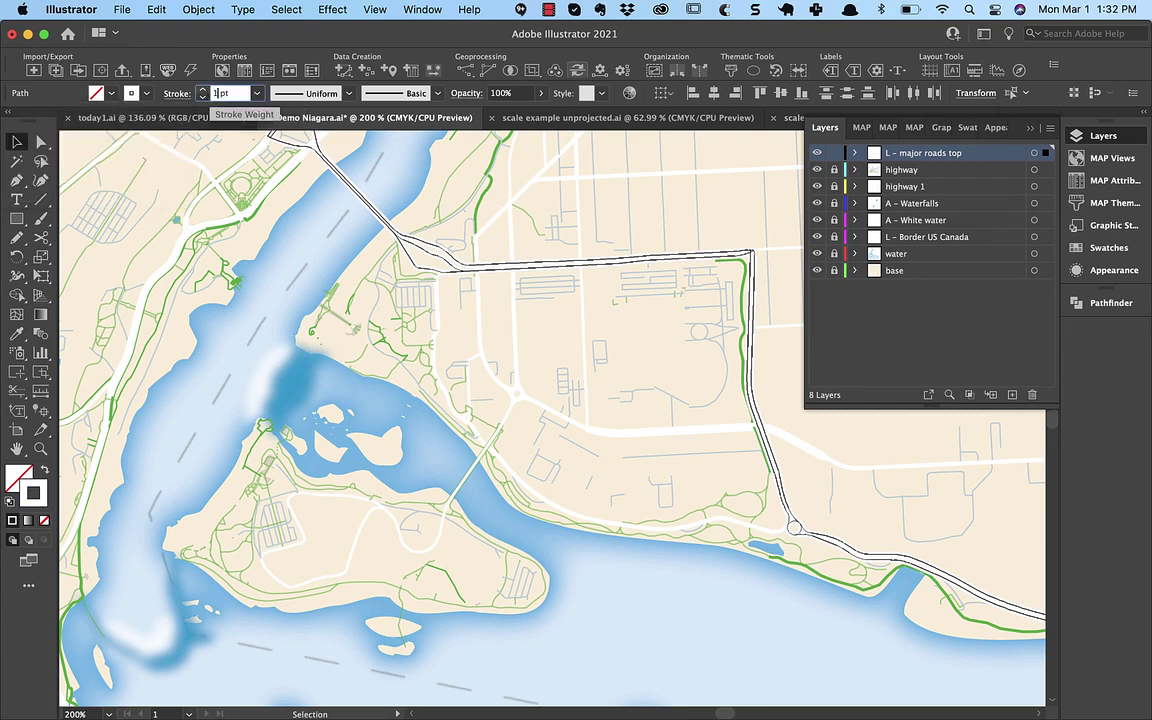
key(Tab)
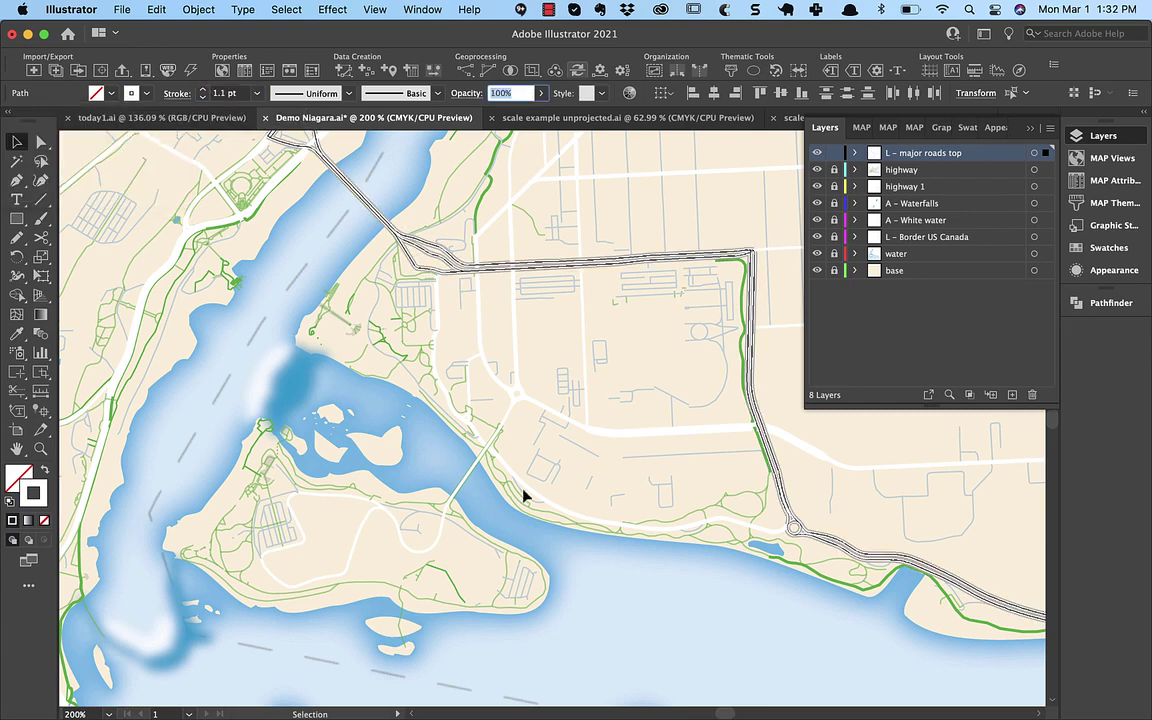
click(624, 567)
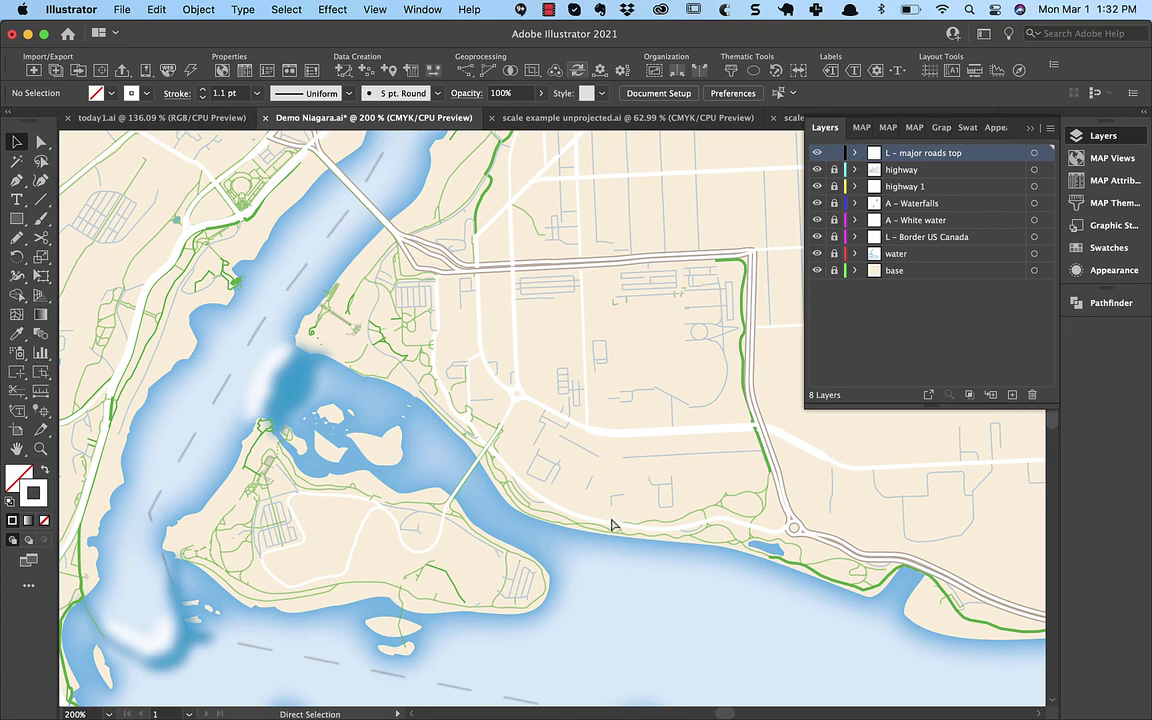
- Reselect the major roads path and browse the Object menu's path commands
click(750, 258)
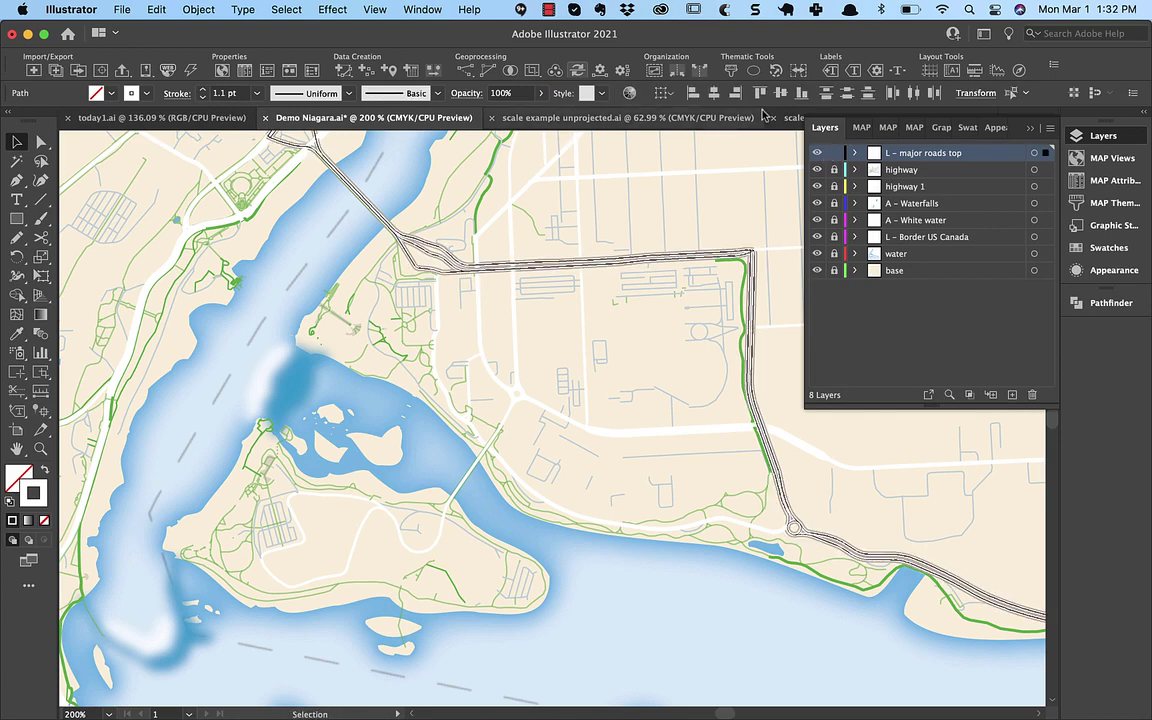
click(198, 9)
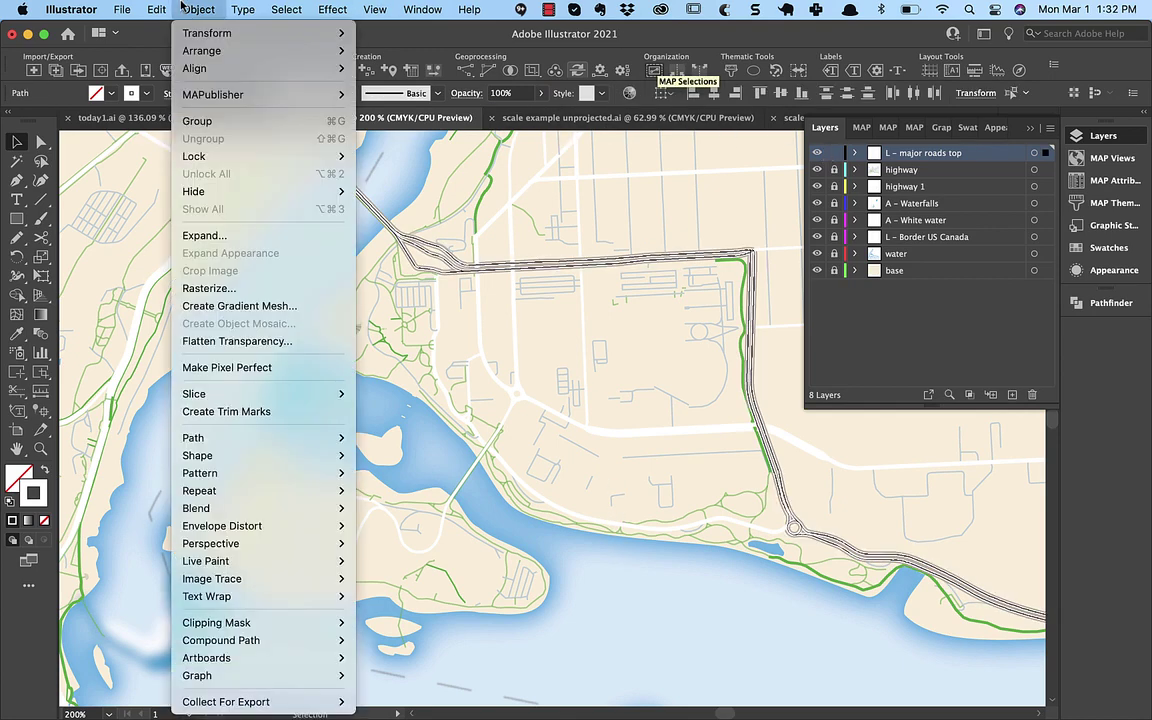
mouse_move(283, 440)
mouse_move(286, 9)
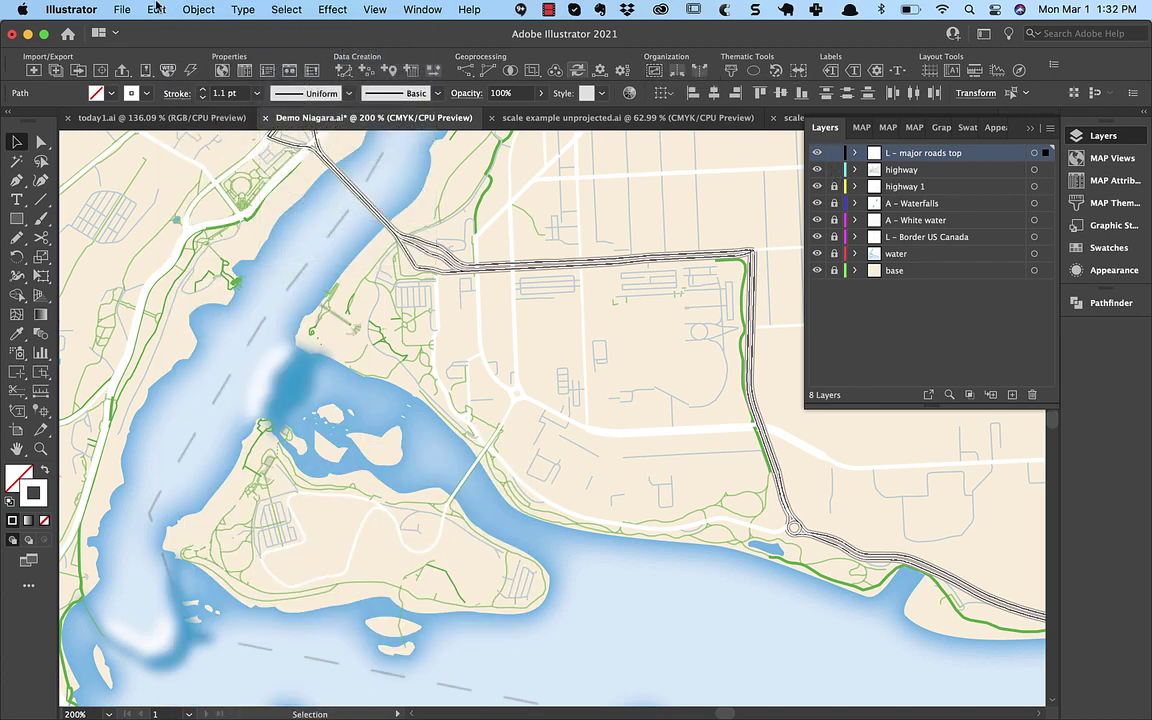
- Simplify the selected highway paths to 75%
click(197, 9)
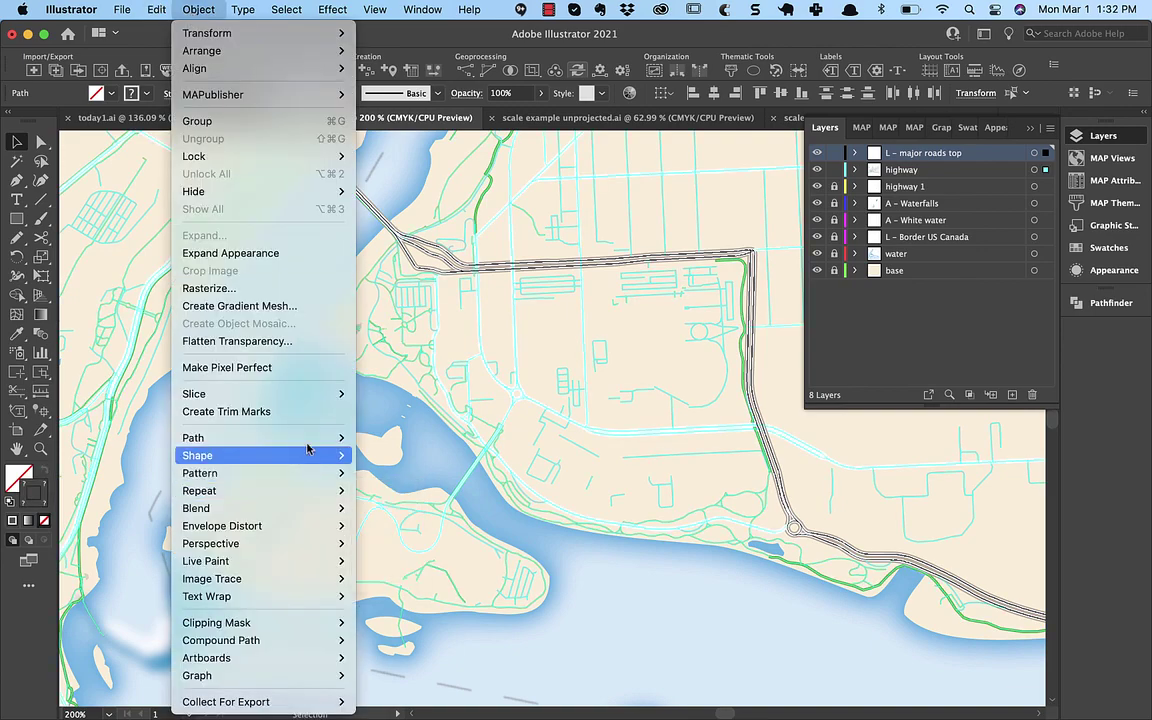
click(474, 548)
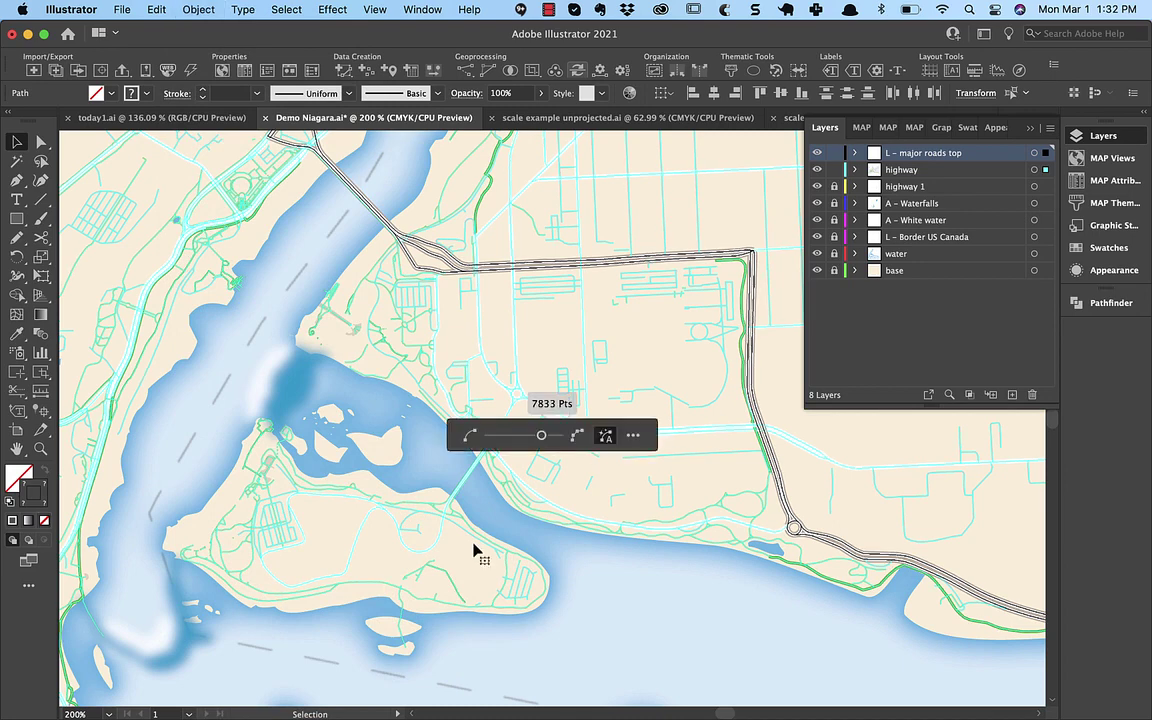
click(633, 435)
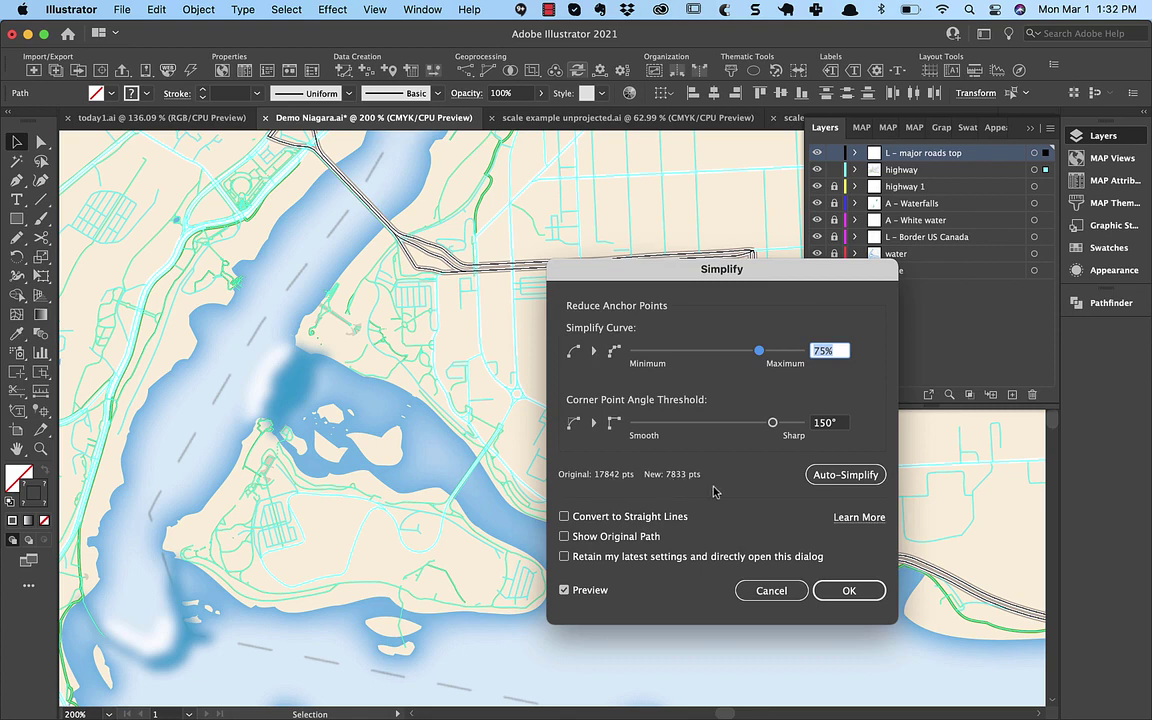
click(849, 591)
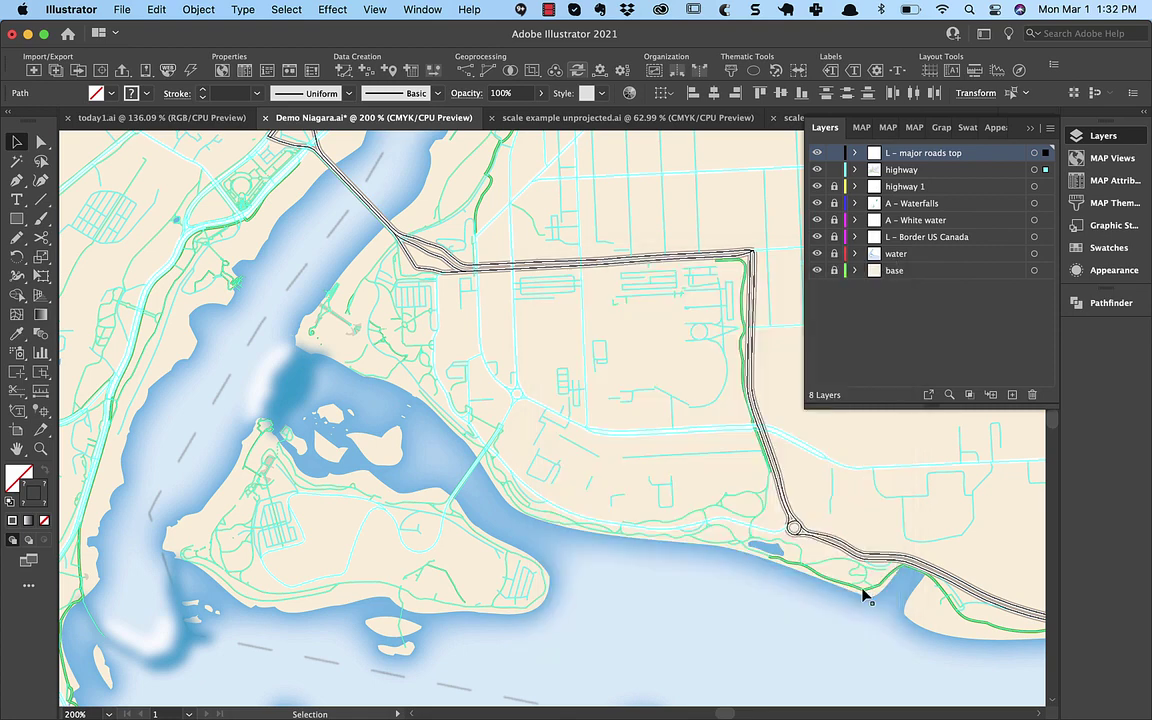
- Zoom in close on a road junction and select the white highway path
key(super+shift+a)
key(super+0)
key(z)
drag(352, 160, 400, 199)
click(922, 171)
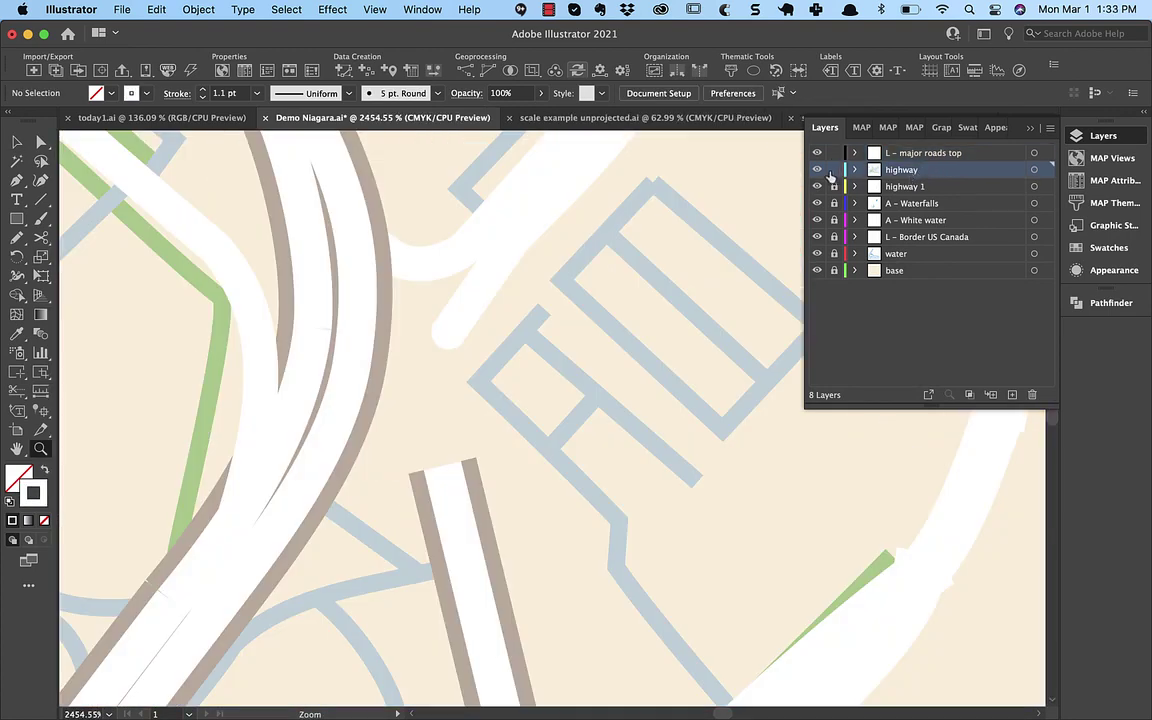
super+click(457, 535)
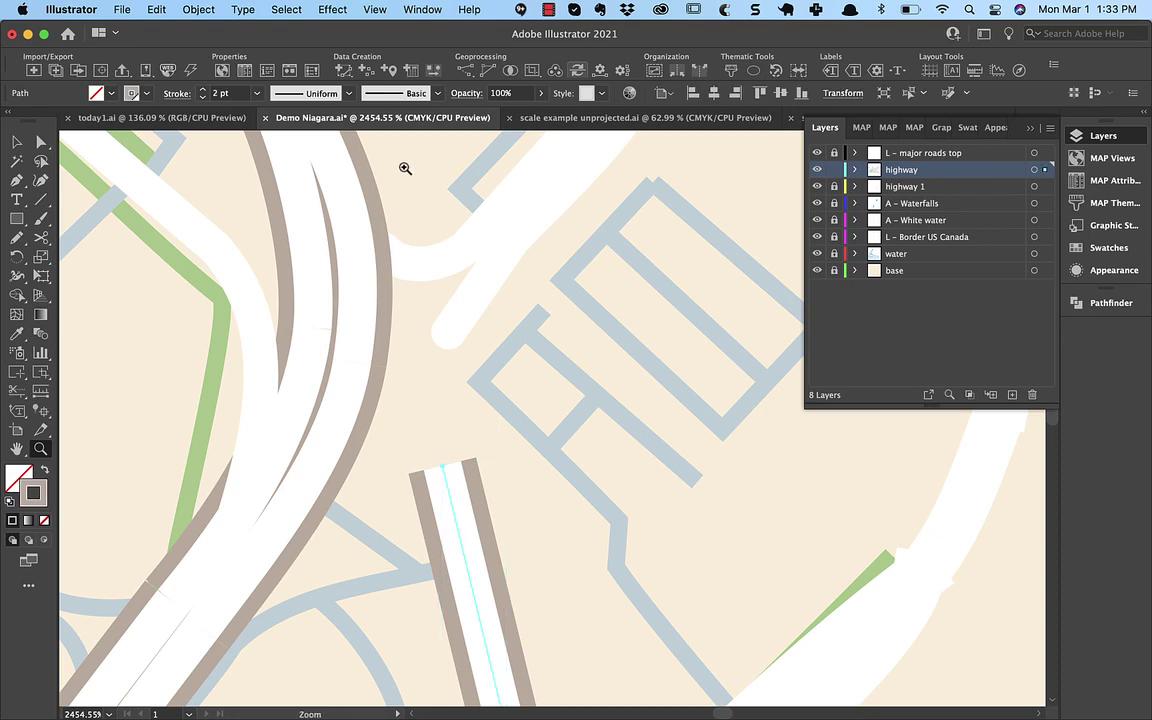
mouse_move(201, 700)
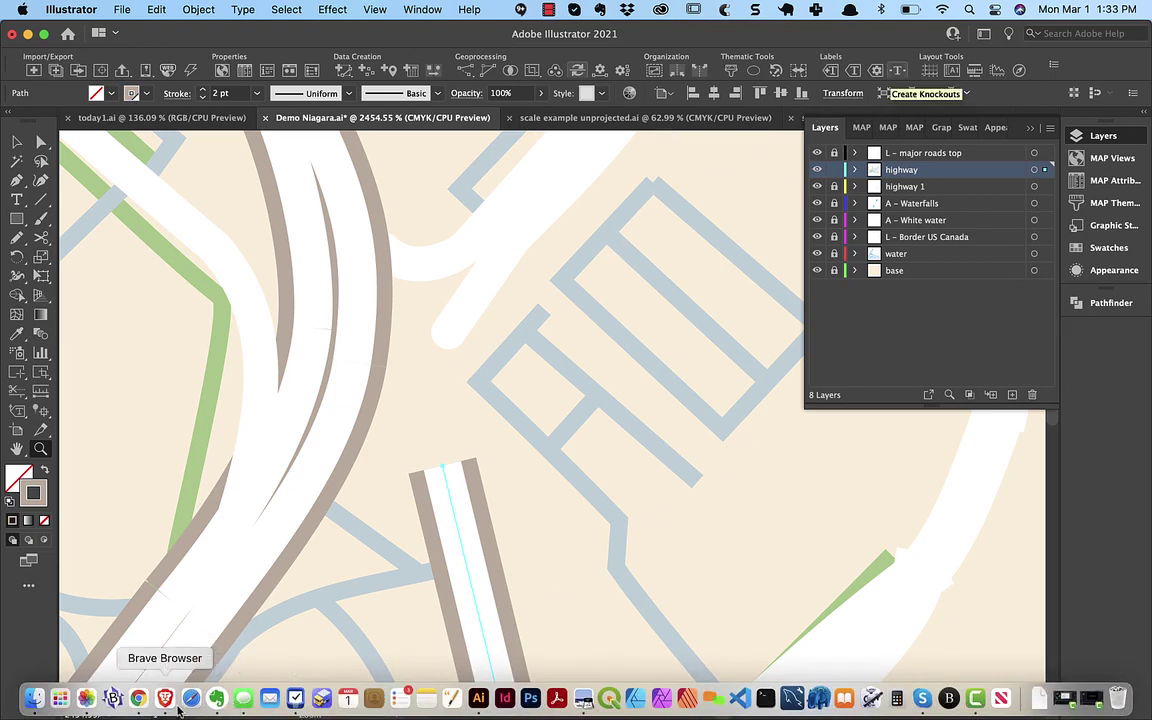
- Run an Overpass Turbo wizard query for highway=motorway_link or highway=trunk_link
click(168, 700)
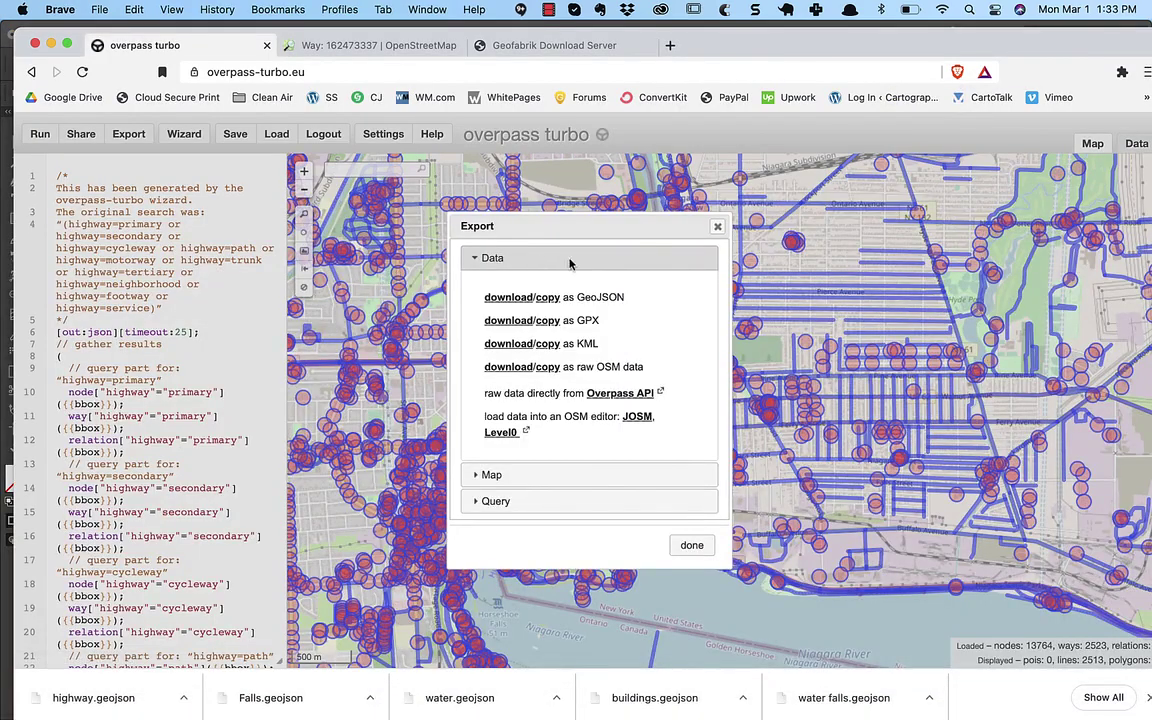
click(717, 226)
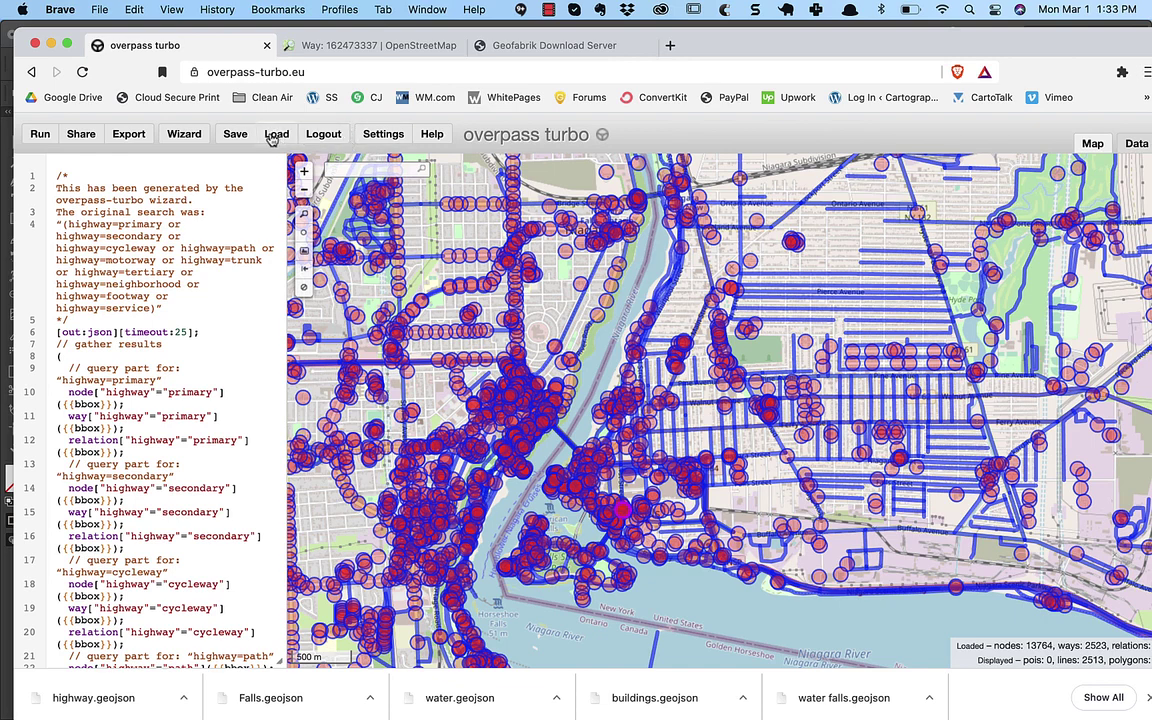
click(174, 135)
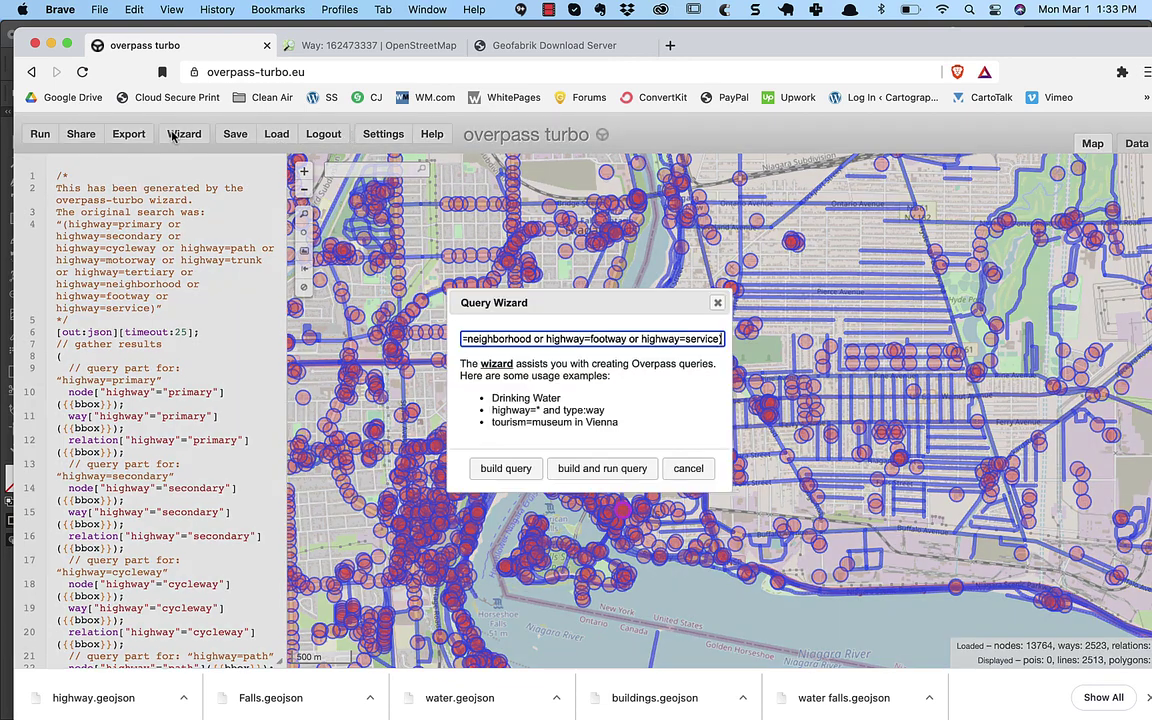
key(super+a)
text(highway )
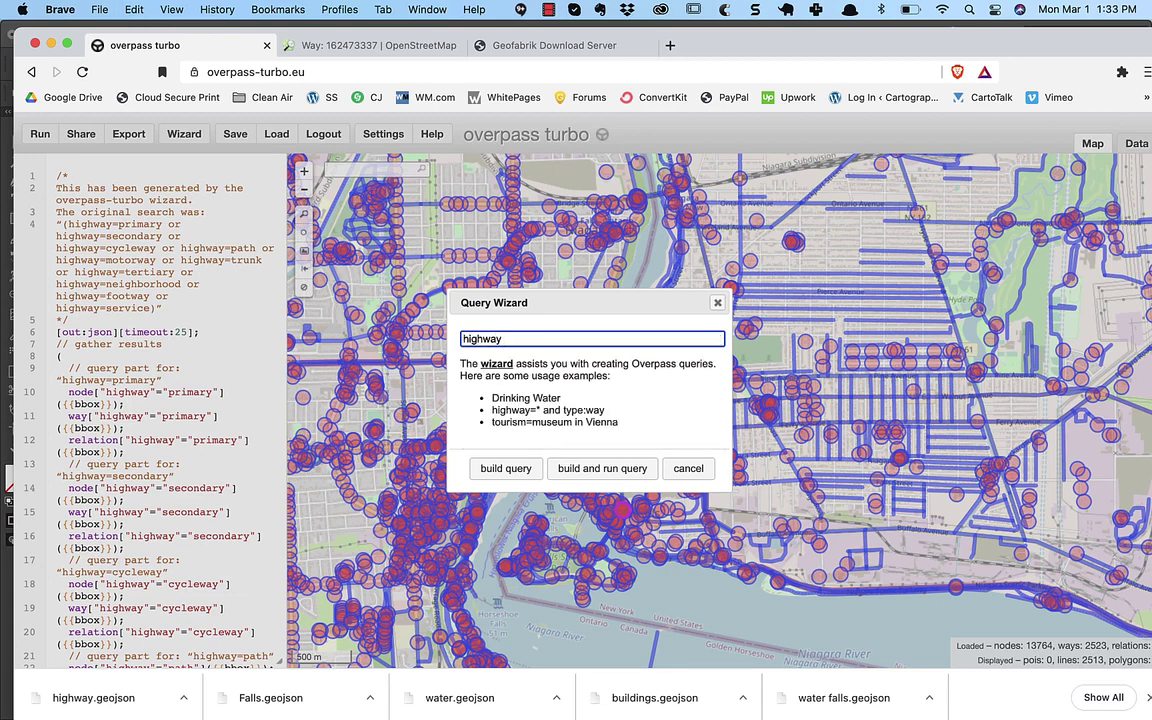
text(motorwa)
key(BackSpace)
key(BackSpace)
key(BackSpace)
key(BackSpace)
key(BackSpace)
key(BackSpace)
key(BackSpace)
key(BackSpace)
text(=motorway_link or highway=trunk)
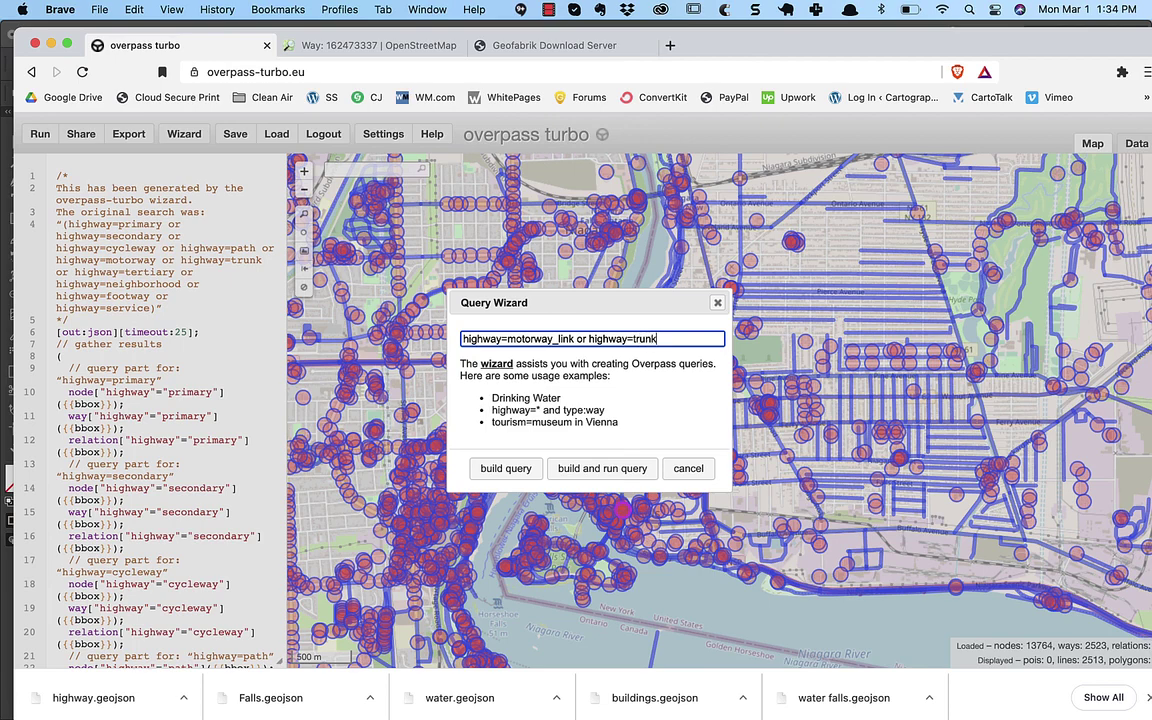
text(_link)
click(596, 468)
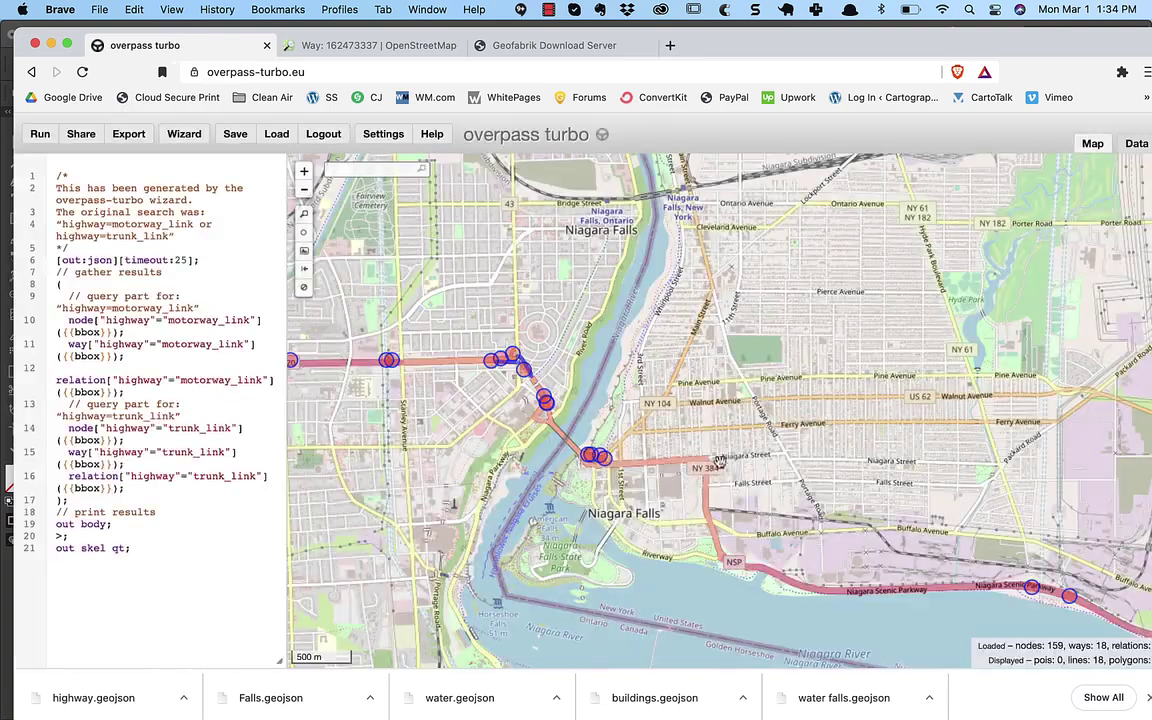
- Export the results as GeoJSON saved as 'links' in Downloads
click(128, 134)
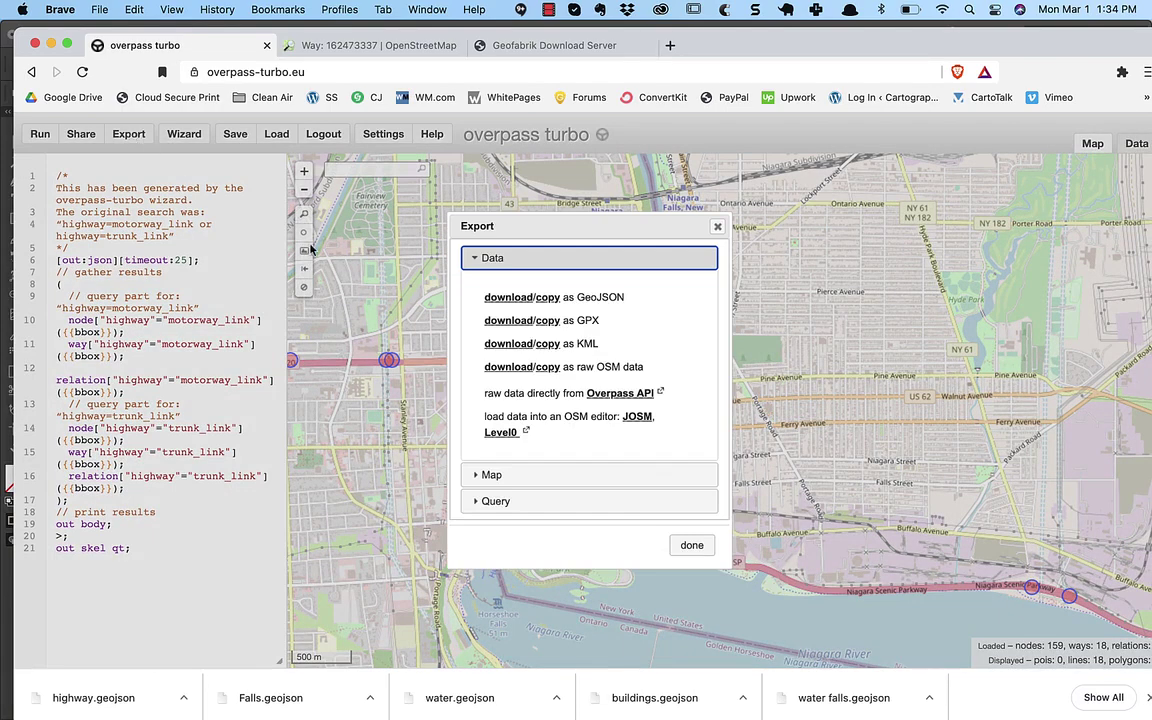
click(506, 298)
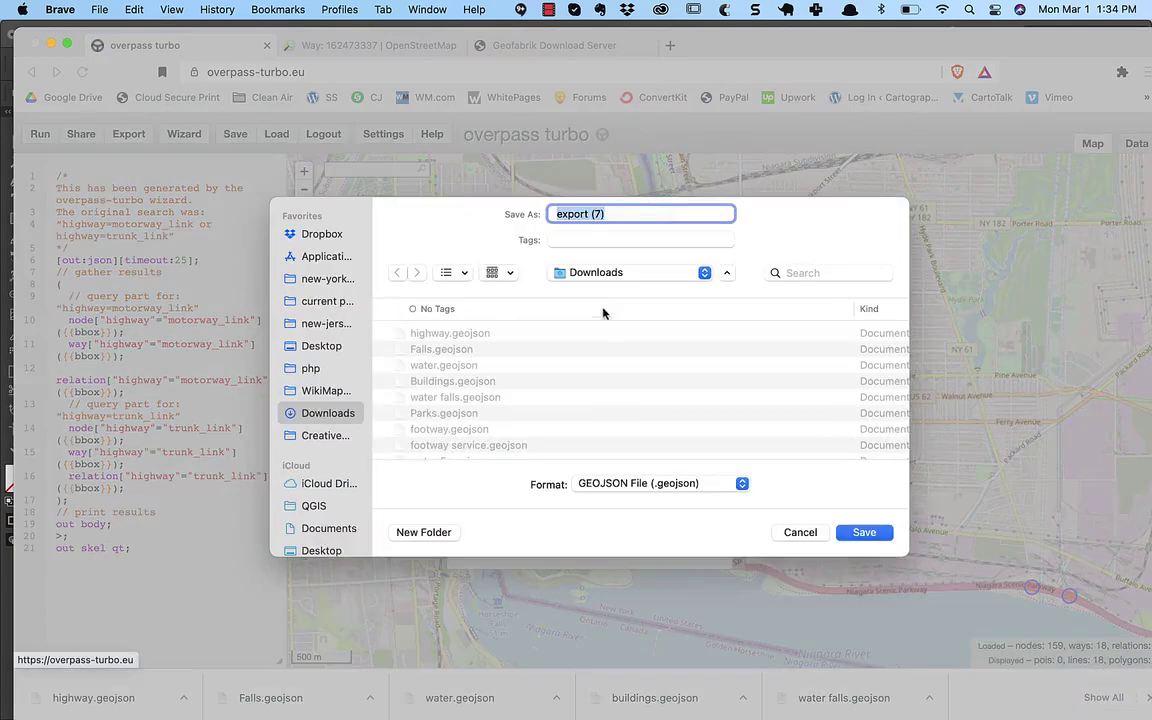
text(links)
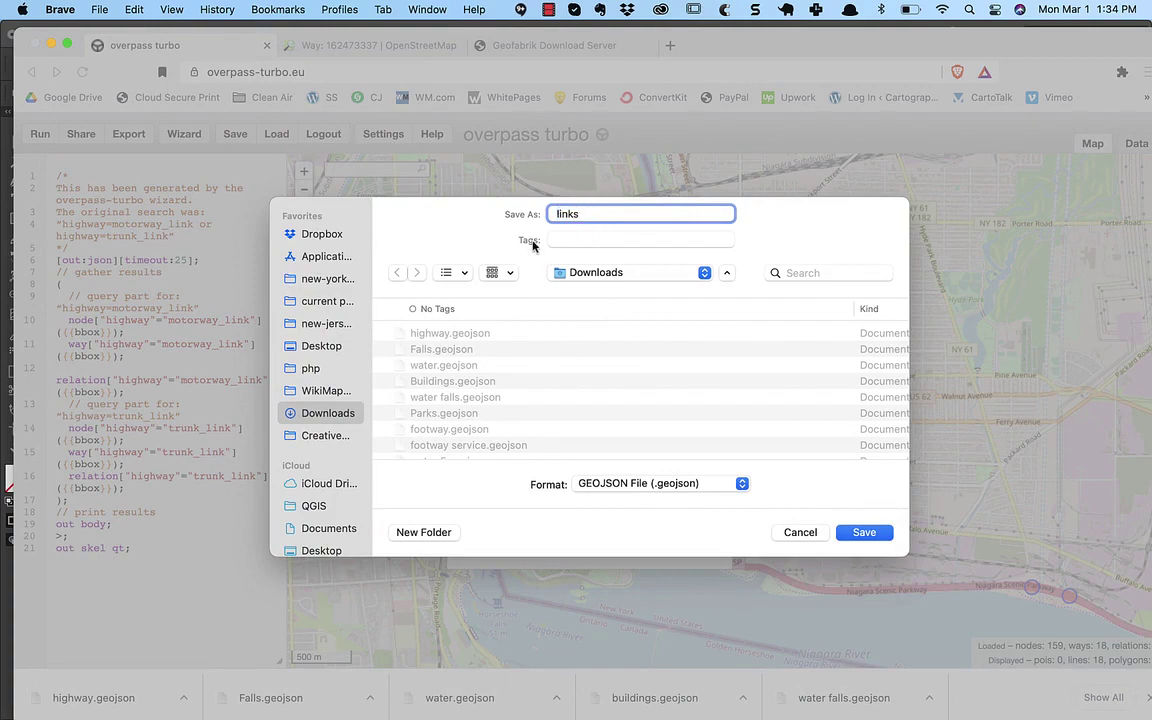
click(862, 532)
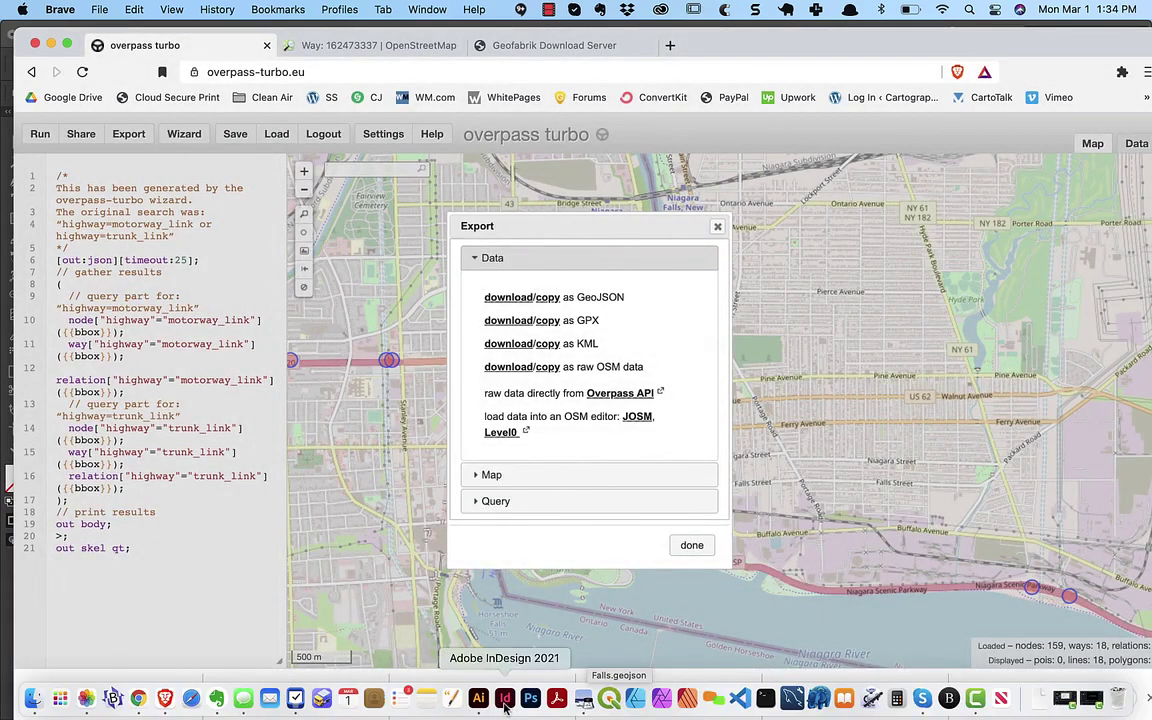
click(478, 698)
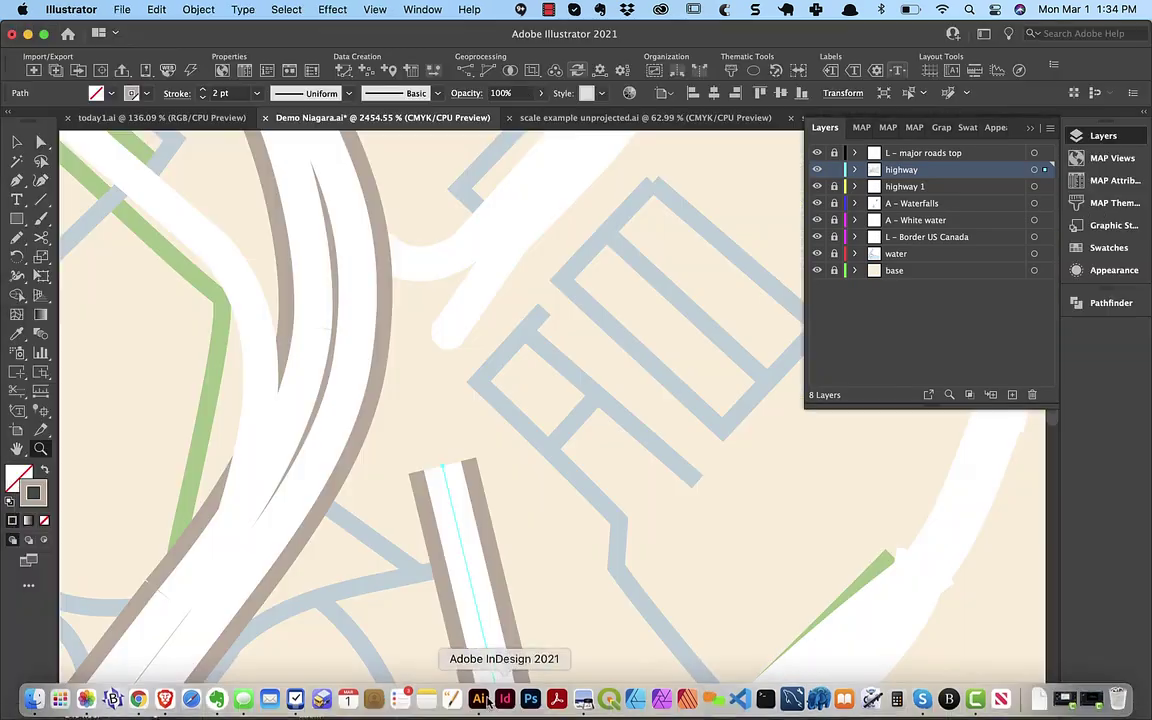
- Import links.geojson into the State Plane NY West map view and place its layer between highway and base
click(122, 9)
mouse_move(228, 118)
click(307, 119)
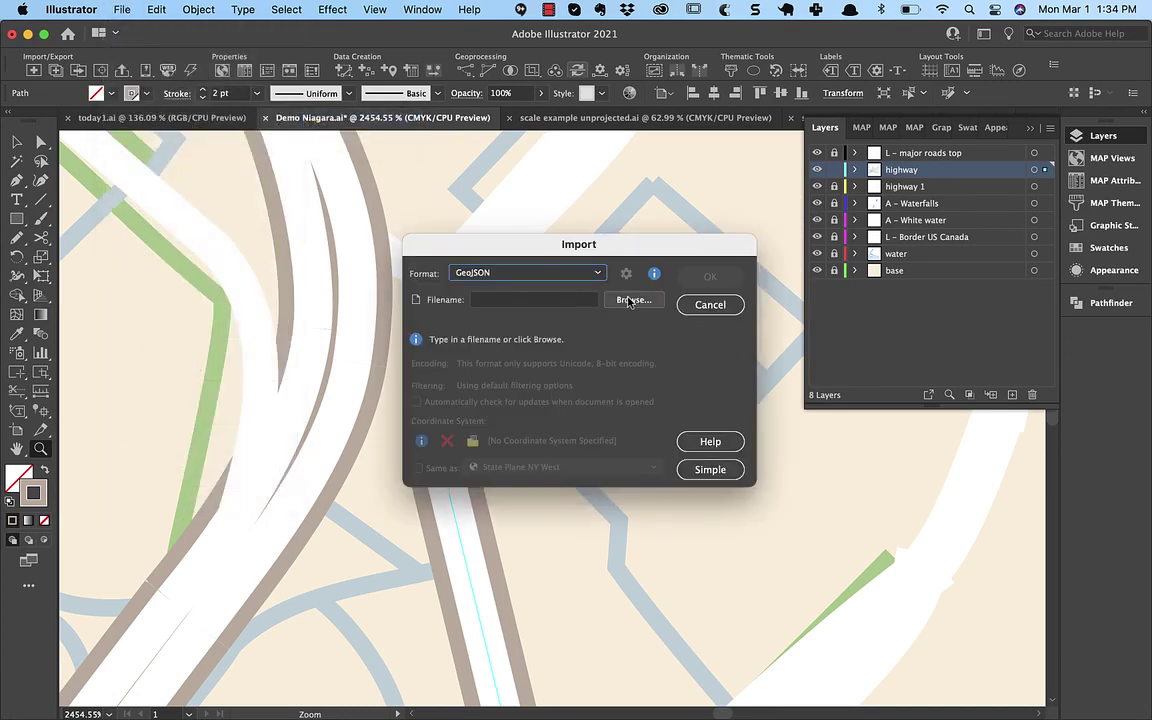
click(632, 300)
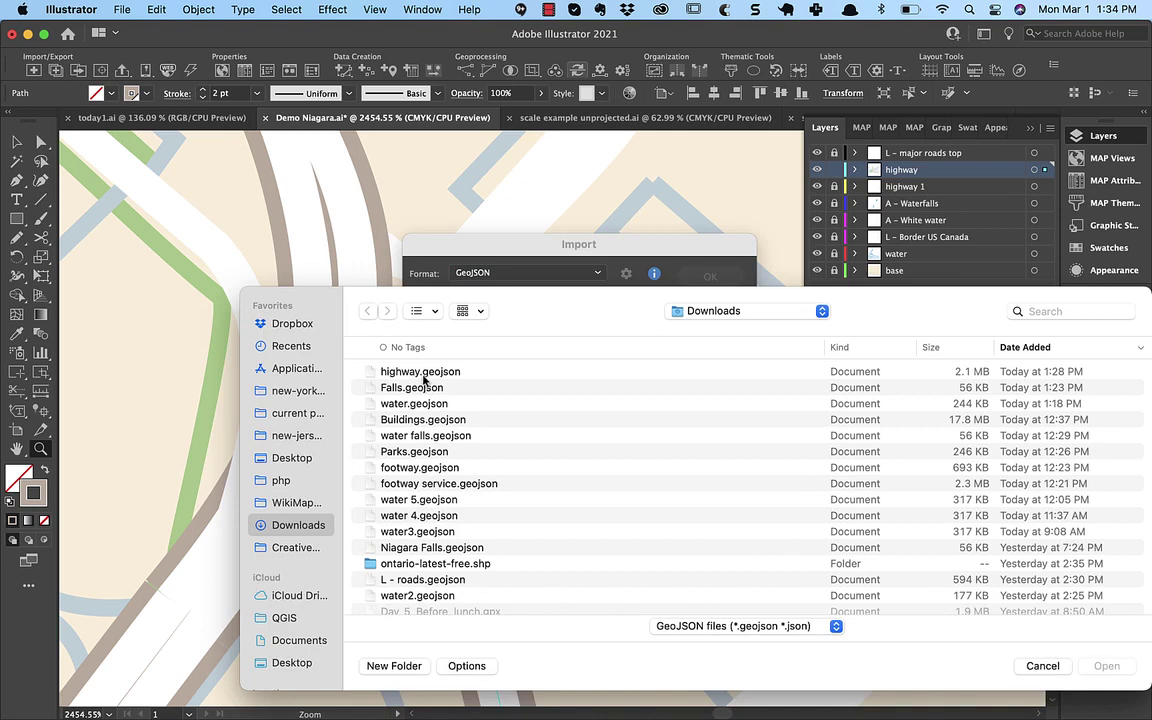
click(423, 373)
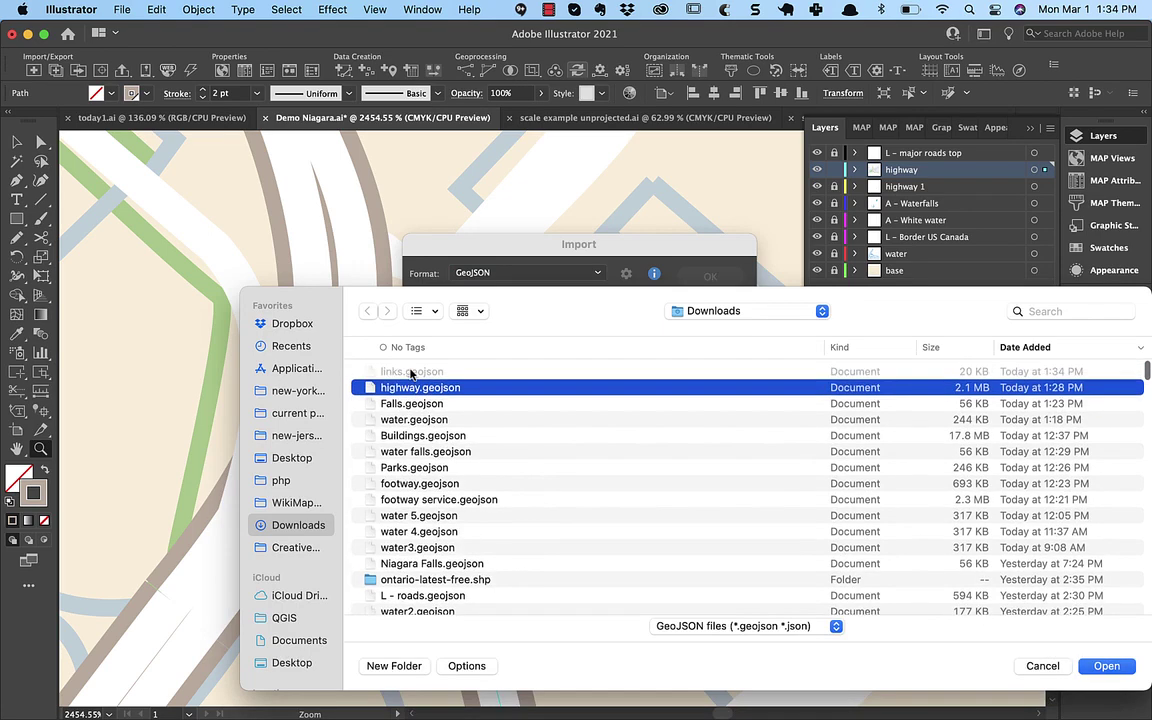
double_click(410, 372)
click(731, 277)
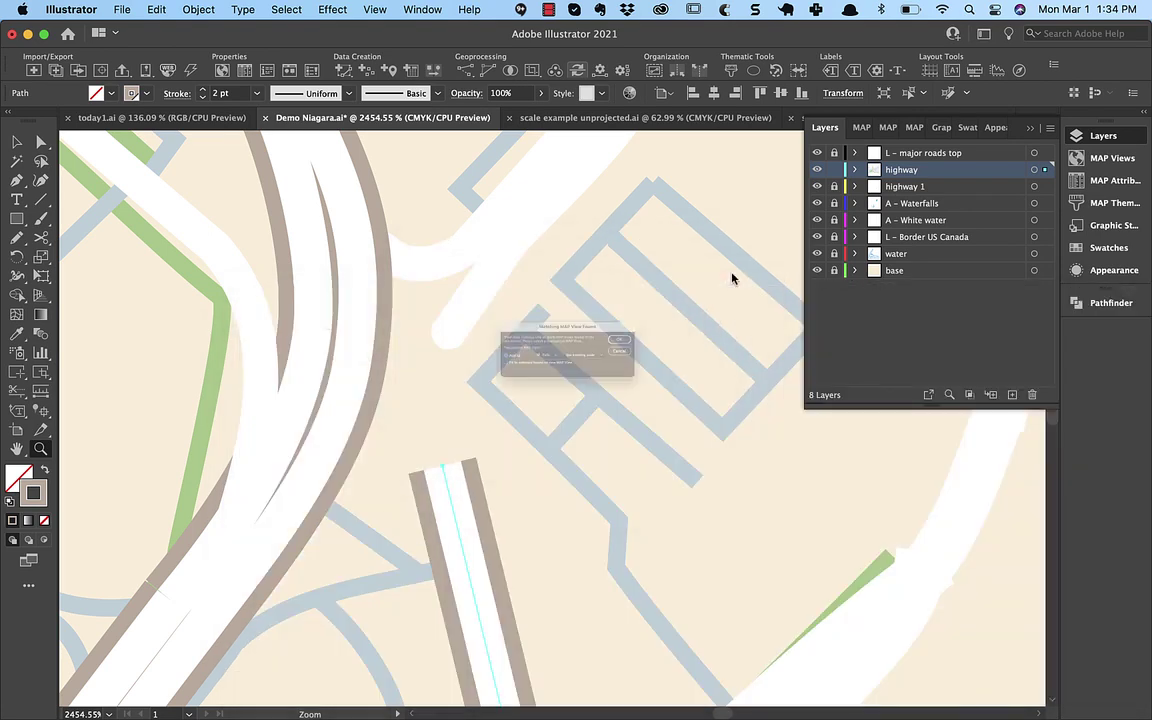
click(689, 326)
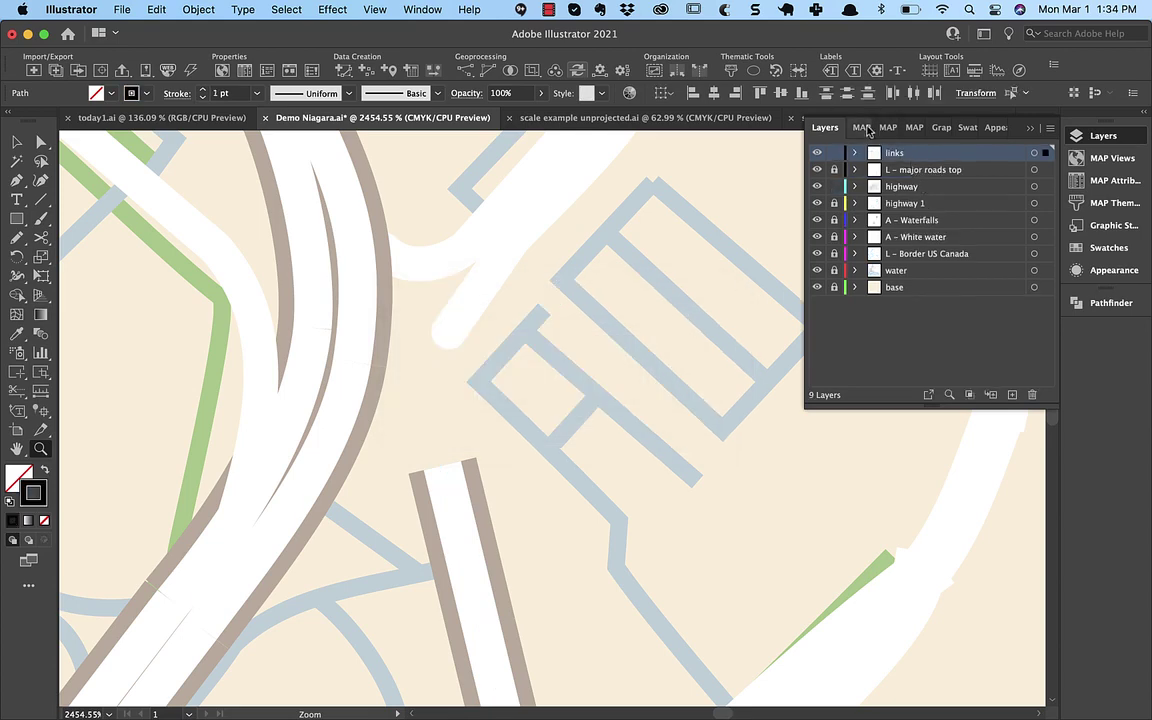
click(864, 130)
drag(883, 168, 880, 211)
- Style the ramp as 1.5 brown divided highway and move it onto the unlocked highway layer
click(933, 127)
click(884, 362)
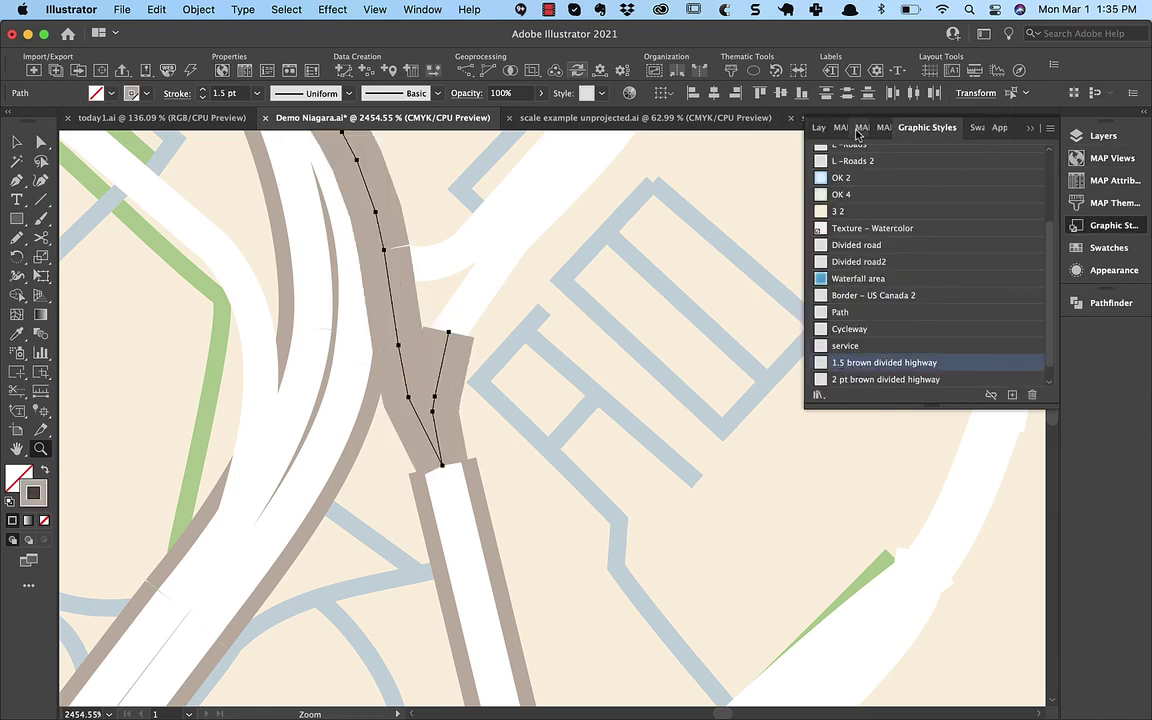
click(820, 128)
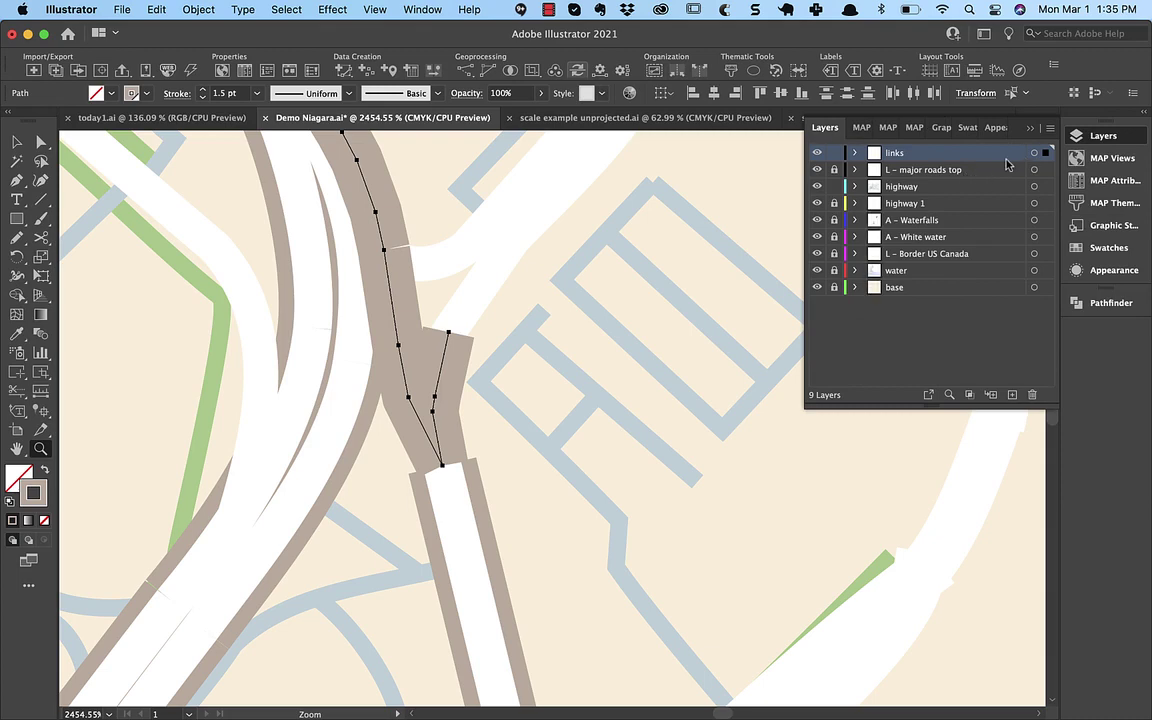
click(834, 186)
drag(1041, 157, 1040, 190)
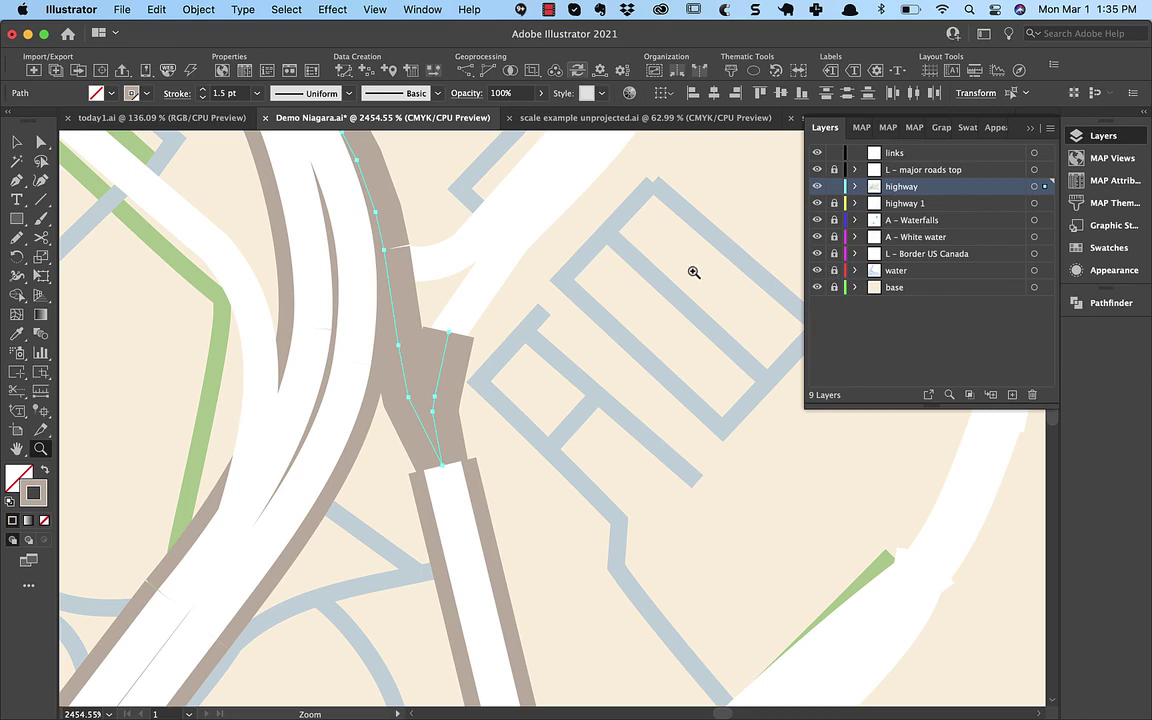